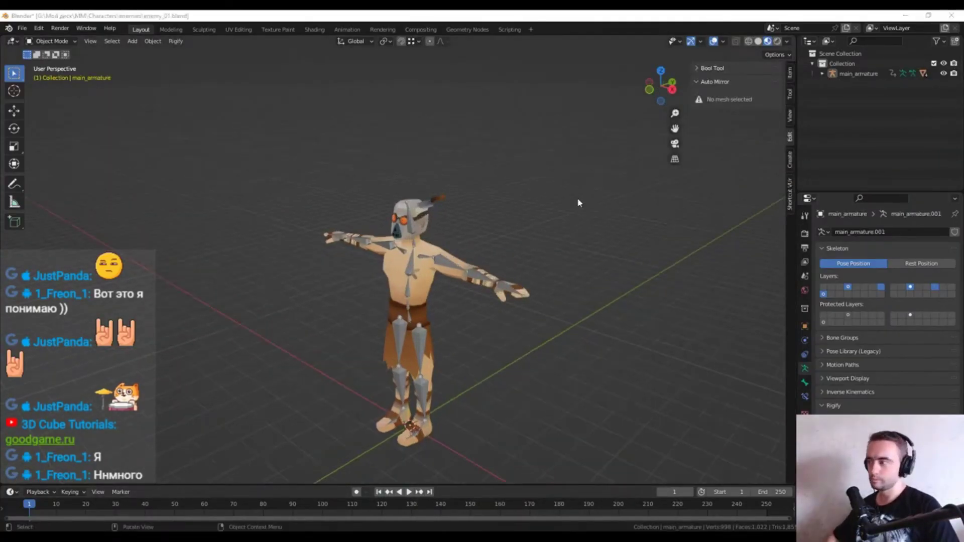
Select the mad_guy body in front view and save the file as enemy_06.blend
key("KP_1")
scroll(482, 251, "up", 4)
left_click(416, 281)
left_click(22, 27)
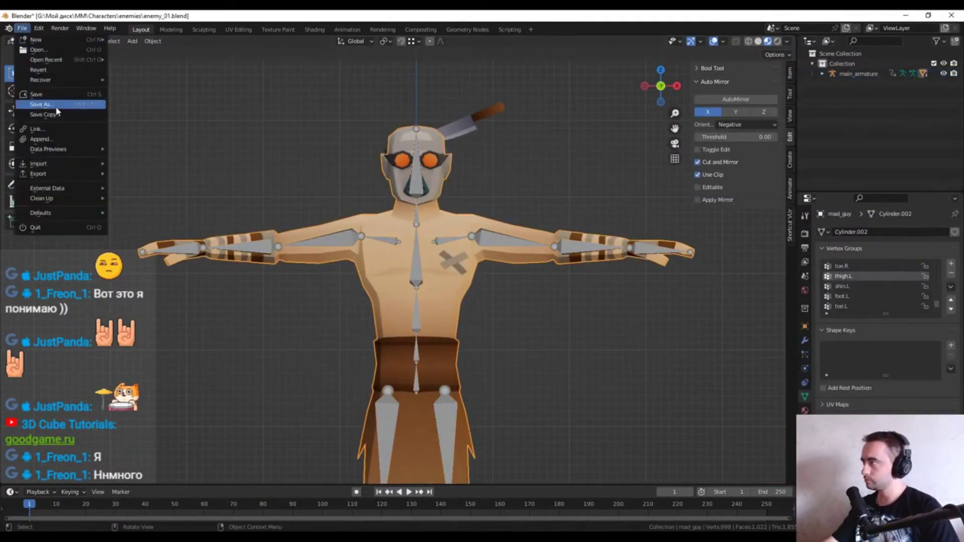
left_click(57, 107)
key("Return")
Select the brodyaga_simpatyaga reference character's torso plate and orbit around it to inspect it
scroll(482, 302, "down", 2)
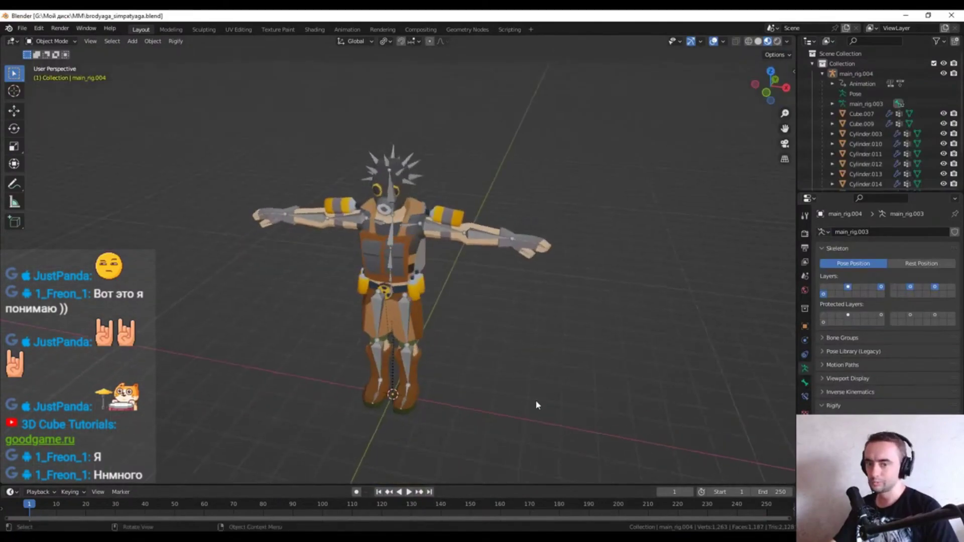
left_click(387, 241)
scroll(387, 240, "up", 3)
mouse_move(386, 241)
middle_mouse_down()
mouse_move(502, 363)
mouse_move(511, 341)
middle_mouse_up()
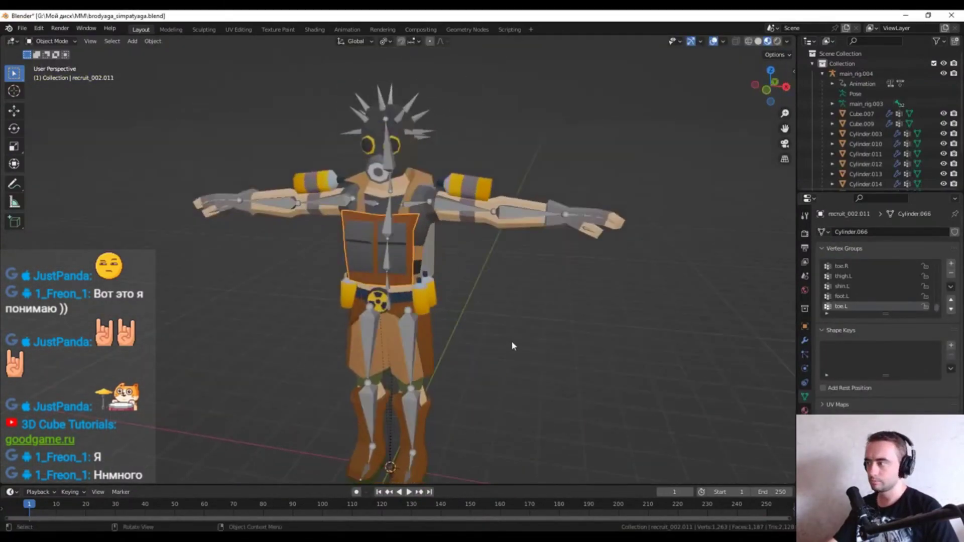
scroll(511, 345, "down", 1)
scroll(515, 332, "down", 1)
scroll(517, 321, "down", 1)
scroll(522, 305, "down", 2)
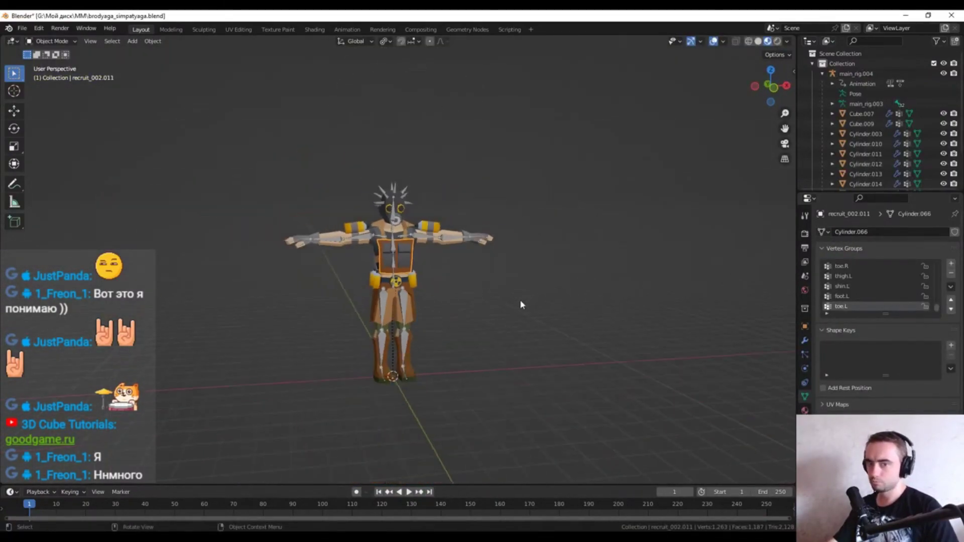
scroll(652, 101, "up", 3)
middle_click_drag(653, 101, 577, 208)
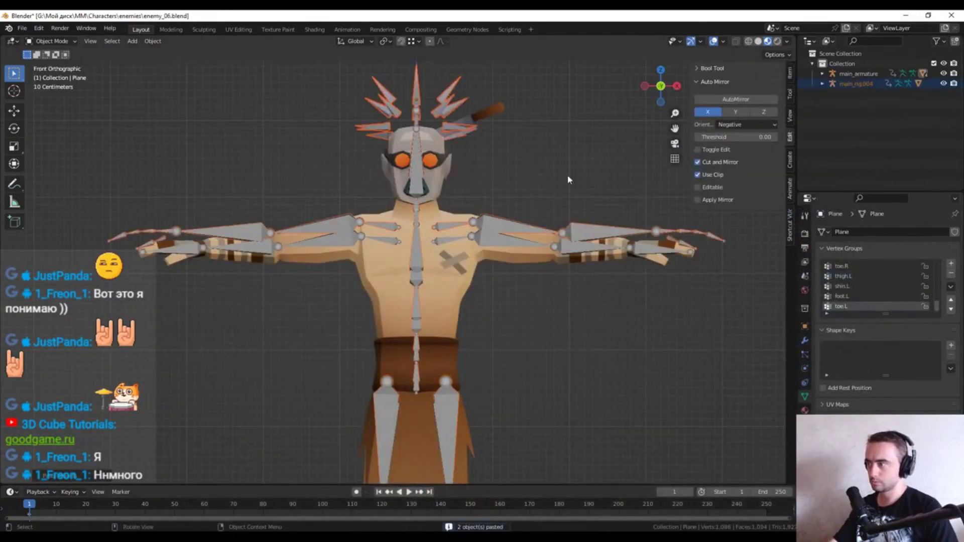
Try moving the spiked helmet vertically (G, Z) to seat it on the head
scroll(568, 180, "down", 2)
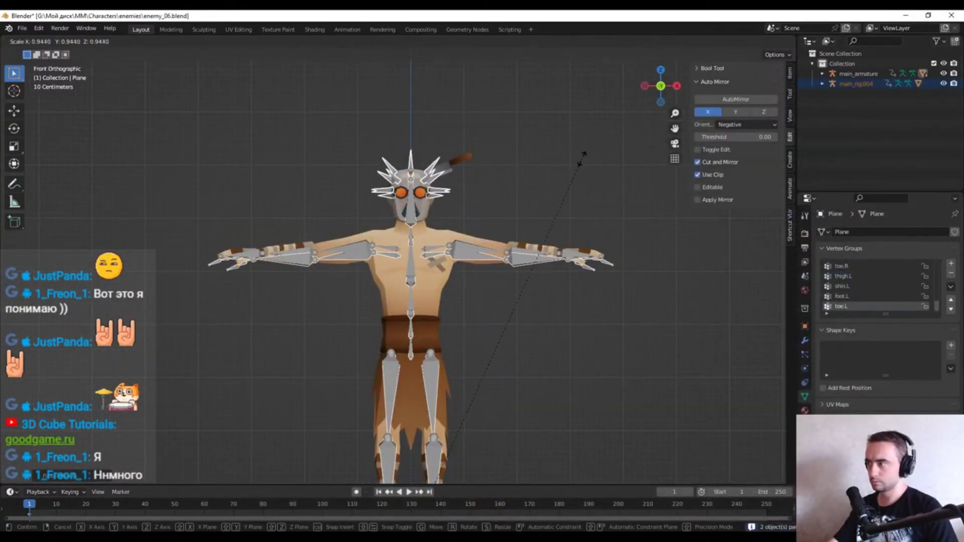
key("ctrl+z")
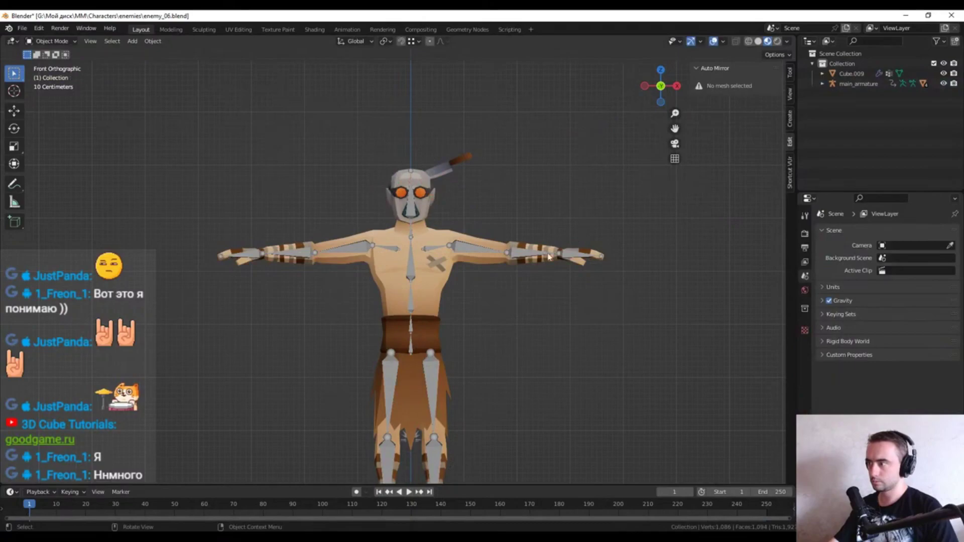
scroll(577, 251, "down", 2)
scroll(564, 279, "up", 2)
key("g")
key("z")
right_click(613, 234)
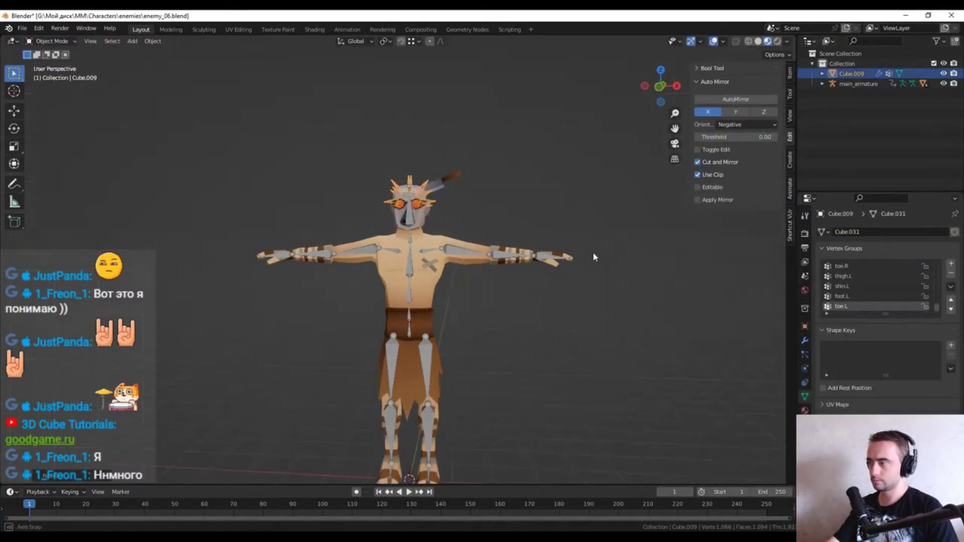
mouse_move(594, 256)
middle_mouse_down()
mouse_move(536, 304)
mouse_move(583, 288)
mouse_move(729, 296)
mouse_move(684, 291)
middle_mouse_up()
scroll(612, 288, "up", 4)
key("g")
key("z")
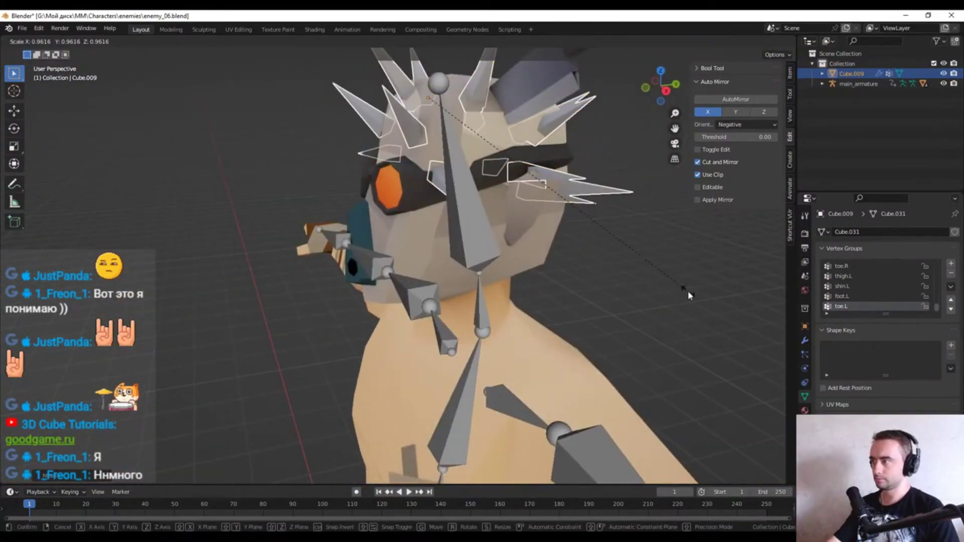
right_click(685, 290)
Rotate the knife plane and shift it vertically into the character's chest
key("ctrl+z")
key("KP_1")
key("KP_7")
key("r")
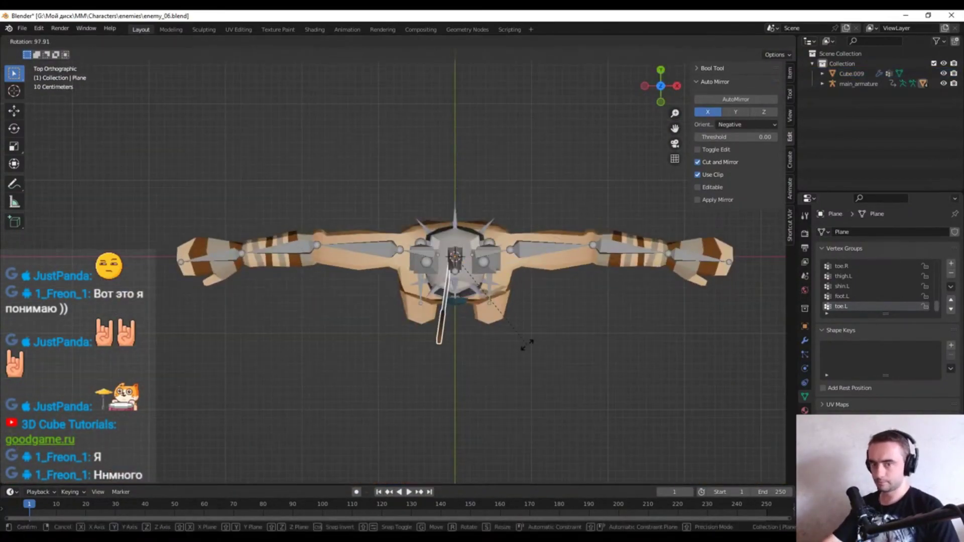
right_click(636, 316)
middle_click_drag(636, 316, 672, 429)
key("g")
key("z")
Select the mad_guy body mesh and briefly inspect its hips in Edit Mode
left_click(704, 315)
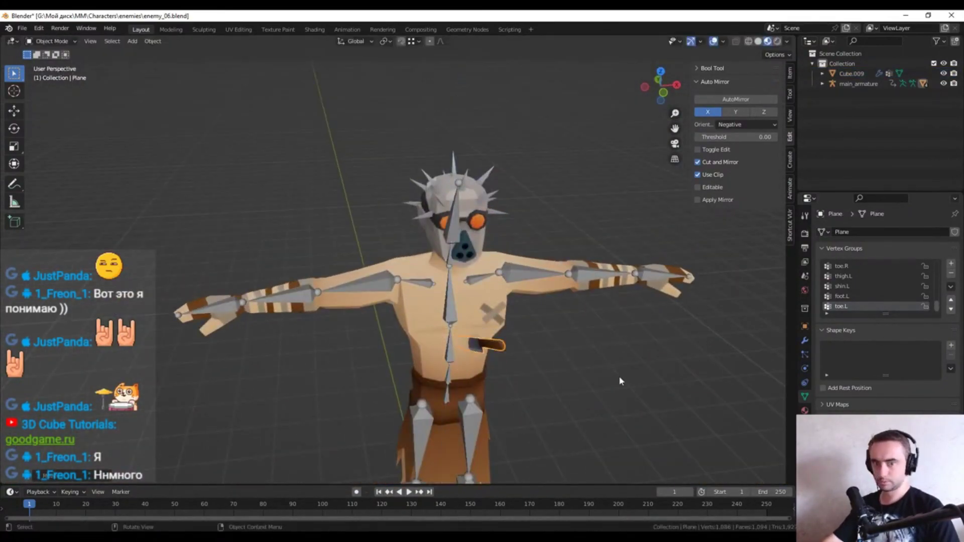
middle_click_drag(705, 315, 402, 324)
key("KP_1")
left_click(489, 319)
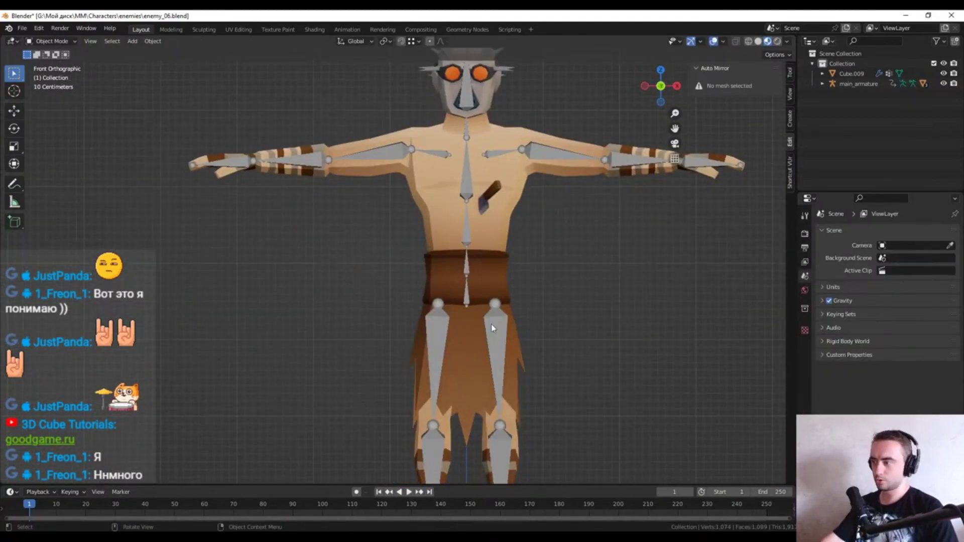
key("Tab")
scroll(491, 324, "up", 5)
mouse_move(491, 324)
middle_mouse_down()
mouse_move(402, 351)
mouse_move(316, 401)
mouse_move(577, 366)
mouse_move(561, 365)
mouse_move(516, 390)
mouse_move(576, 379)
middle_mouse_up()
key("Tab")
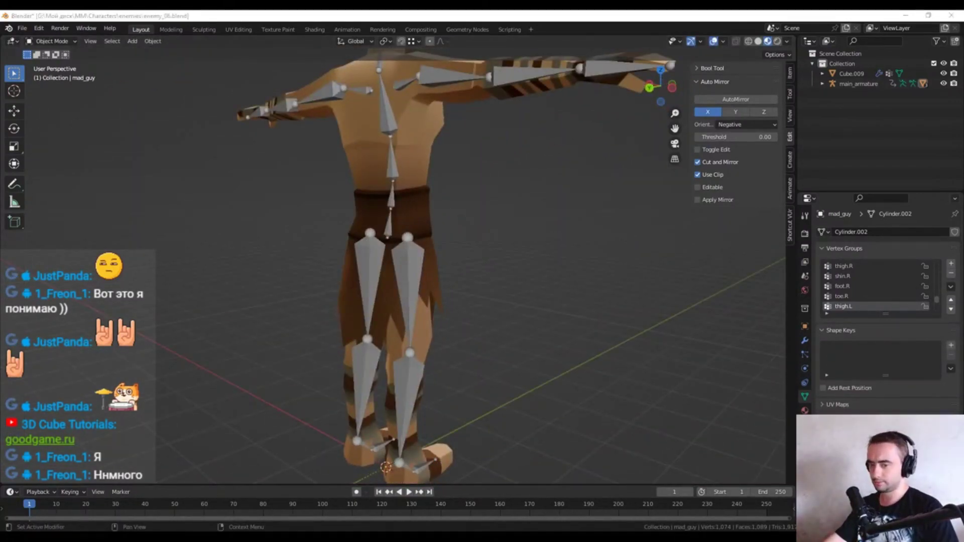
Box-select the hip edge loop in X-ray front view and move it vertically
key("KP_3")
key("Tab")
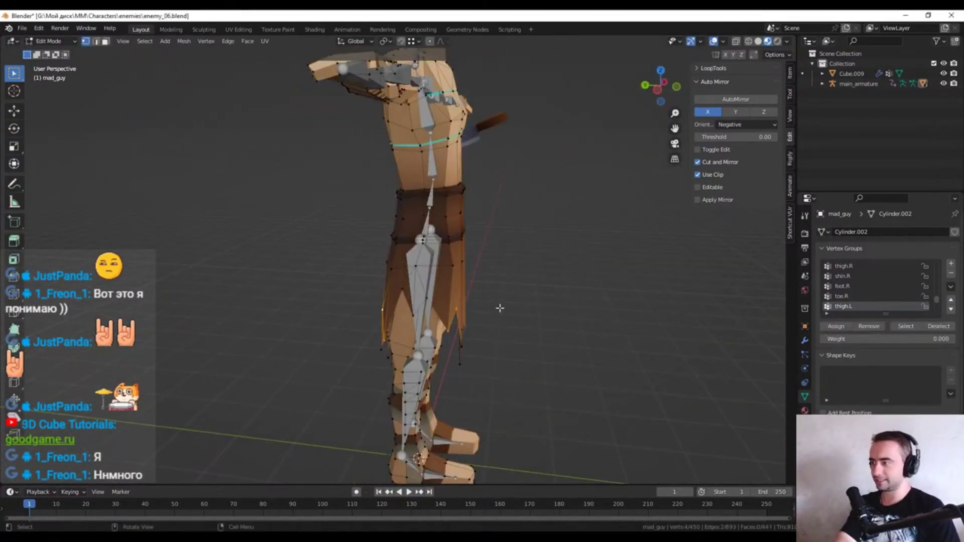
scroll(499, 308, "up", 5)
key("alt+z")
key("KP_1")
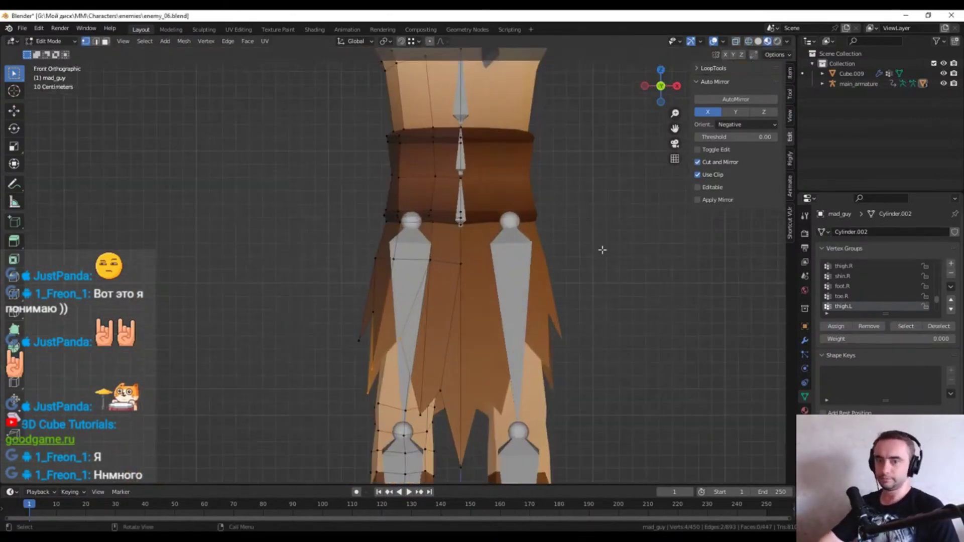
left_click_drag(349, 172, 555, 240)
key("alt+z")
key("g")
key("z")
left_click(650, 281)
key("Tab")
Re-enter Edit Mode on the body and toggle X-ray to review the mesh
scroll(650, 281, "down", 8)
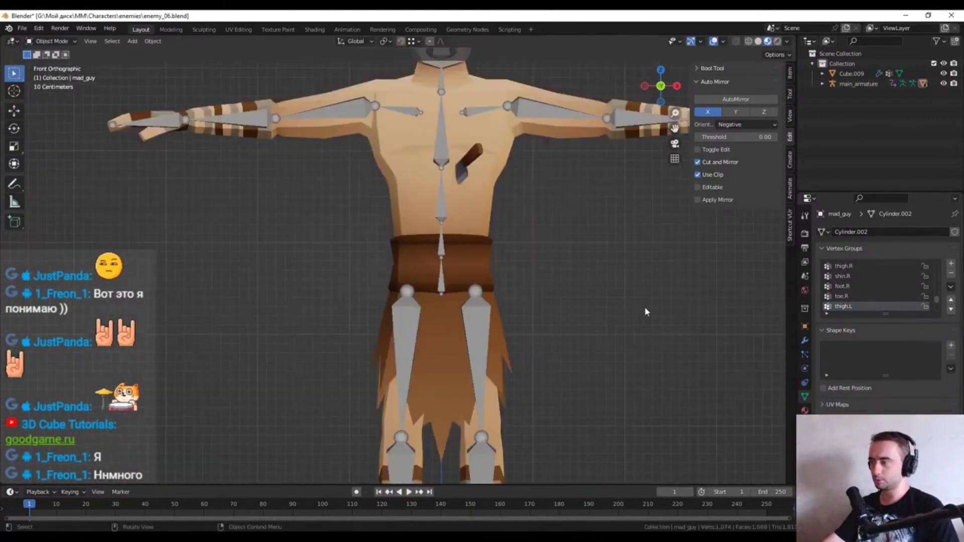
middle_click_drag(622, 307, 571, 329)
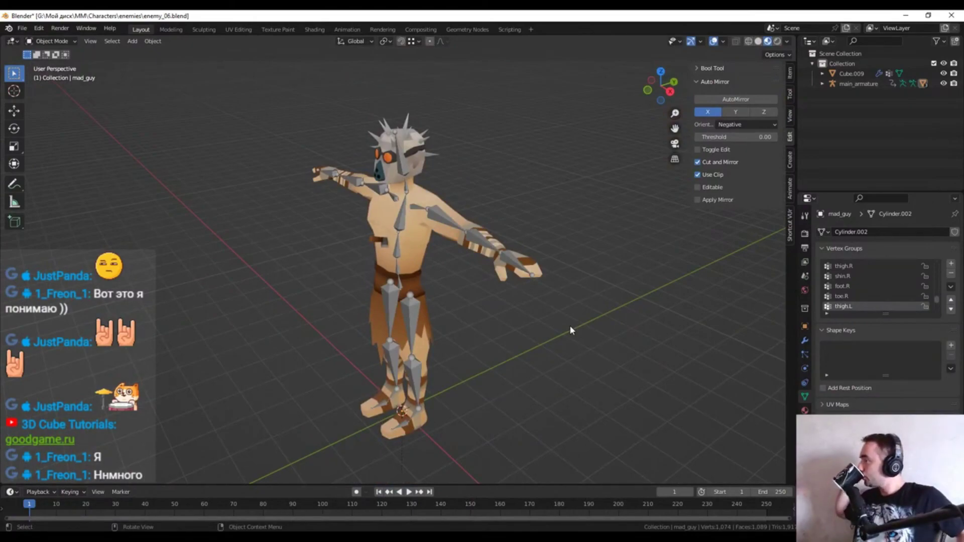
key("KP_1")
key("Tab")
scroll(453, 290, "up", 5)
key("alt+z")
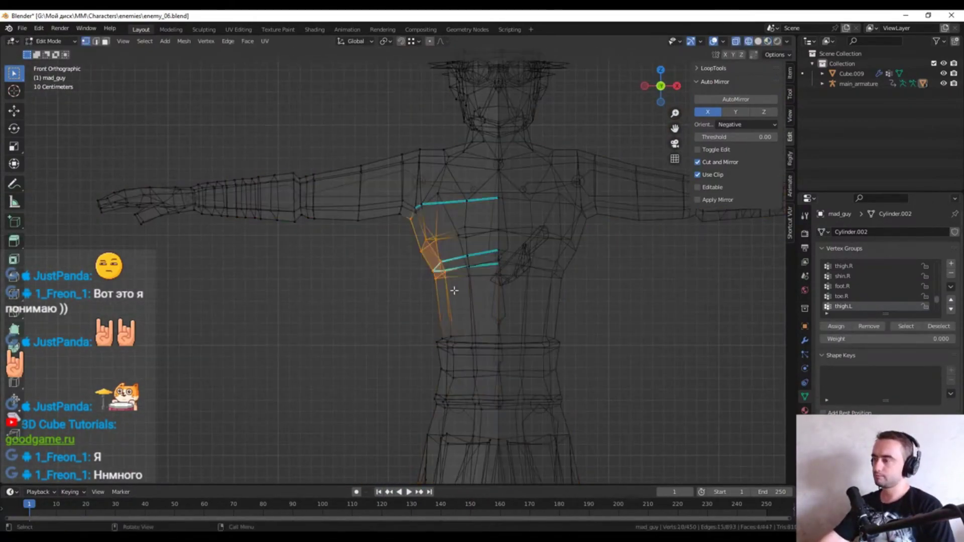
key("alt+z")
key("Tab")
scroll(386, 290, "down", 2)
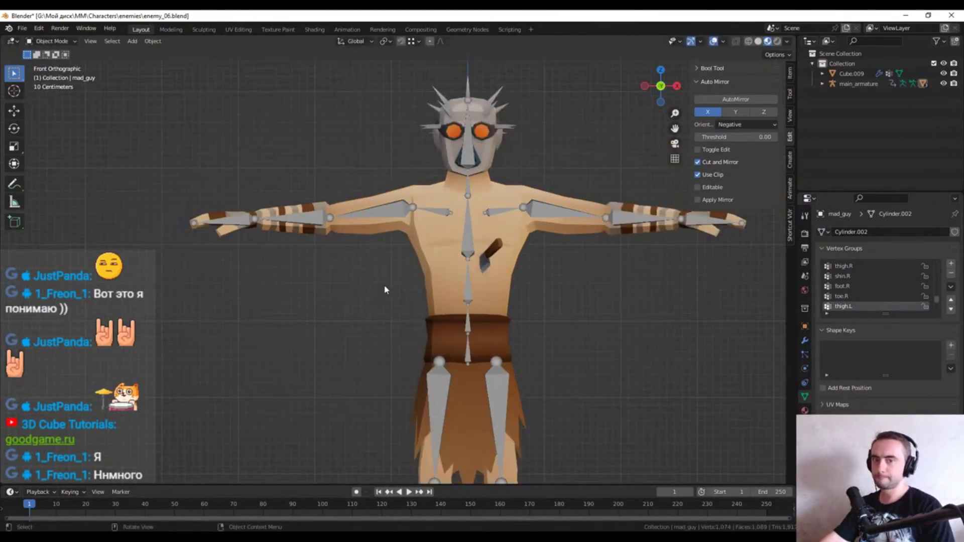
key("Tab")
mouse_move(396, 271)
middle_mouse_down()
mouse_move(387, 299)
mouse_move(450, 290)
middle_mouse_up()
scroll(450, 290, "up", 2)
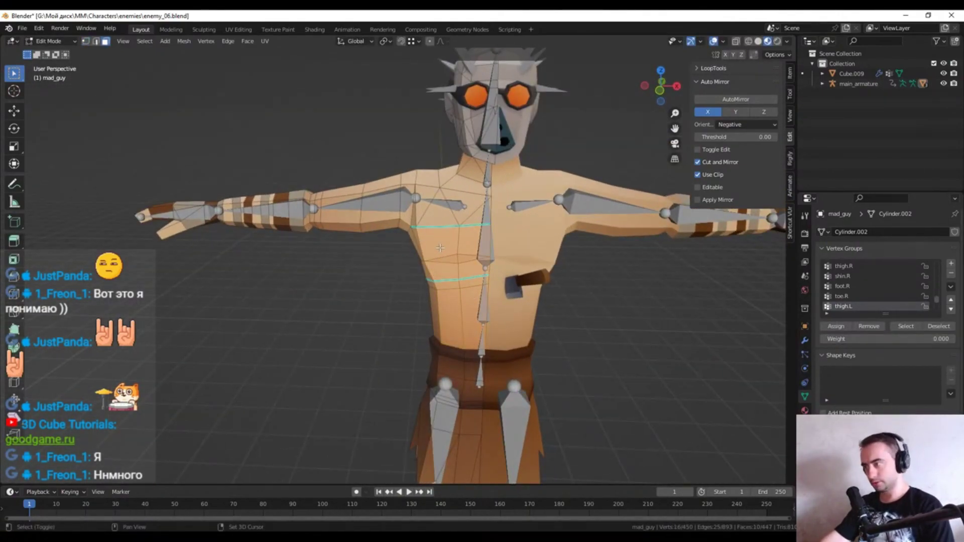
Select two edge loops and extra vertices across the chest from the character's back
mouse_move(427, 210)
middle_mouse_down()
mouse_move(374, 189)
mouse_move(362, 243)
middle_mouse_up()
left_click_drag(361, 243, 397, 307)
middle_click_drag(397, 308, 430, 265)
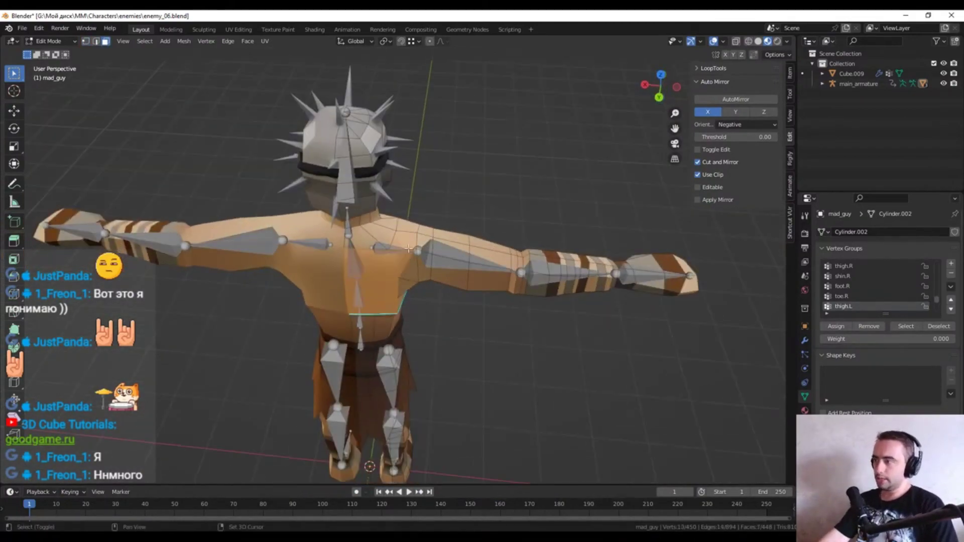
left_click_drag(441, 296, 437, 296)
scroll(431, 297, "up", 1)
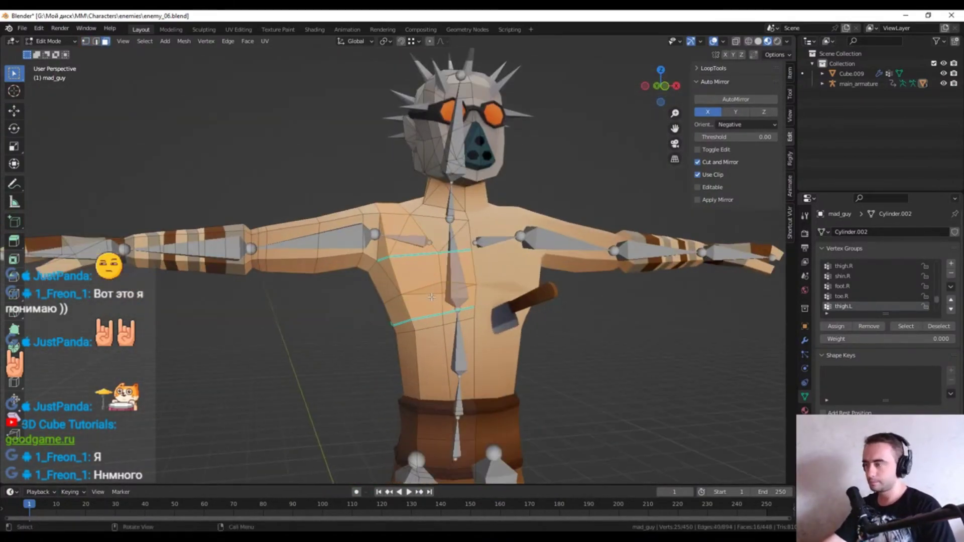
mouse_move(412, 342)
middle_mouse_down()
mouse_move(586, 334)
mouse_move(351, 331)
mouse_move(581, 344)
mouse_move(497, 335)
mouse_move(420, 306)
middle_mouse_up()
mouse_move(387, 358)
middle_mouse_down()
mouse_move(331, 359)
mouse_move(502, 360)
mouse_move(386, 364)
mouse_move(344, 345)
mouse_move(534, 298)
mouse_move(477, 351)
middle_mouse_up()
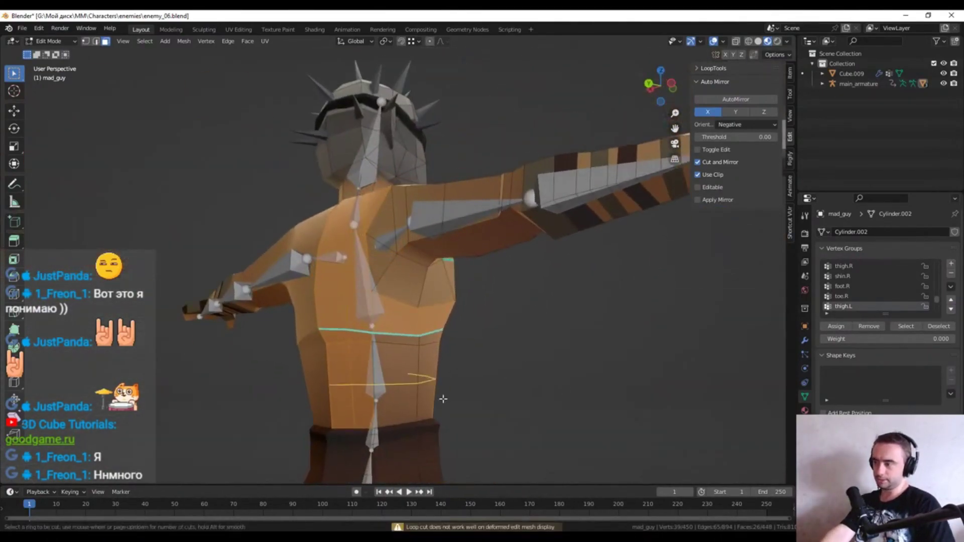
Cut two new edge loops across the lower torso, then exit Edit Mode
key("ctrl+r")
left_click(443, 400)
left_click(443, 399)
mouse_move(443, 399)
middle_mouse_down()
mouse_move(556, 419)
mouse_move(527, 405)
mouse_move(436, 401)
mouse_move(482, 404)
mouse_move(463, 321)
mouse_move(413, 205)
middle_mouse_up()
key("ctrl+r")
left_click(485, 412)
scroll(372, 309, "down", 2)
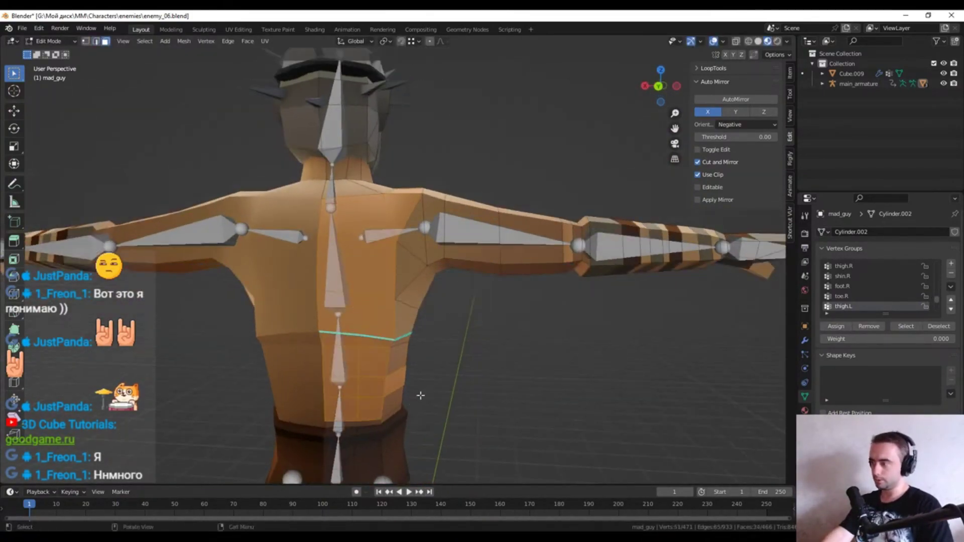
mouse_move(374, 314)
middle_mouse_down()
mouse_move(423, 350)
mouse_move(392, 367)
middle_mouse_up()
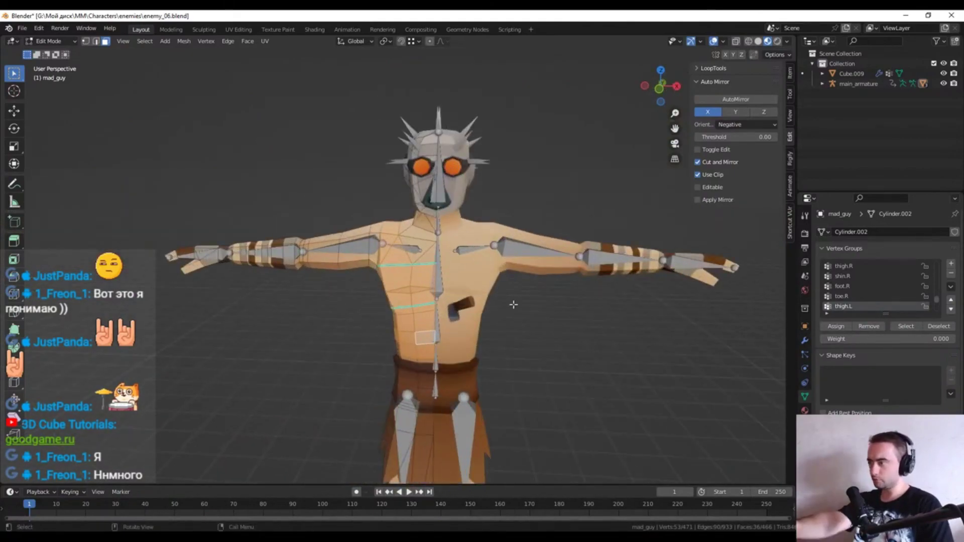
scroll(513, 305, "up", 3)
key("Tab")
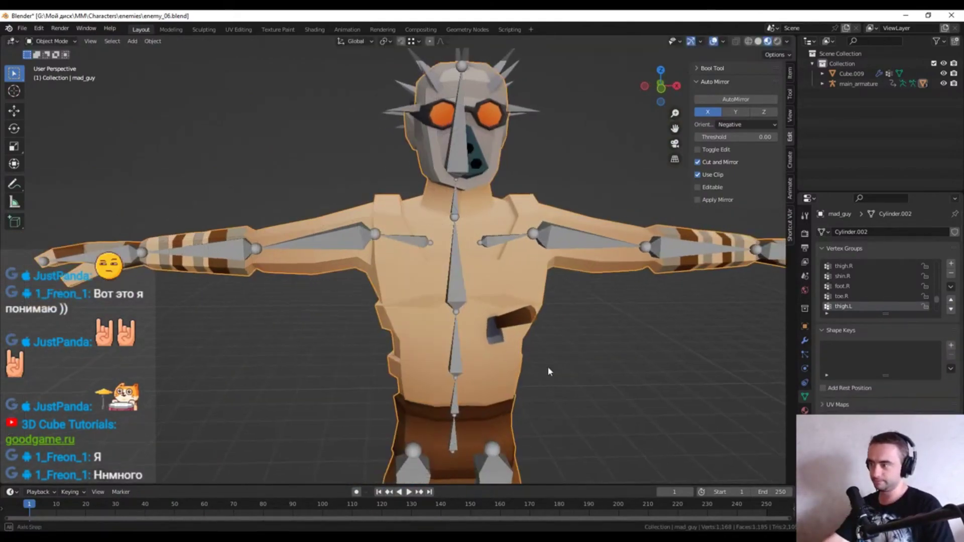
In Edit Mode on the body mesh, dissolve the stray chest vertex
key("Tab")
mouse_move(513, 353)
middle_mouse_down()
mouse_move(457, 330)
mouse_move(508, 341)
mouse_move(416, 398)
middle_mouse_up()
key("Tab")
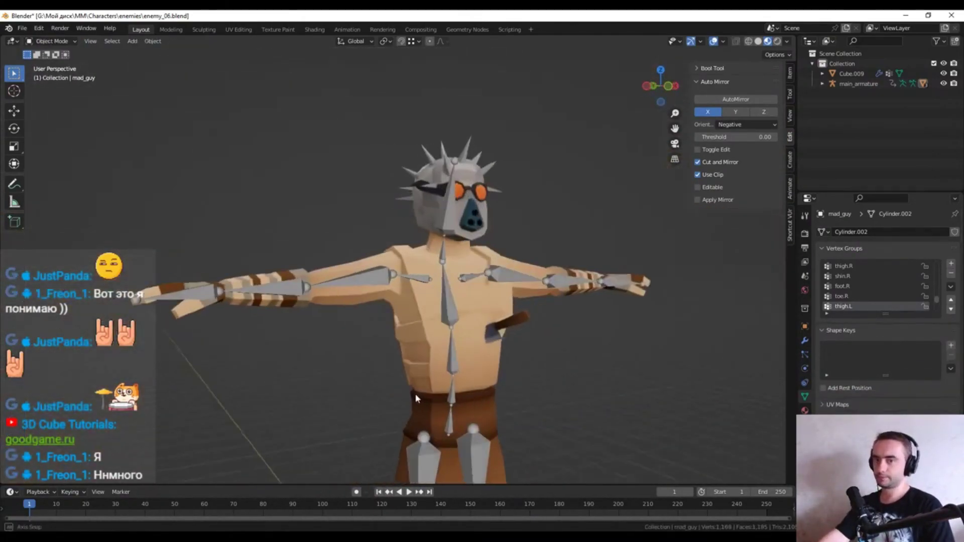
key("Tab")
scroll(416, 398, "up", 3)
scroll(416, 398, "up", 3)
scroll(415, 398, "up", 2)
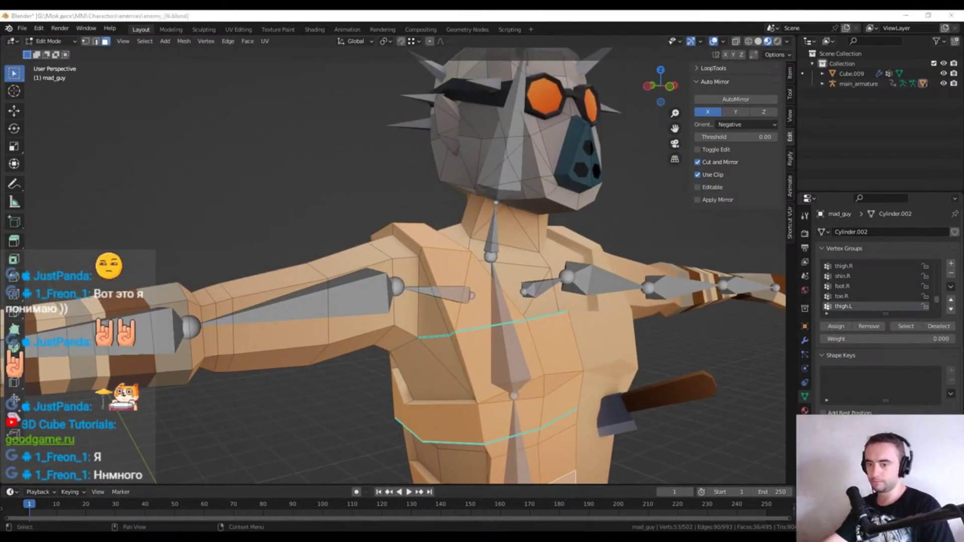
scroll(432, 310, "down", 3)
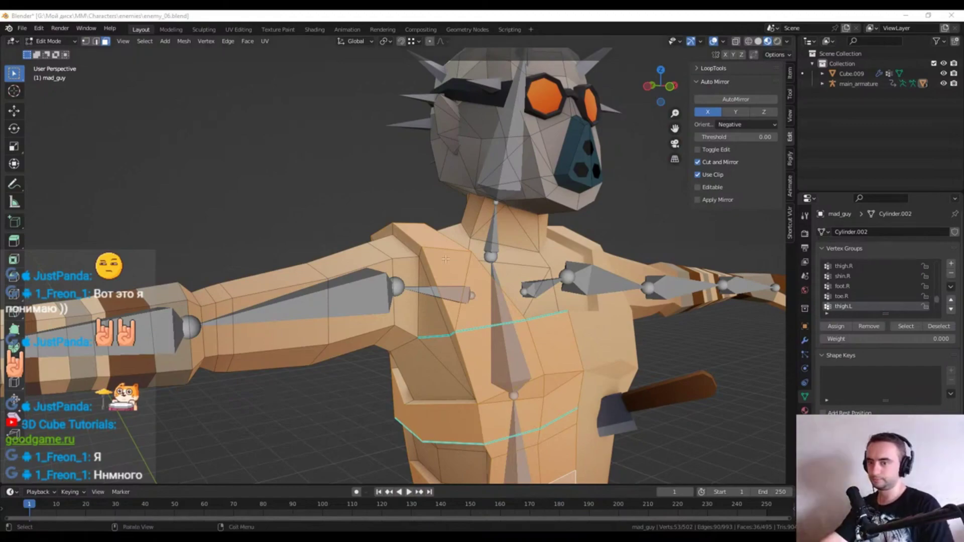
middle_click_drag(432, 309, 432, 310)
scroll(432, 310, "up", 4)
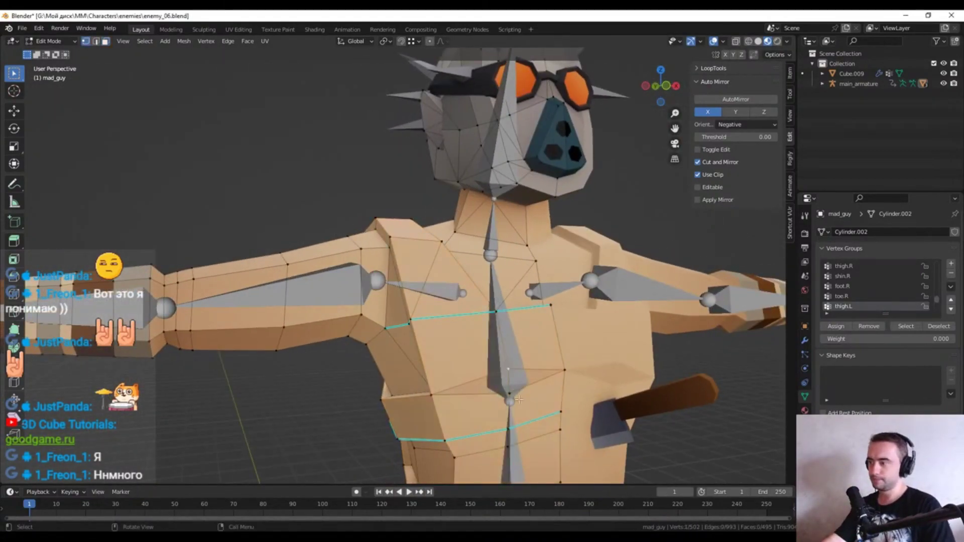
key("x")
left_click(495, 281)
Connect two chest vertices with a new edge using J
mouse_move(494, 282)
middle_mouse_down()
mouse_move(472, 282)
mouse_move(480, 250)
mouse_move(527, 281)
middle_mouse_up()
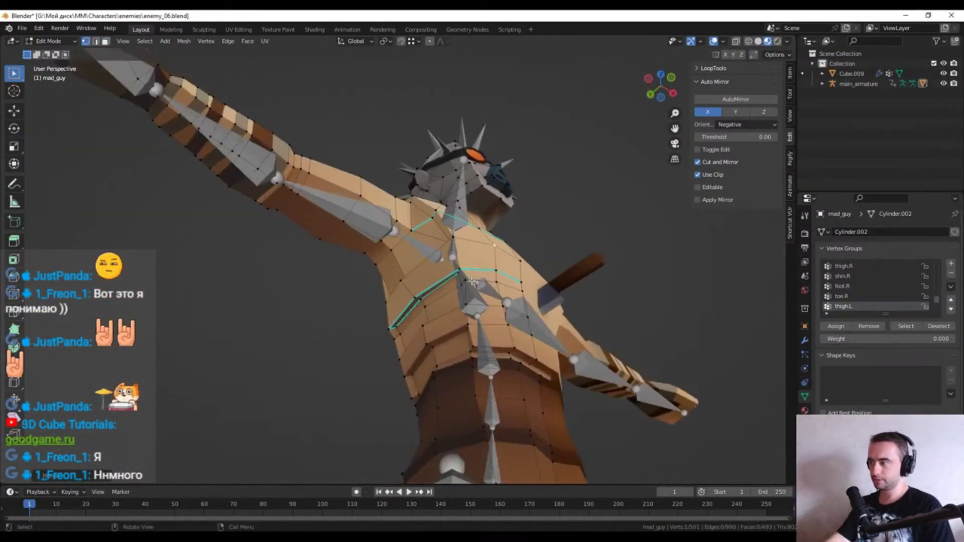
scroll(472, 282, "down", 3)
scroll(480, 250, "up", 4)
scroll(480, 250, "down", 3)
scroll(527, 281, "up", 4)
left_click(561, 340, "shift")
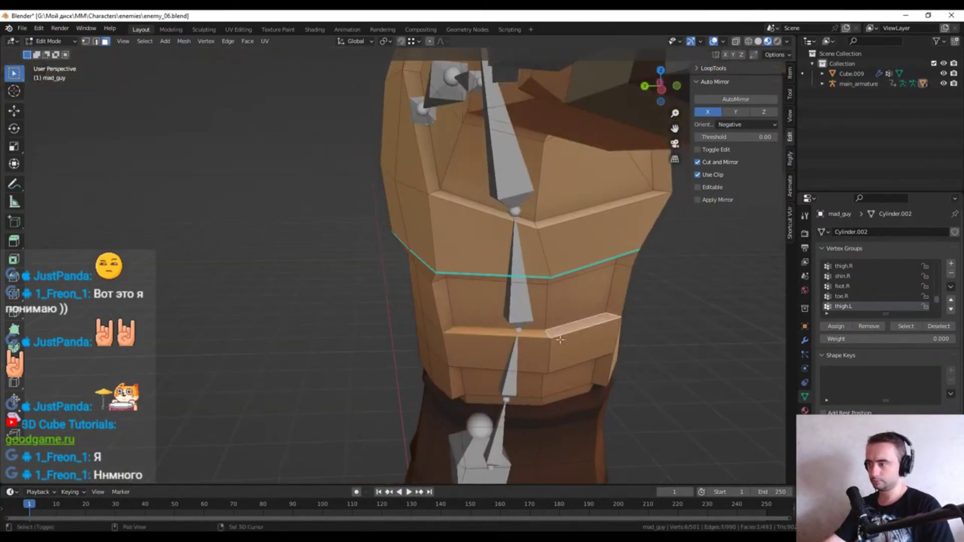
middle_click_drag(560, 340, 486, 343)
scroll(485, 343, "down", 3)
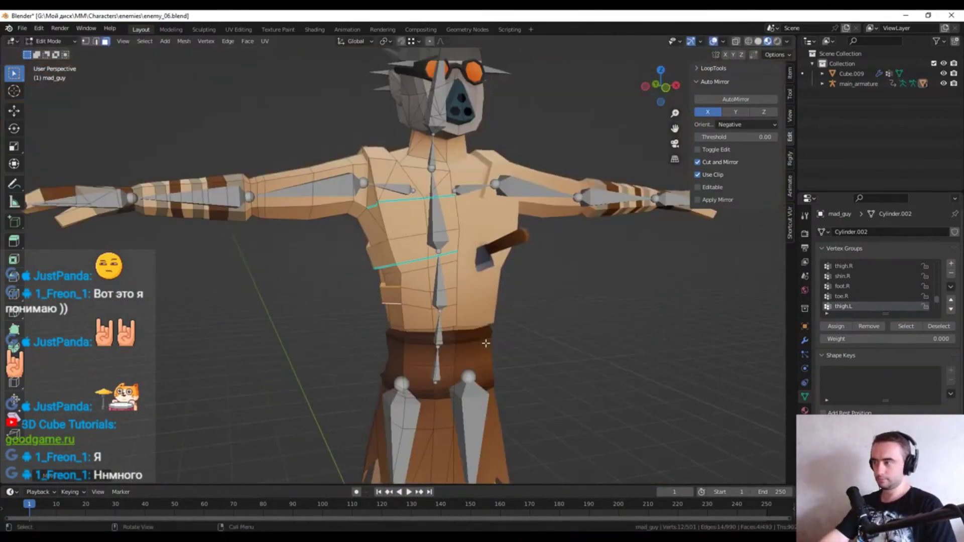
scroll(486, 343, "up", 4)
left_click(348, 250)
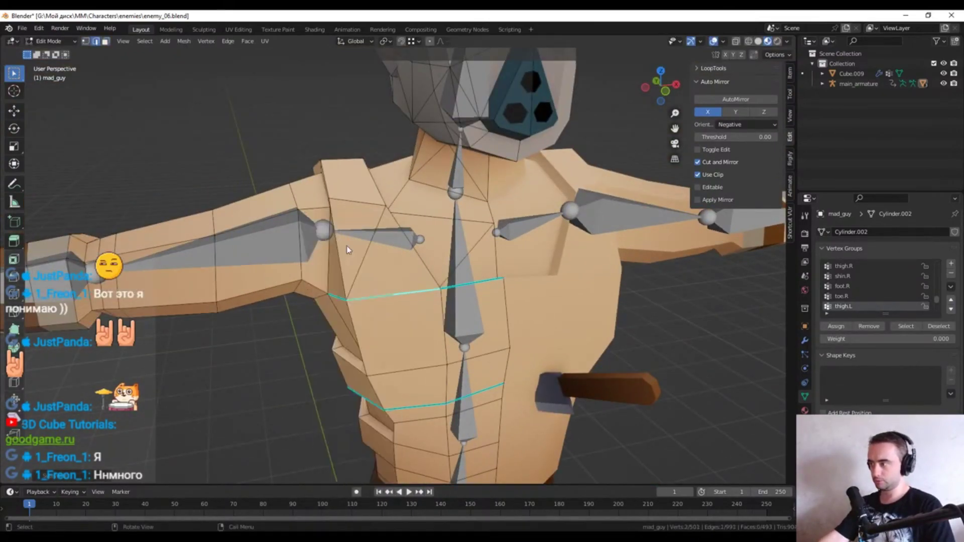
key("1")
key("j")
Orbit around the torso and briefly check the stream chat window
mouse_move(390, 291)
middle_mouse_down()
mouse_move(414, 274)
mouse_move(495, 261)
middle_mouse_up()
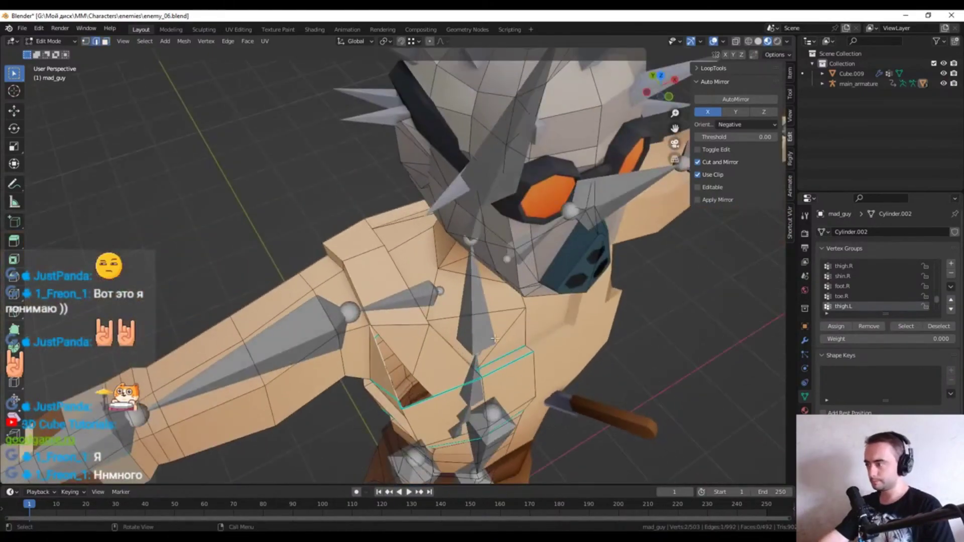
scroll(389, 289, "down", 3)
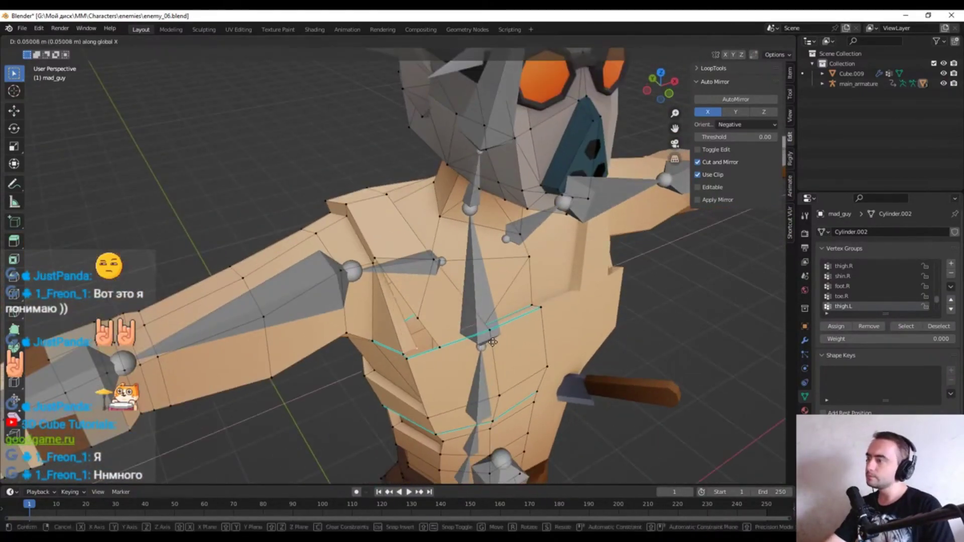
scroll(391, 202, "up", 3)
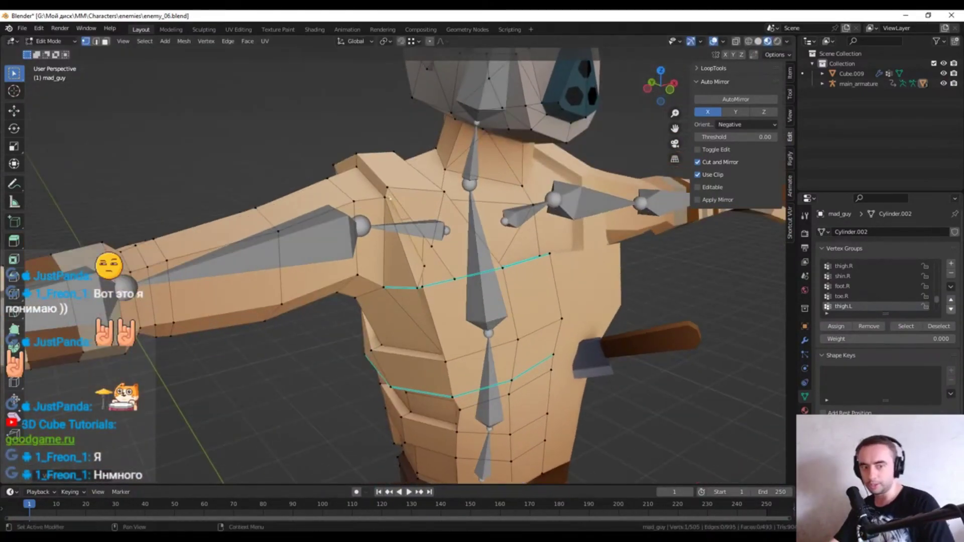
key("alt+Tab")
scroll(723, 203, "up", 3)
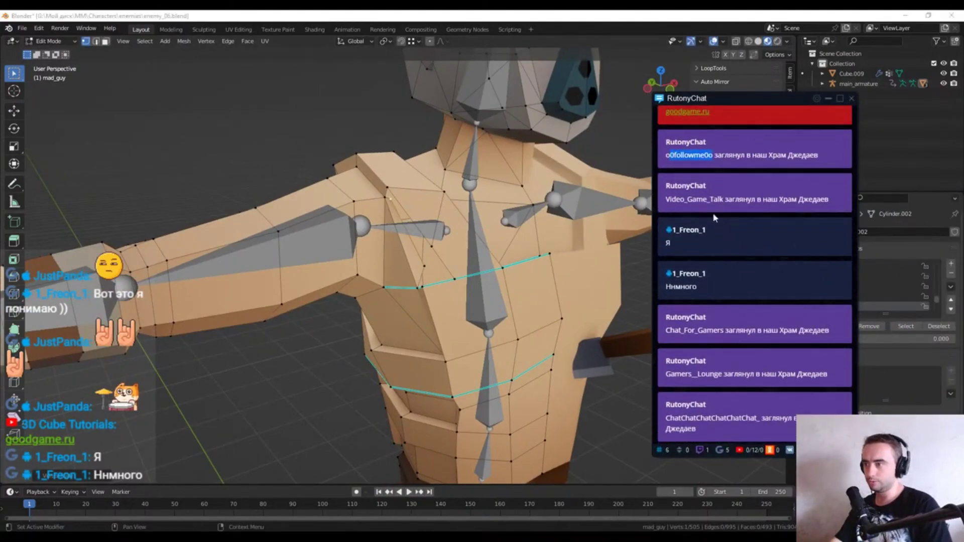
scroll(712, 212, "down", 3)
key("alt+Tab")
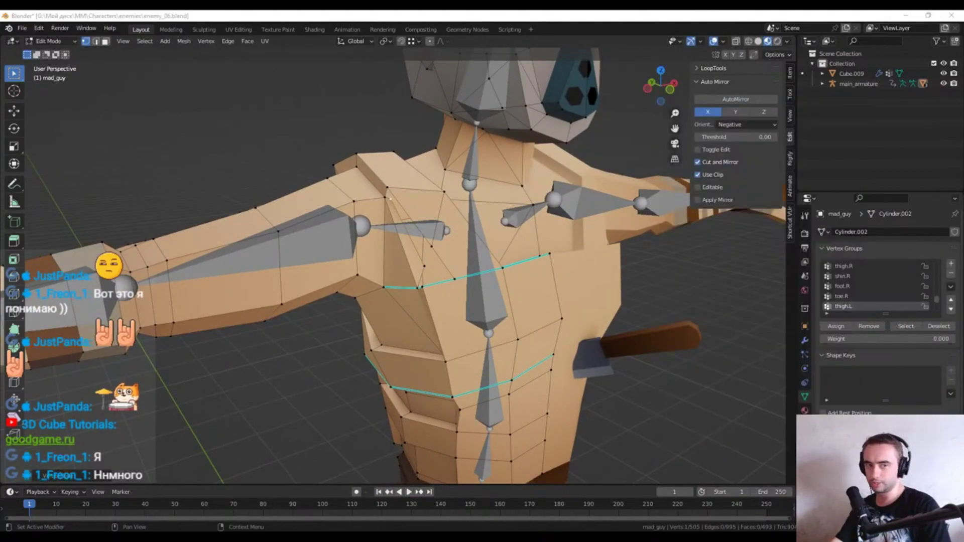
Select the whole mesh and merge its overlapping vertices by distance
scroll(381, 217, "up", 3)
scroll(381, 218, "up", 3)
left_click(381, 218, "shift")
scroll(326, 106, "down", 3)
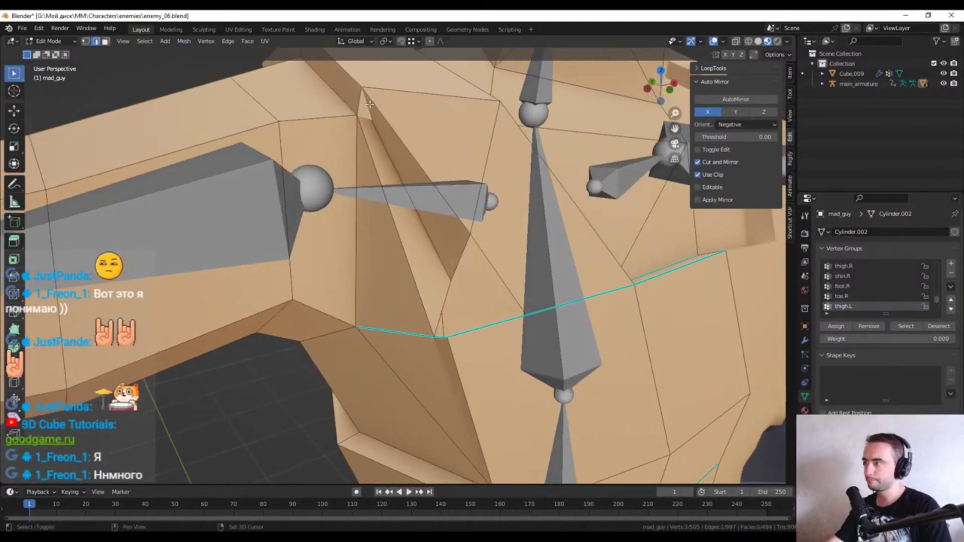
middle_click_drag(325, 106, 543, 190)
key("a")
scroll(543, 191, "down", 5)
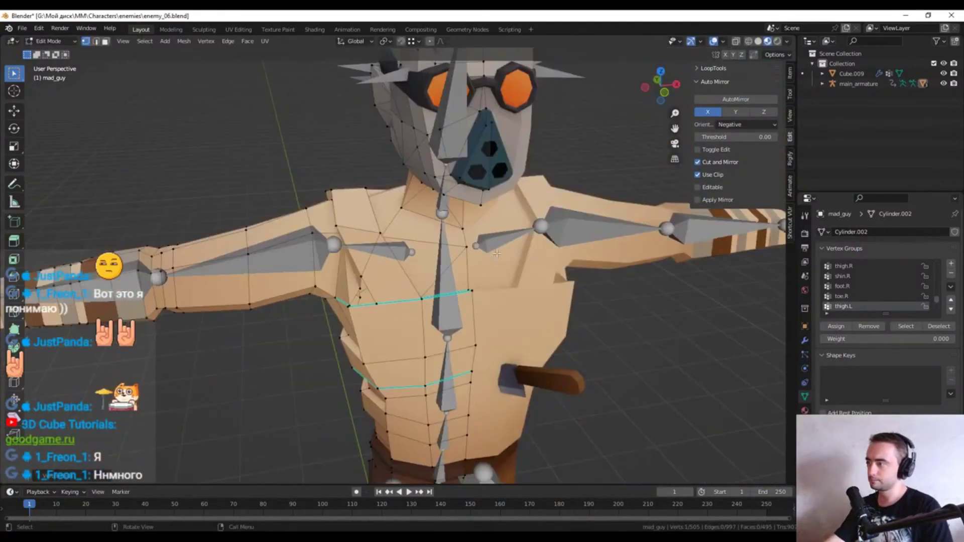
scroll(536, 249, "up", 4)
left_click(533, 310)
scroll(533, 325, "up", 3)
scroll(532, 325, "down", 4)
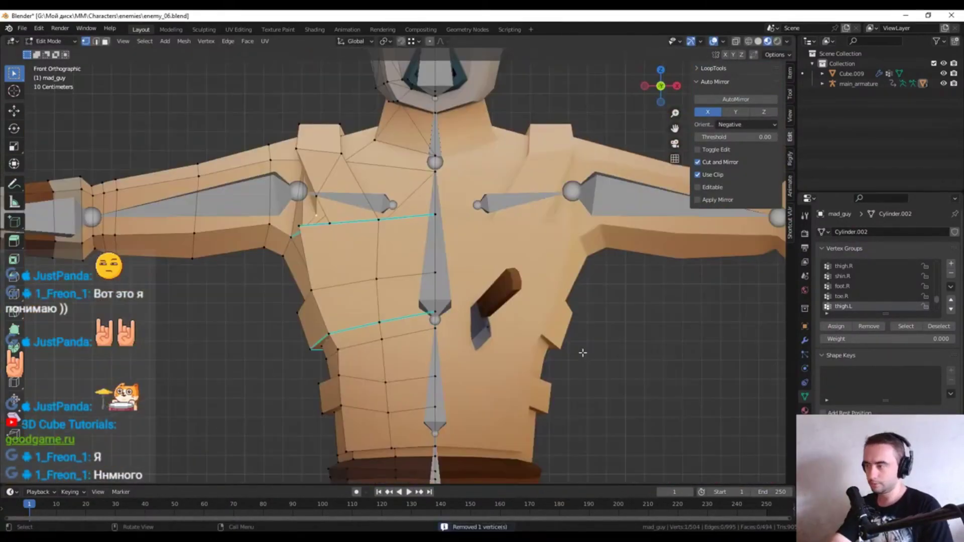
scroll(638, 332, "up", 4)
scroll(638, 333, "up", 3)
Check the shoulder edges in X-ray and merge duplicate vertices by distance again
key("2")
left_click(639, 332, "shift")
scroll(638, 332, "down", 4)
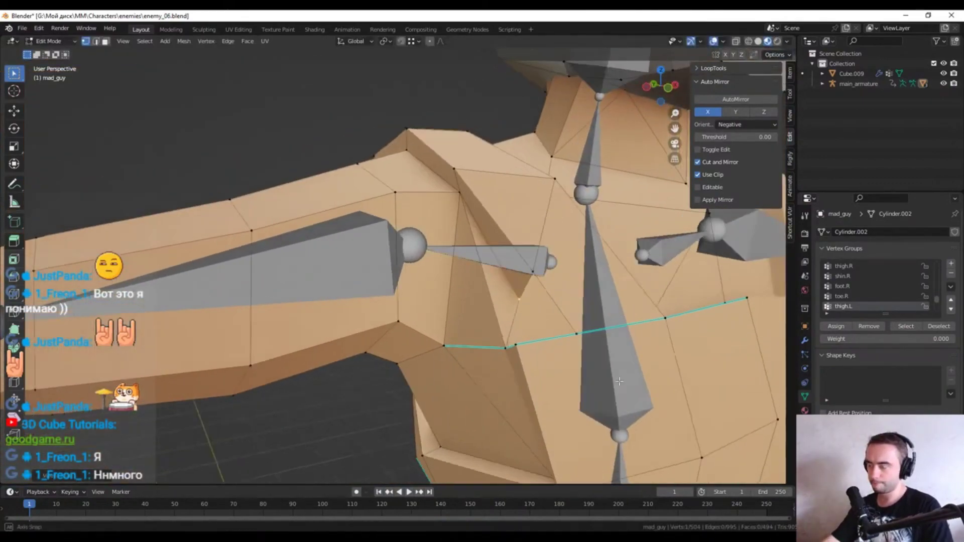
middle_click_drag(638, 333, 564, 406)
key("alt+z")
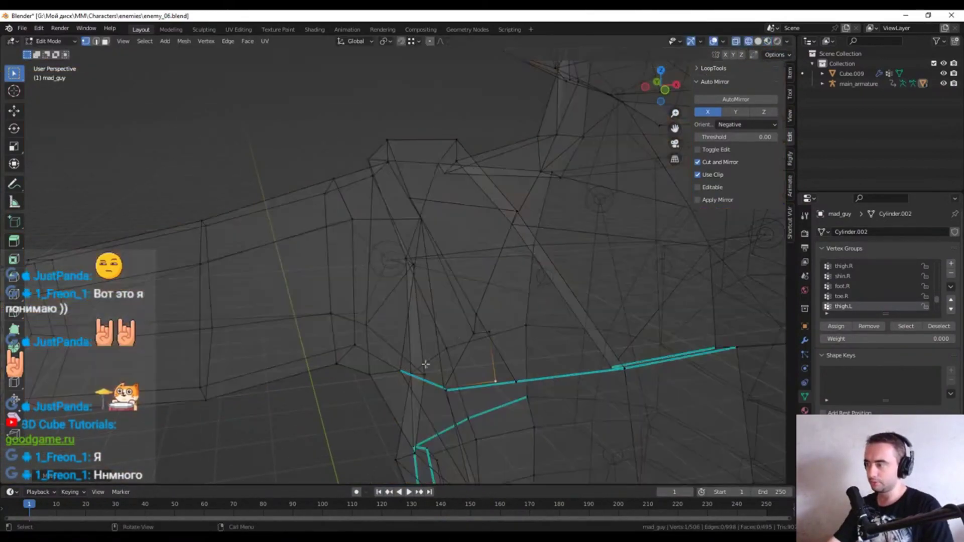
key("alt+z")
key("m")
left_click(502, 428)
Zoom in on the chest and head, then switch to the UV Editing workspace
scroll(481, 371, "down", 3)
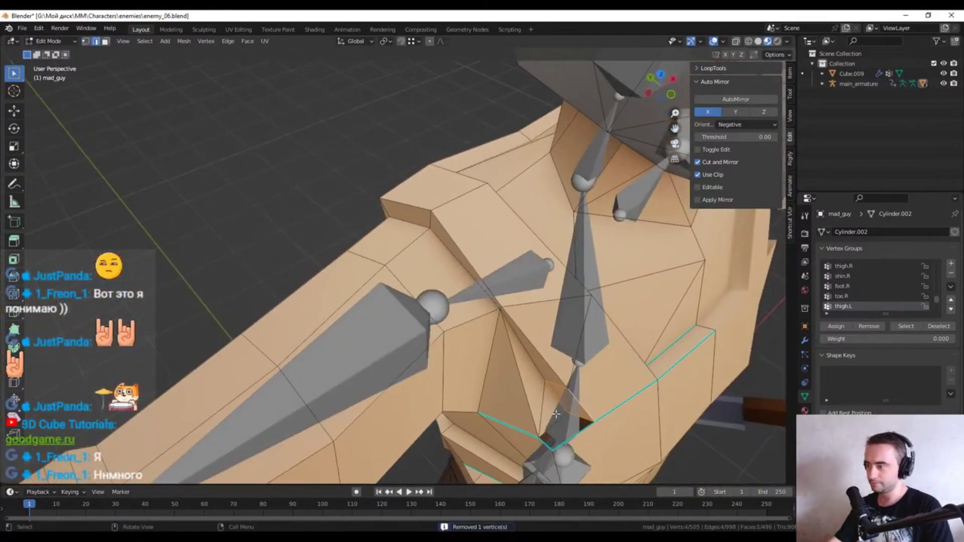
scroll(482, 370, "down", 3)
scroll(501, 311, "up", 3)
scroll(501, 311, "down", 1)
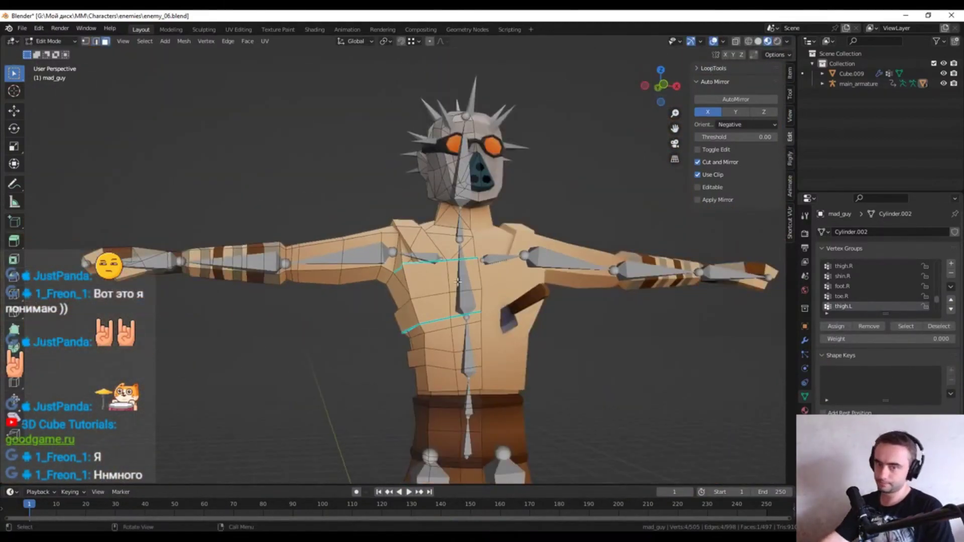
scroll(457, 281, "up", 3)
mouse_move(457, 281)
middle_mouse_down()
mouse_move(458, 356)
mouse_move(489, 377)
mouse_move(450, 317)
middle_mouse_up()
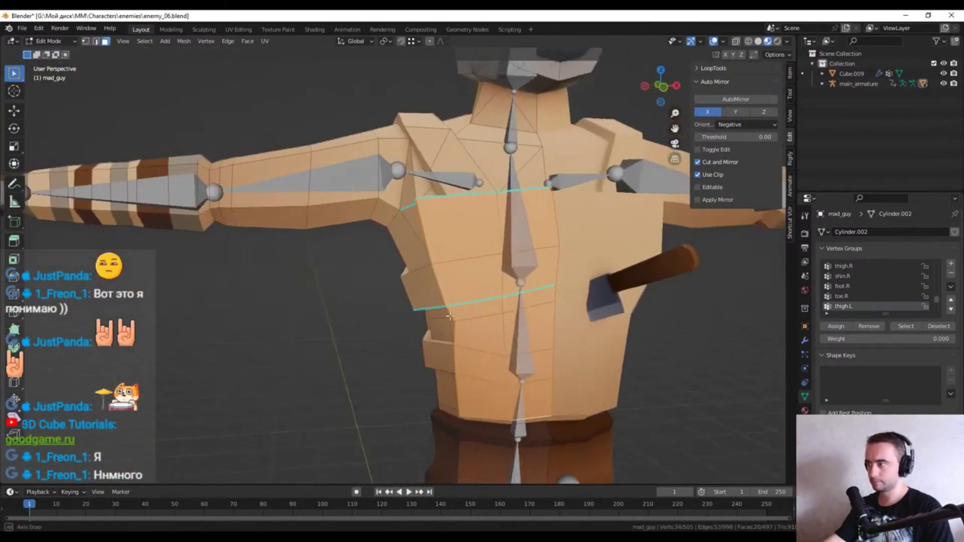
left_click(239, 29)
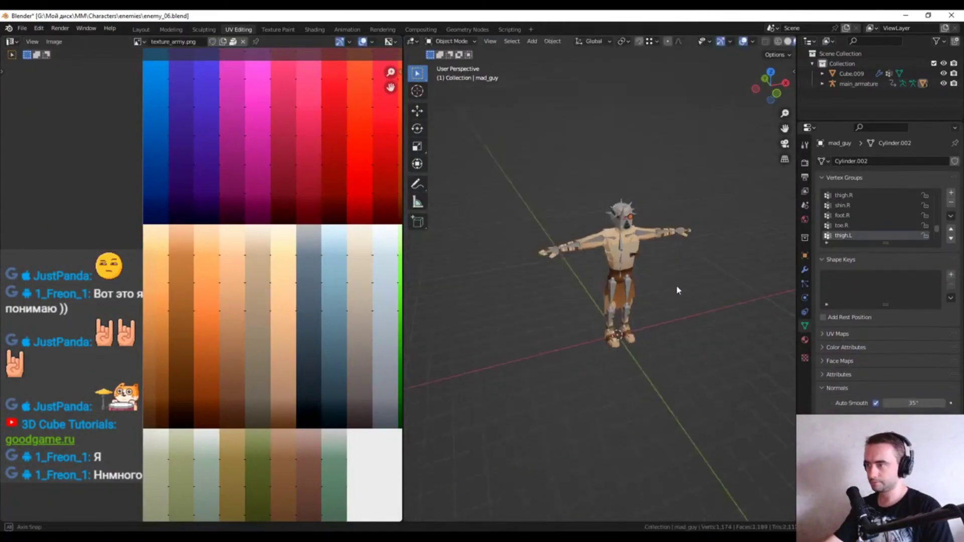
Start an X-axis rotation on the knife in Edit Mode, then cancel it
left_click(632, 255)
scroll(622, 342, "up", 5)
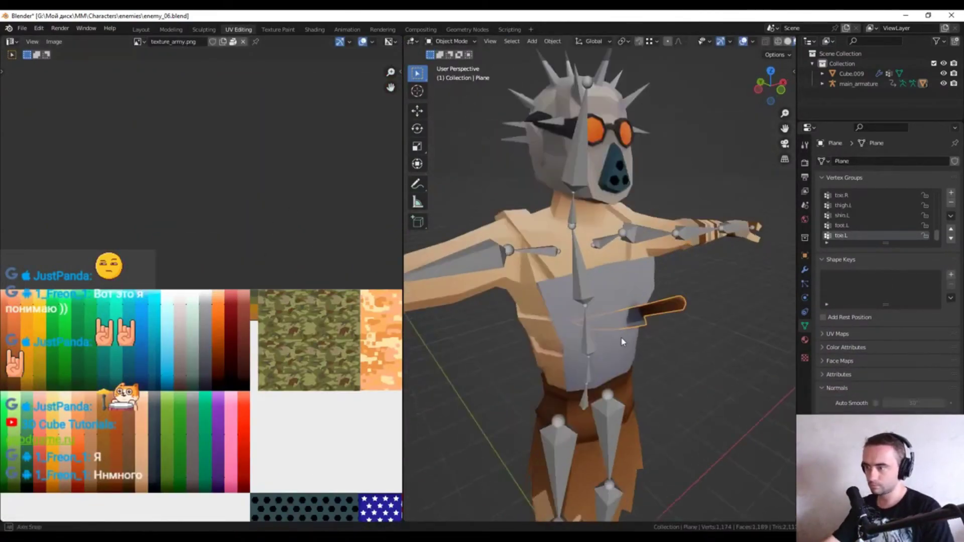
middle_click_drag(623, 342, 712, 312)
key("Tab")
key("r")
key("x")
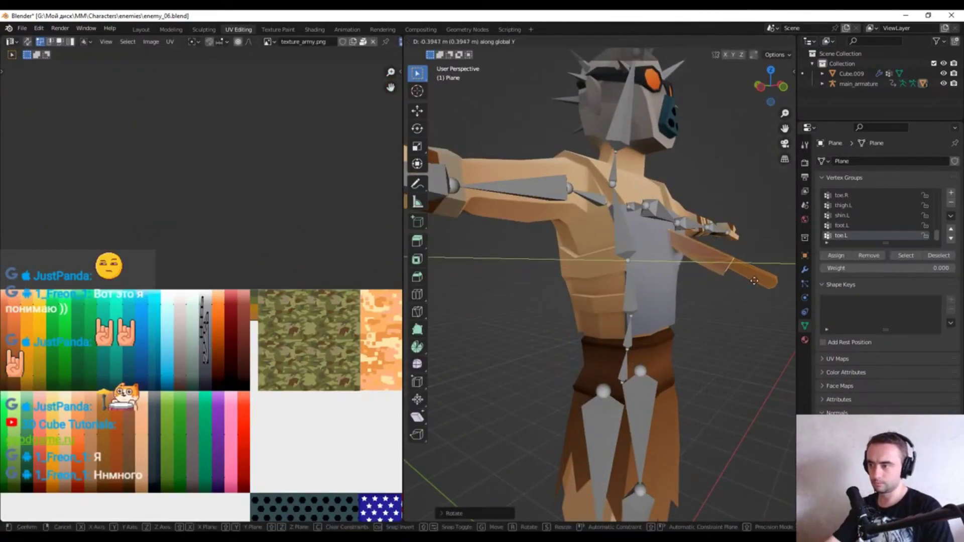
key("Escape")
mouse_move(754, 281)
middle_mouse_down()
mouse_move(694, 281)
mouse_move(583, 310)
mouse_move(626, 271)
mouse_move(708, 324)
middle_mouse_up()
key("Tab")
key("Tab")
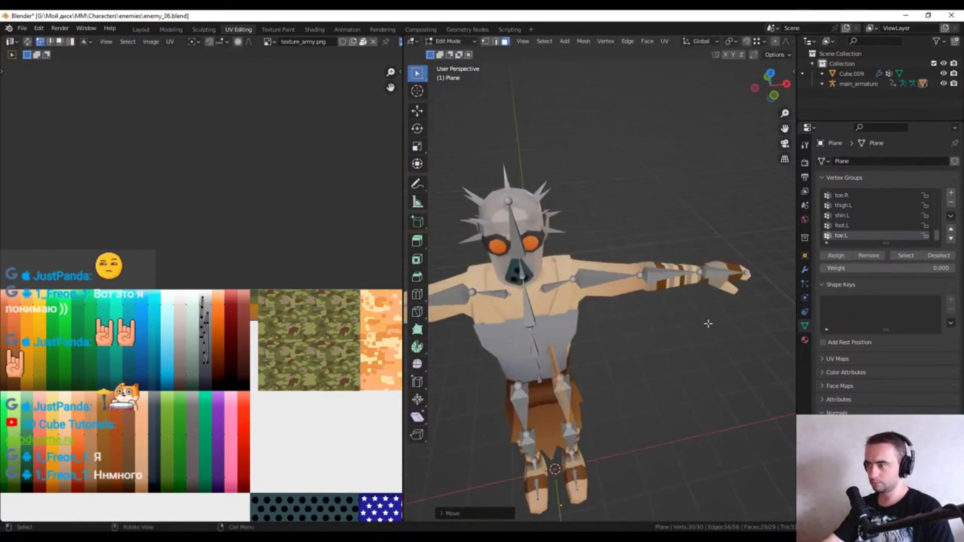
key("Tab")
Enter Edit Mode on the mad_guy body and select, then clear, a waist edge path
left_click(599, 285)
mouse_move(599, 285)
middle_mouse_down()
mouse_move(628, 358)
mouse_move(597, 310)
mouse_move(605, 322)
mouse_move(610, 312)
mouse_move(723, 327)
mouse_move(646, 362)
mouse_move(702, 352)
middle_mouse_up()
key("Tab")
scroll(627, 358, "up", 3)
left_click(627, 359, "ctrl")
scroll(597, 310, "up", 2)
scroll(606, 318, "down", 4)
scroll(609, 312, "up", 4)
left_click(610, 313, "ctrl")
Duplicate a shoulder vertex and split it off from the mesh
right_click(723, 327)
left_click(735, 338)
left_click(647, 362)
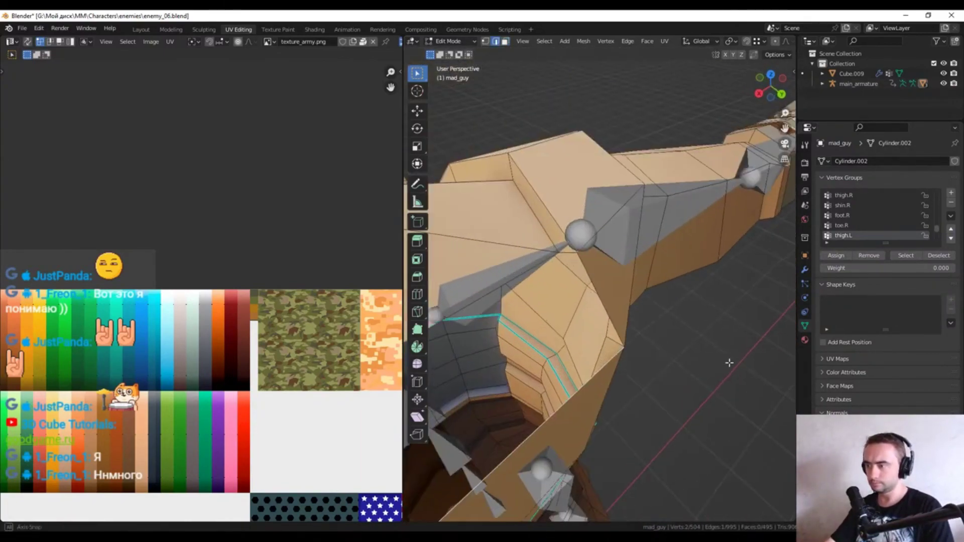
scroll(703, 352, "up", 3)
key("shift+d")
key("y")
key("Escape")
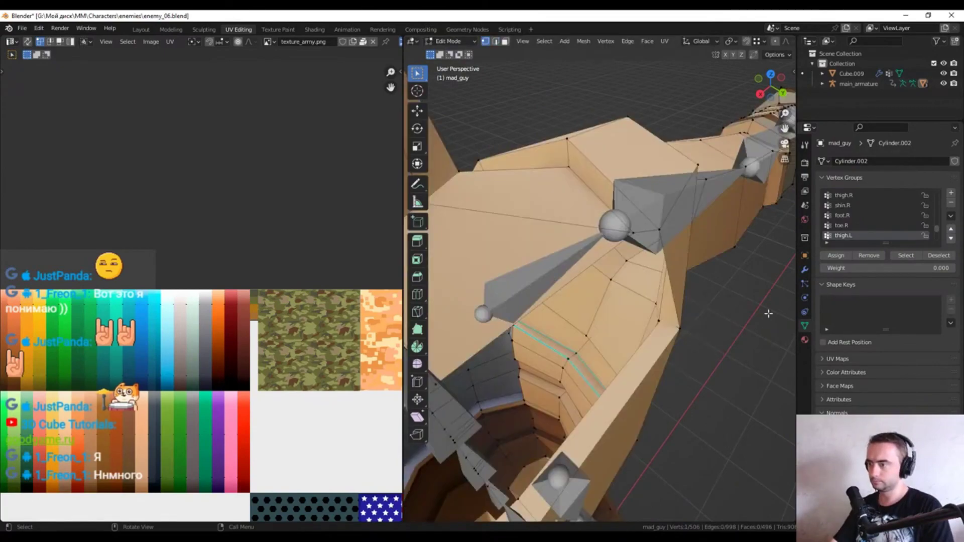
Move a shoulder vertex into place and fill two shoulder gaps with new faces
middle_click_drag(608, 326, 604, 351)
left_click(604, 351)
key("g")
key("g")
key("f")
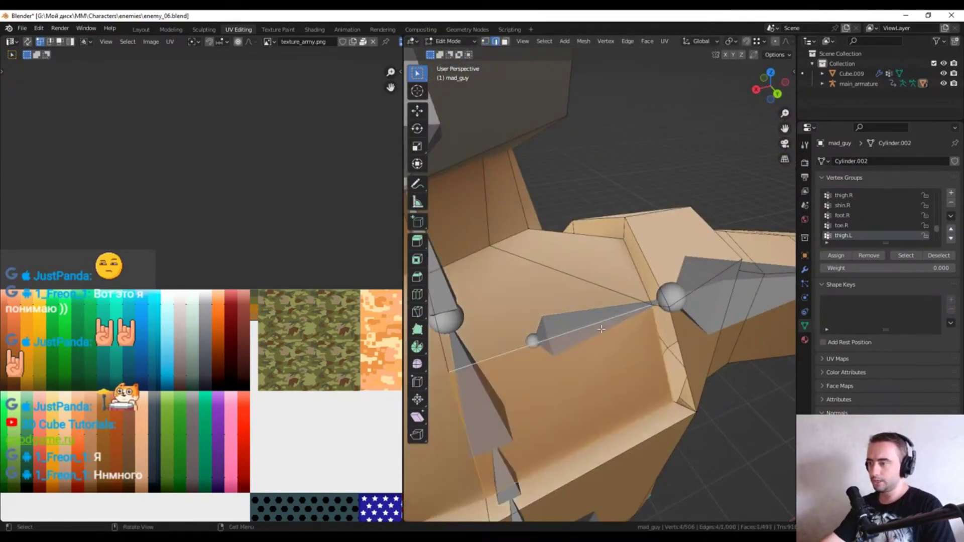
key("f")
scroll(780, 423, "down", 4)
middle_click_drag(780, 422, 654, 351)
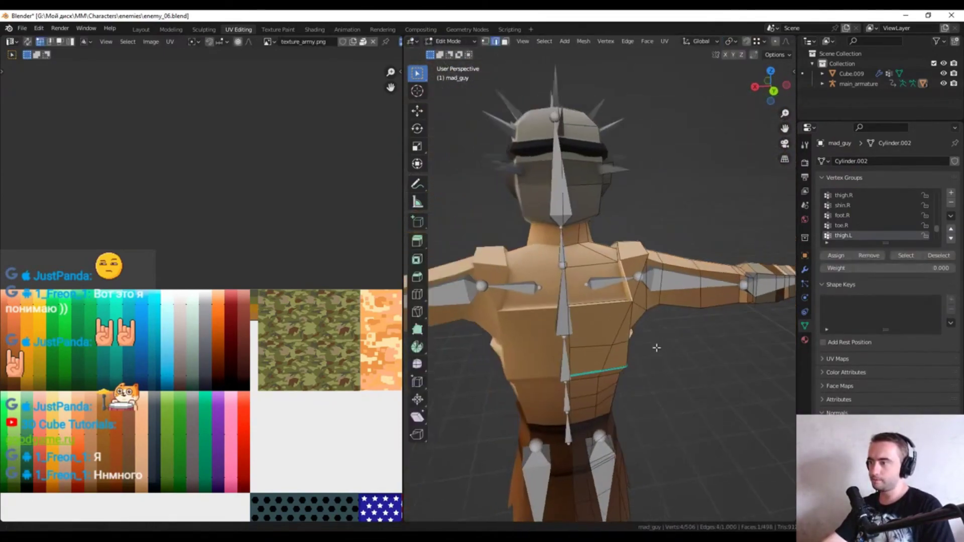
scroll(654, 351, "up", 4)
Subdivide the shoulder edges from the right-click edge menu
right_click(597, 335)
left_click(546, 340)
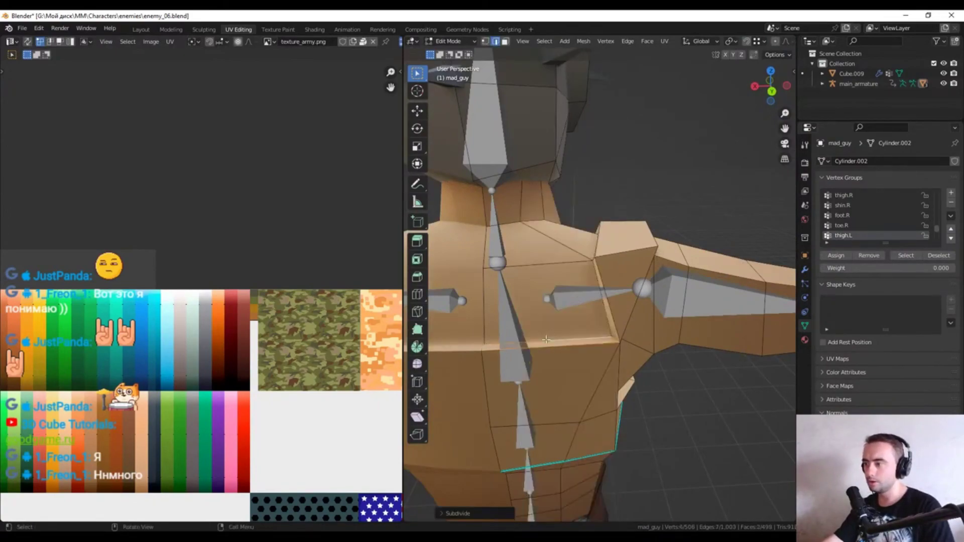
right_click(614, 327)
left_click(603, 338)
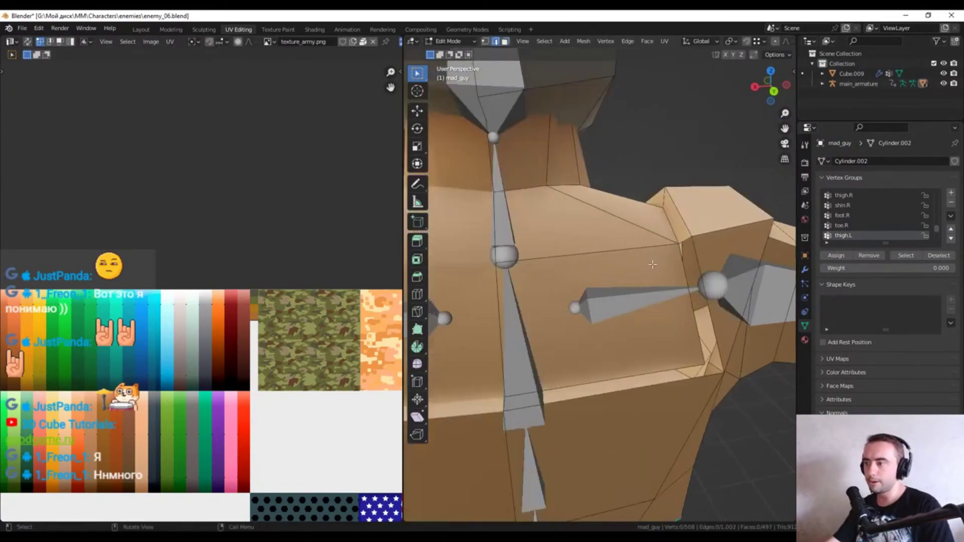
scroll(614, 331, "up", 3)
middle_click_drag(614, 332, 625, 412)
Slide a shoulder vertex, merge away the overlapping vertex, and reposition torso vertices
left_click(625, 412)
key("shift+v")
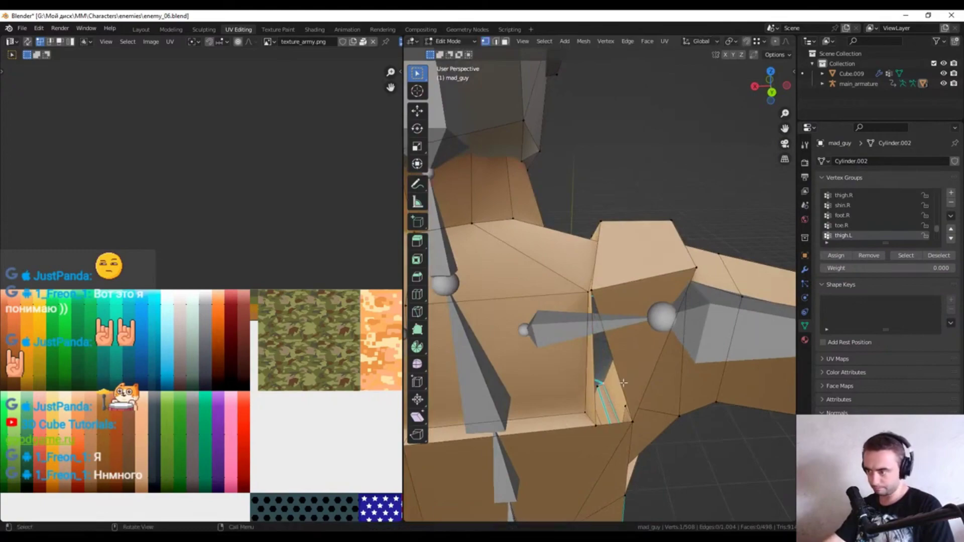
key("m")
left_click(618, 396)
scroll(618, 396, "down", 3)
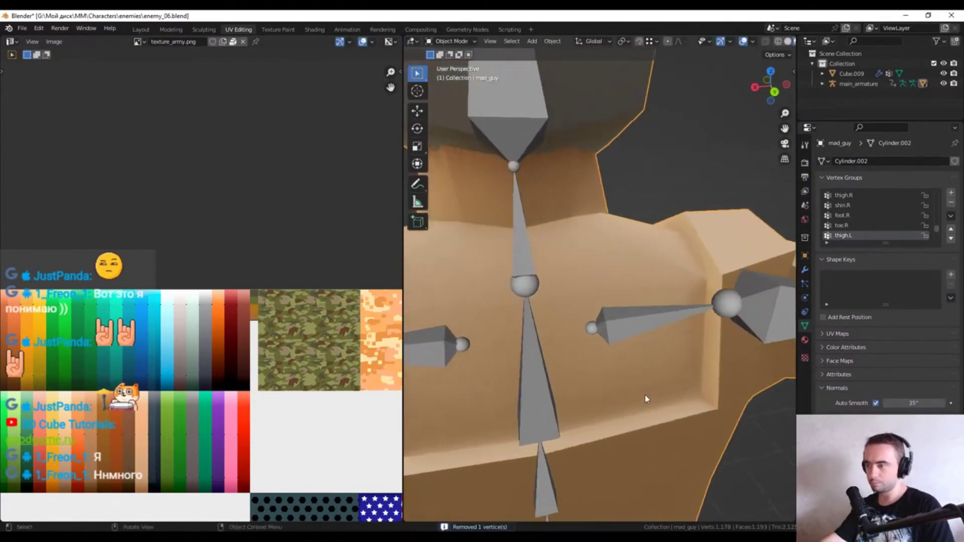
middle_click_drag(618, 395, 506, 263)
key("g")
left_click(685, 366)
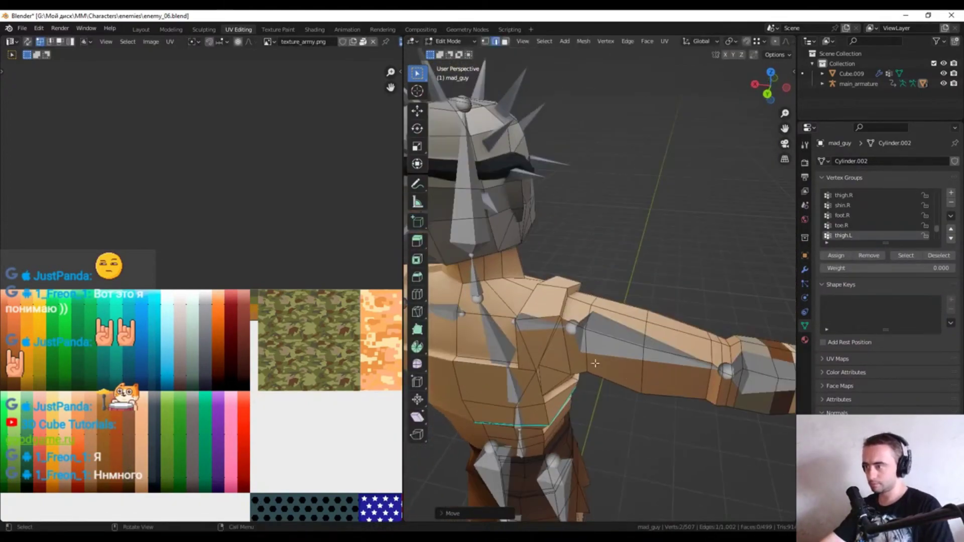
mouse_move(685, 366)
middle_mouse_down()
mouse_move(623, 315)
mouse_move(646, 350)
middle_mouse_up()
Select a group of shoulder and torso faces
key("3")
scroll(657, 326, "down", 4)
scroll(568, 308, "up", 4)
middle_click_drag(567, 307, 652, 381)
scroll(655, 386, "up", 3)
left_click(654, 385, "alt+shift")
left_click(685, 326, "alt+shift")
scroll(685, 326, "down", 3)
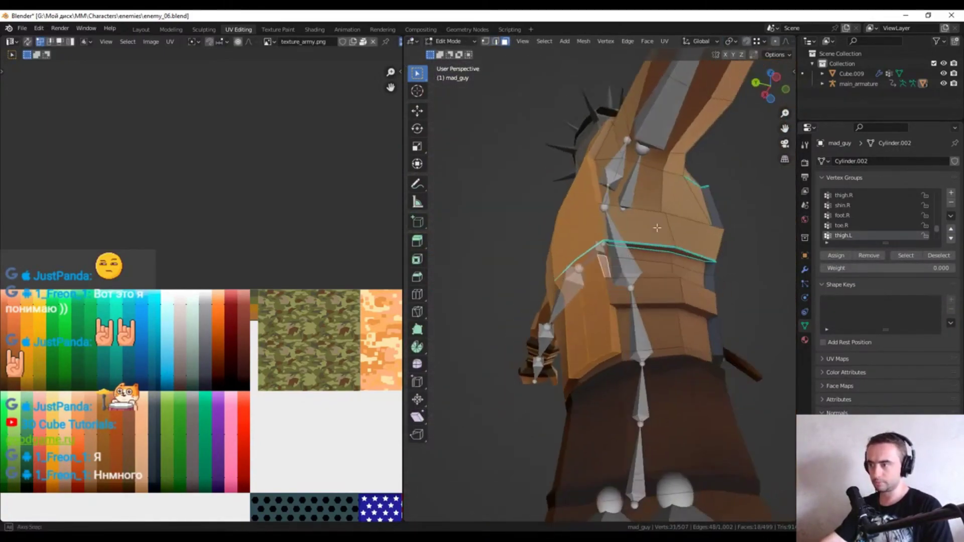
mouse_move(685, 326)
middle_mouse_down()
mouse_move(627, 301)
mouse_move(627, 369)
mouse_move(603, 281)
middle_mouse_up()
scroll(327, 351, "up", 2)
Move the selected faces' UVs onto a different palette colour
key("g")
left_click(341, 357)
scroll(627, 326, "down", 3)
scroll(628, 327, "up", 3)
left_click(627, 370, "alt")
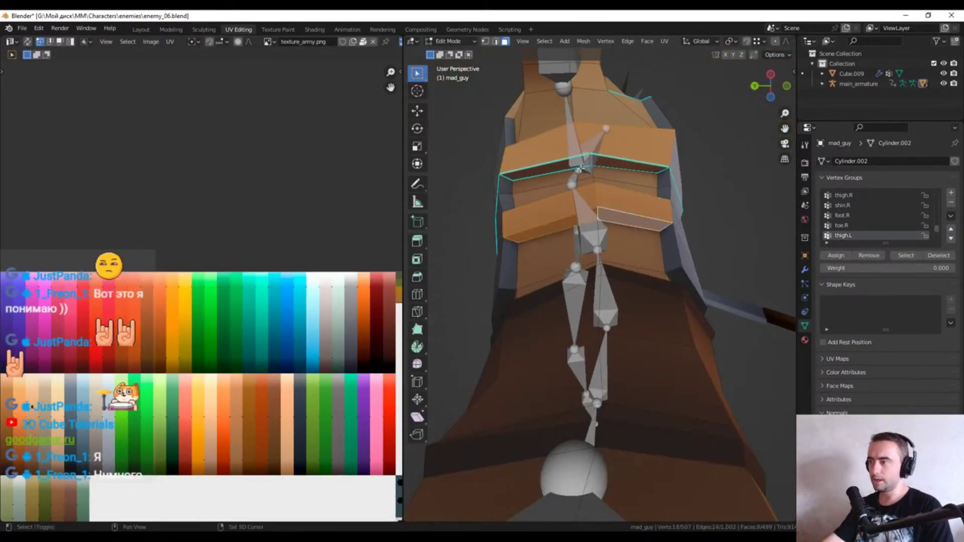
Select the edge loops running across mad_guy's chest and torso
scroll(602, 281, "up", 3)
left_click(594, 252, "alt+shift")
left_click(549, 402, "alt+shift")
mouse_move(549, 401)
middle_mouse_down()
mouse_move(601, 310)
mouse_move(713, 308)
middle_mouse_up()
left_click(713, 307, "alt+shift")
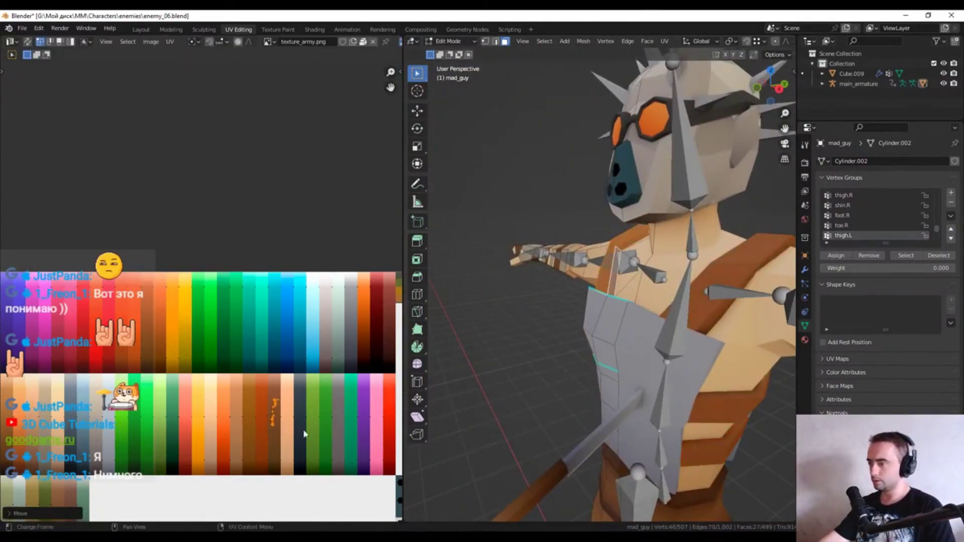
scroll(652, 381, "down", 5)
scroll(653, 381, "up", 6)
mouse_move(653, 381)
middle_mouse_down()
mouse_move(609, 346)
mouse_move(608, 309)
middle_mouse_up()
key("1")
left_click(610, 347)
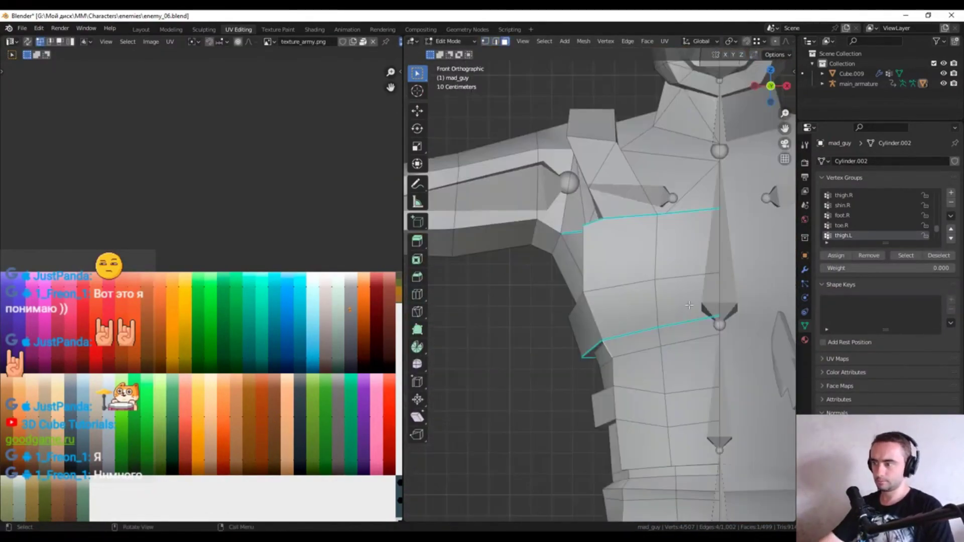
key("3")
left_click(608, 308, "shift")
Shift the torso loops slightly in front ortho wireframe, then view the full character in Object Mode
key("KP_1")
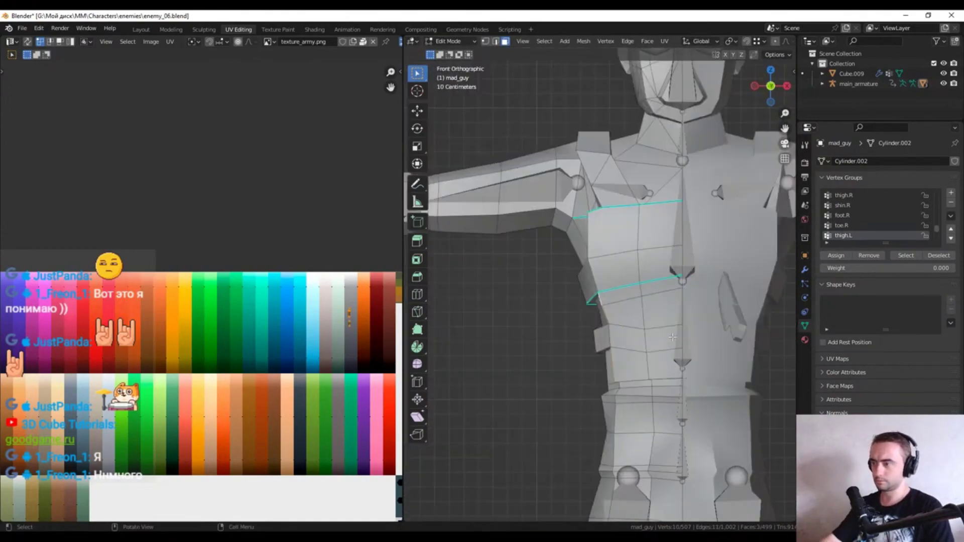
scroll(671, 333, "up", 3)
key("z")
left_click(576, 357)
key("1")
key("Tab")
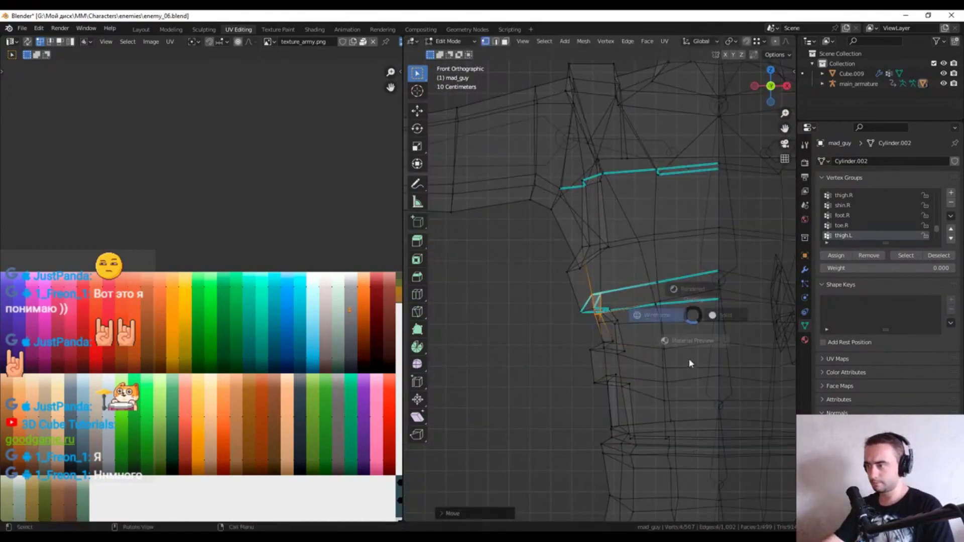
key("shift+z")
key("Home")
middle_click_drag(699, 370, 640, 404)
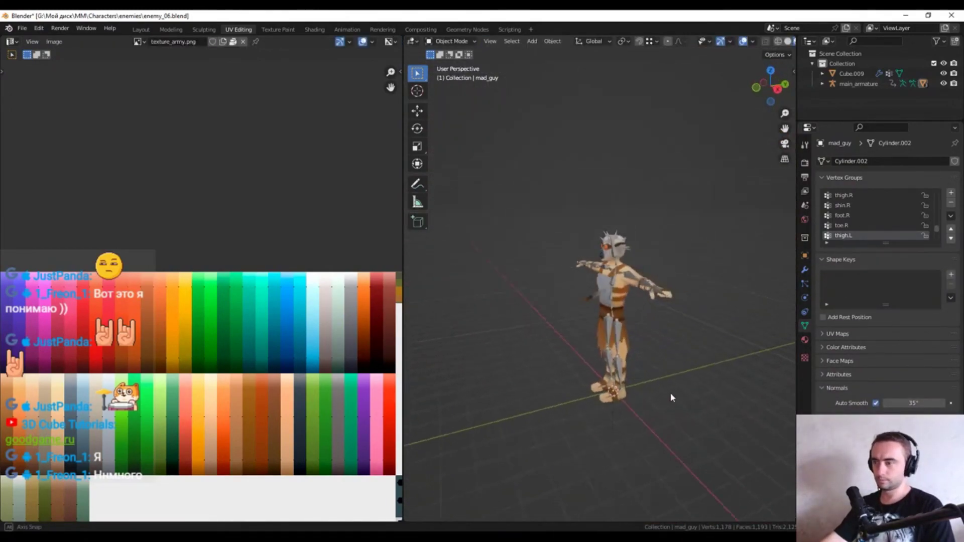
Reset and resize the Cylinder.011 filter in right-side ortho wireframe view
key("KP_1")
key("KP_3")
scroll(574, 245, "up", 3)
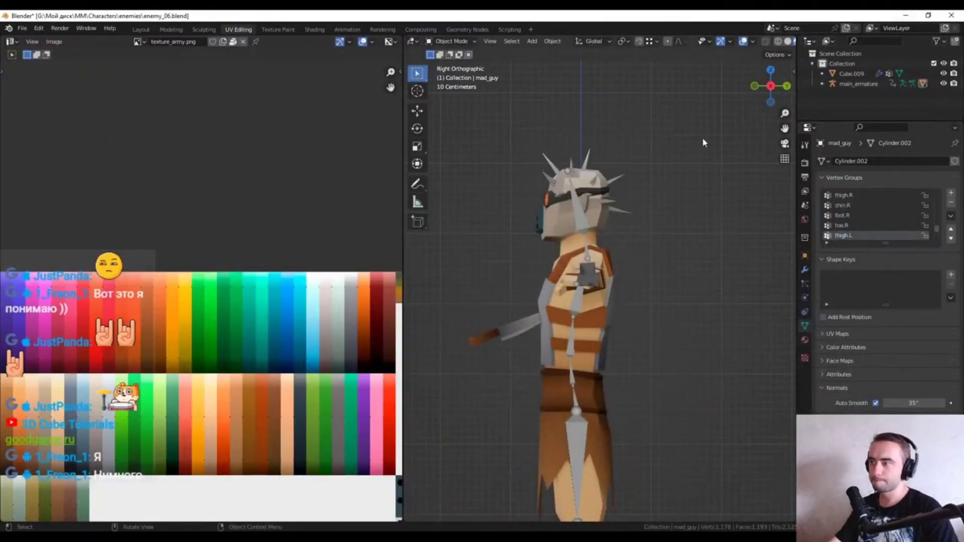
key("alt+Tab")
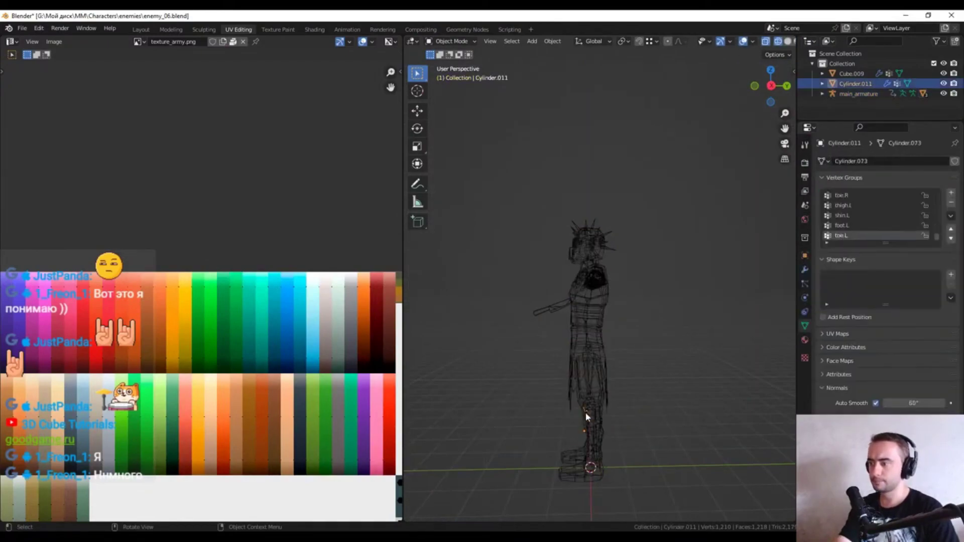
key("KP_3")
key("alt+g")
key("s")
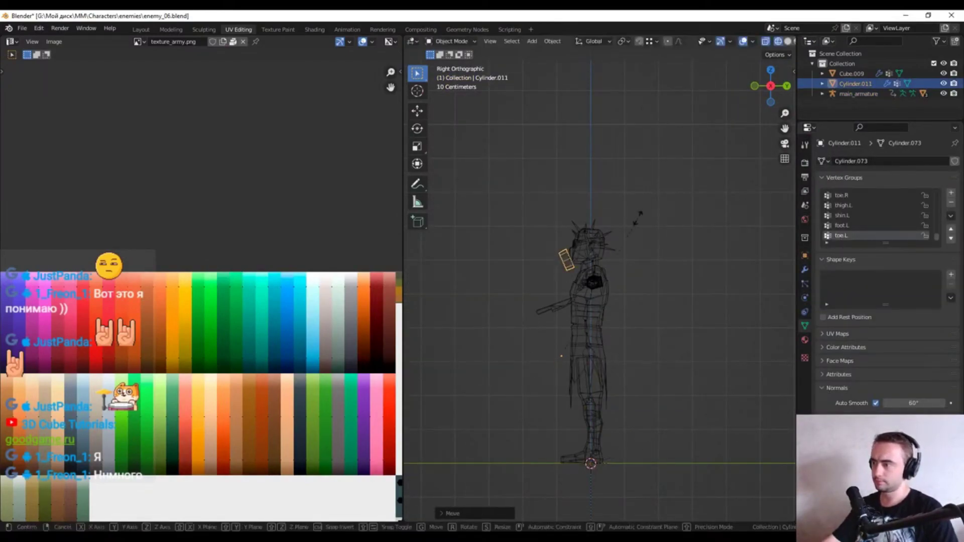
Rotate the filter geometry in Edit Mode to tilt it toward the mask
key("Tab")
key("r")
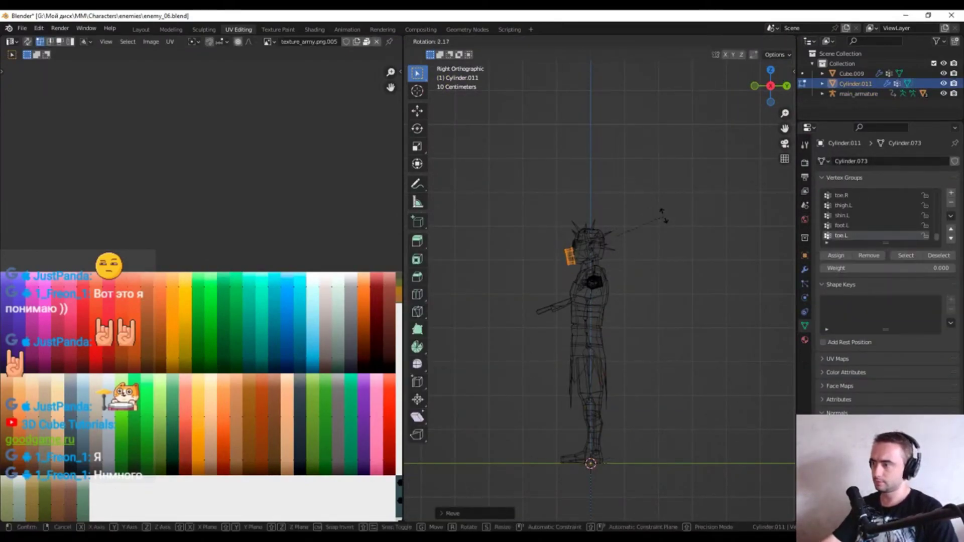
key("Escape")
middle_click_drag(663, 216, 723, 327)
scroll(723, 327, "up", 5)
key("alt+z")
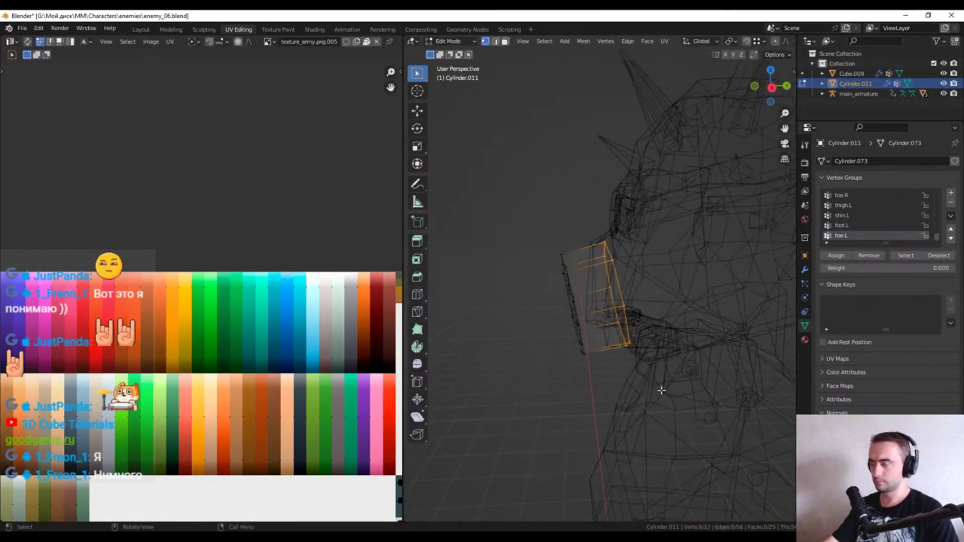
key("KP_3")
Move the filter faces onto mad_guy's face beside the mask
key("g")
left_click(677, 387)
key("alt+z")
mouse_move(678, 387)
middle_mouse_down()
mouse_move(690, 393)
mouse_move(507, 283)
mouse_move(527, 281)
middle_mouse_up()
Reopen the mad_guy body in Edit Mode and pick a vertex on the mask
key("Tab")
left_click(507, 283)
key("Tab")
left_click(531, 244)
Slide the mask vertex, then select all linked head geometry on mad_guy
key("1")
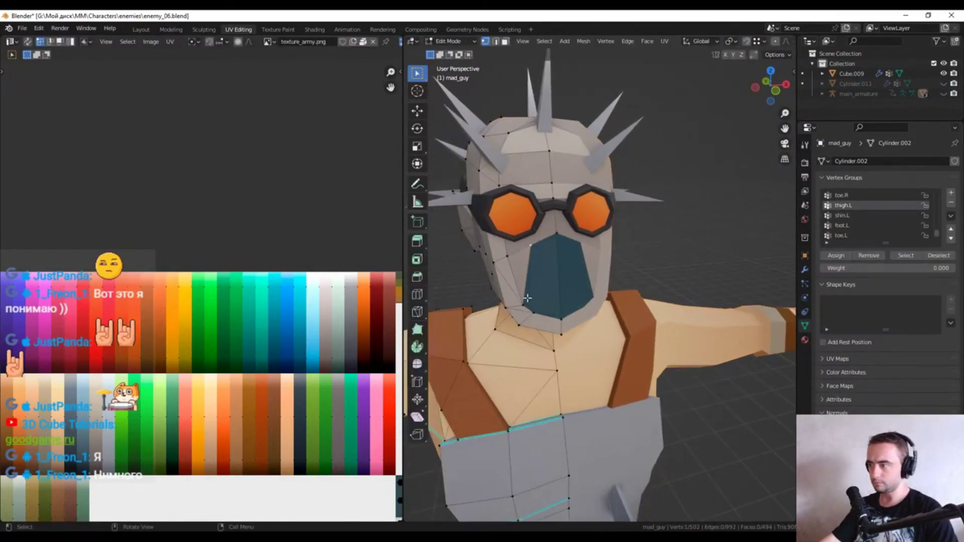
key("g")
key("g")
left_click(553, 280)
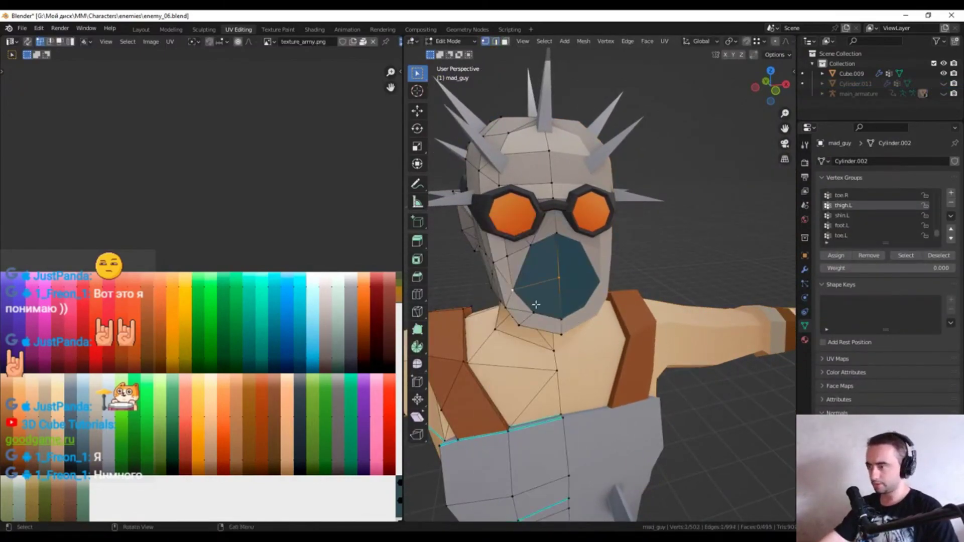
scroll(541, 310, "down", 4)
middle_click_drag(541, 309, 573, 262)
key("l")
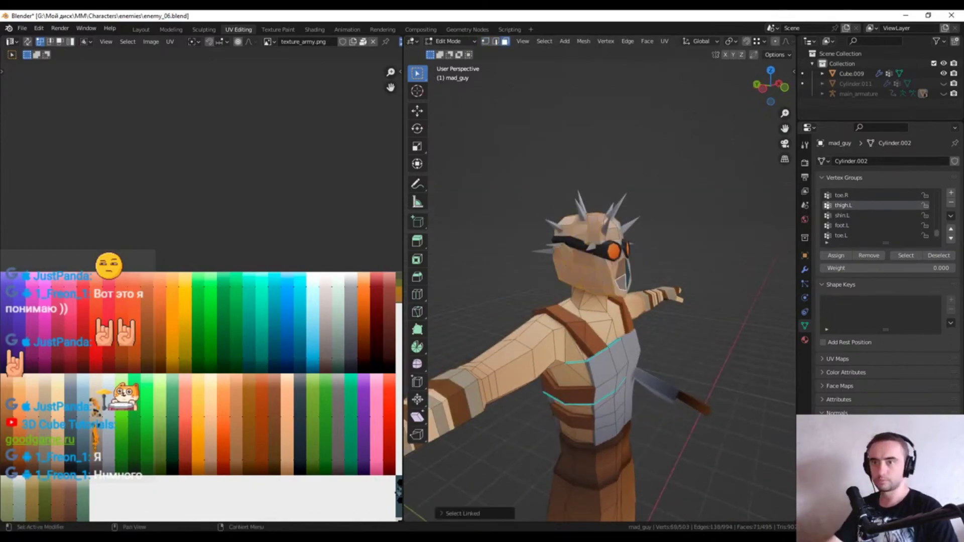
Project the head UVs from front view and fit them onto the palette's dark grey swatch
middle_click_drag(577, 311, 532, 306)
middle_click_drag(288, 349, 284, 323)
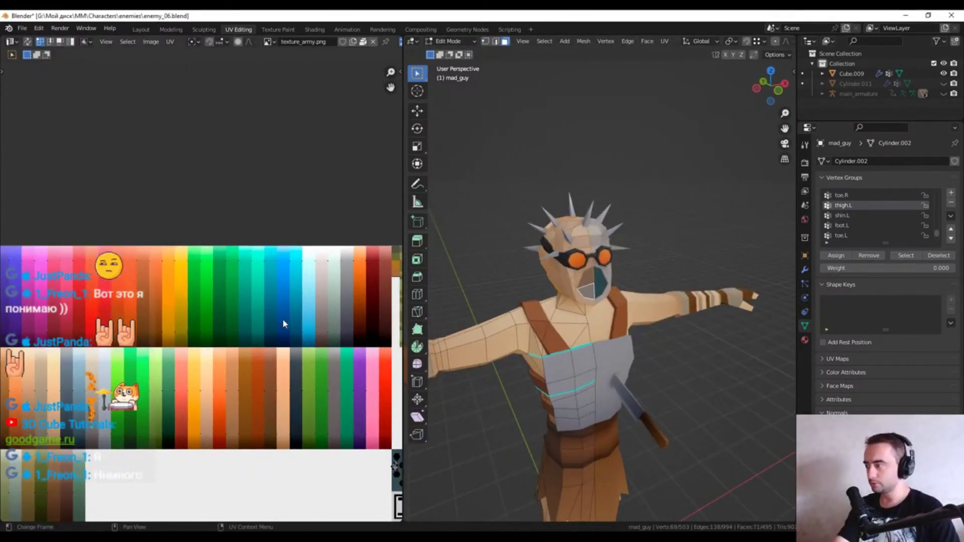
key("KP_1")
key("u")
left_click(630, 269)
scroll(271, 416, "down", 3)
key("s")
left_click(153, 364)
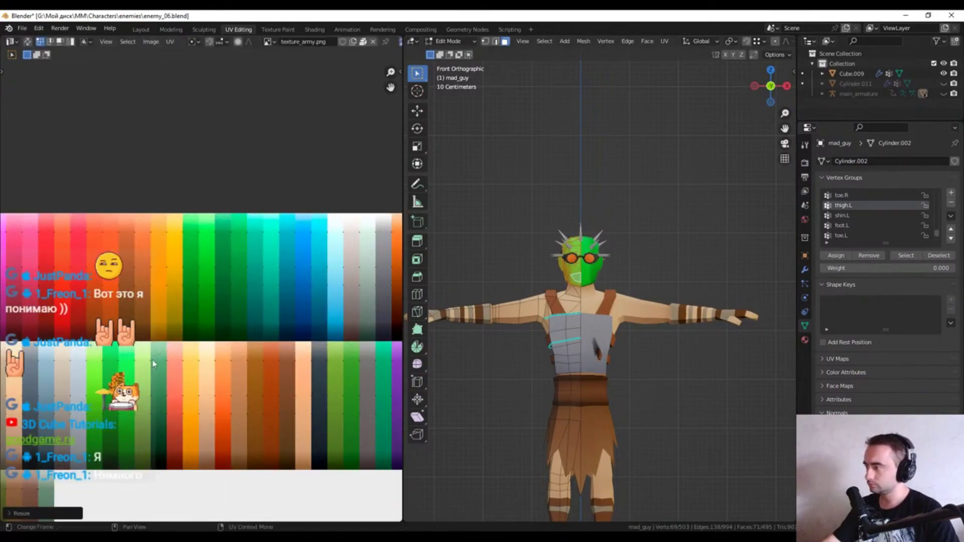
key("g")
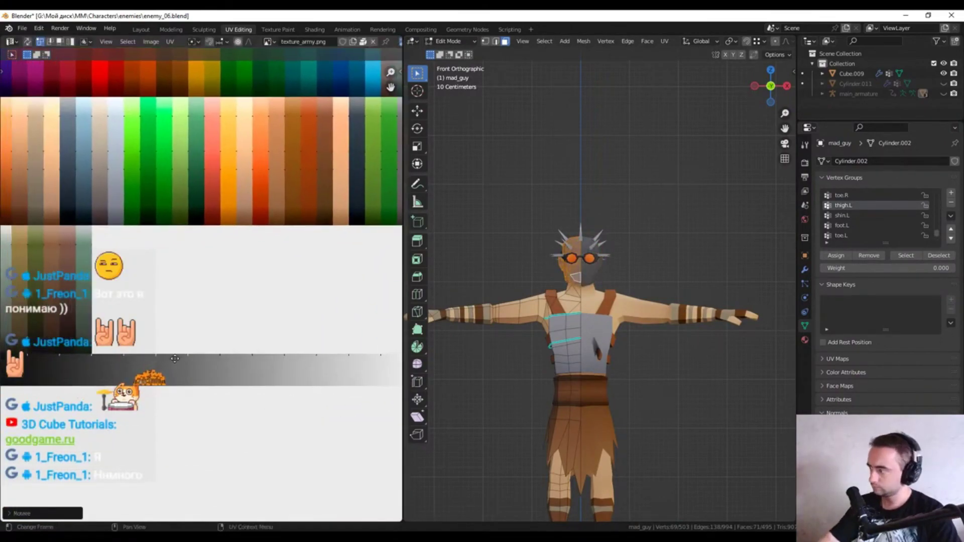
left_click(318, 357)
Frame the scientist_head.001 mask and open it in Edit Mode
key("Tab")
mouse_move(427, 241)
middle_mouse_down()
mouse_move(506, 199)
mouse_move(720, 176)
mouse_move(689, 219)
middle_mouse_up()
left_click(593, 221)
key("KP_Decimal")
key("Tab")
Select the goggle rim edge loop on scientist_head.001 in wireframe
scroll(623, 189, "up", 2)
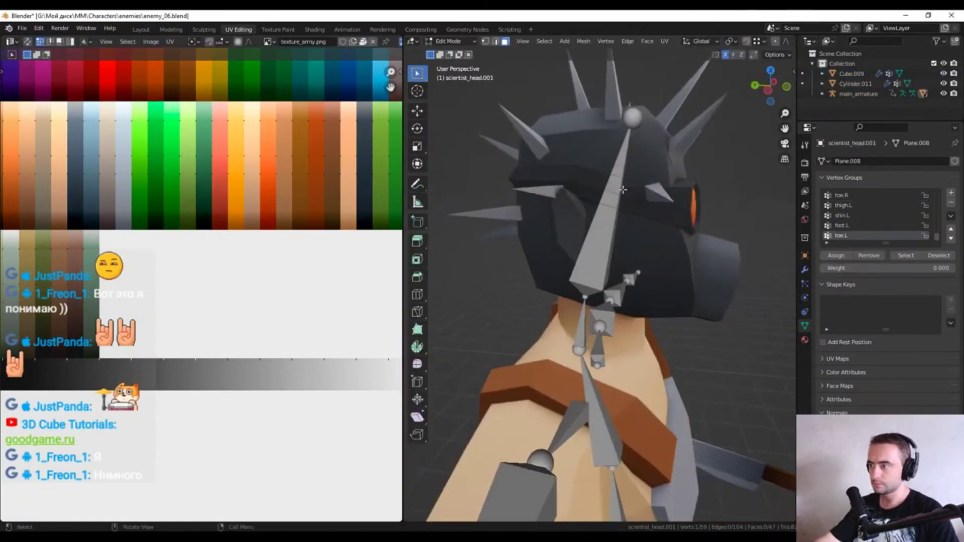
left_click(568, 176, "alt")
mouse_move(622, 190)
middle_mouse_down()
mouse_move(569, 176)
mouse_move(627, 241)
mouse_move(645, 281)
middle_mouse_up()
key("1")
scroll(653, 281, "up", 3)
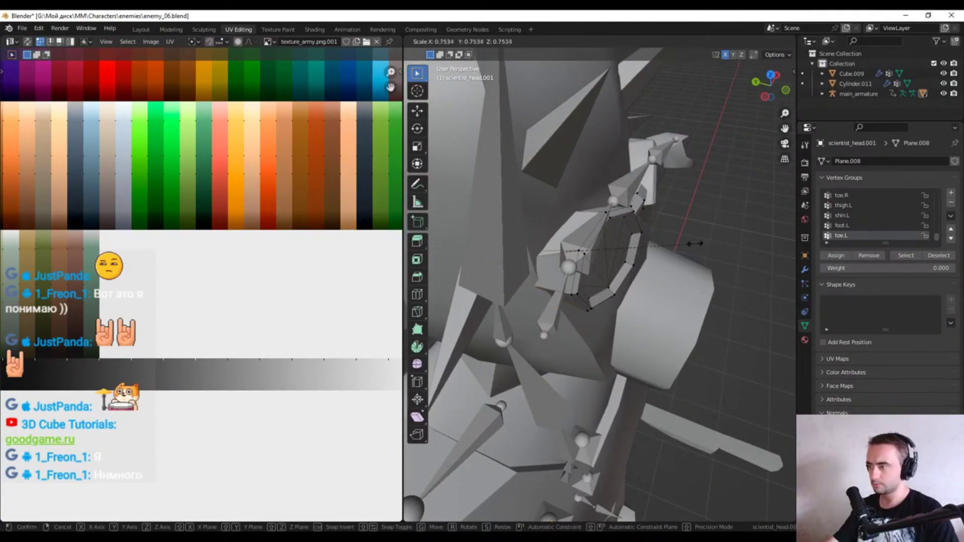
key("Tab")
scroll(643, 281, "down", 5)
key("z")
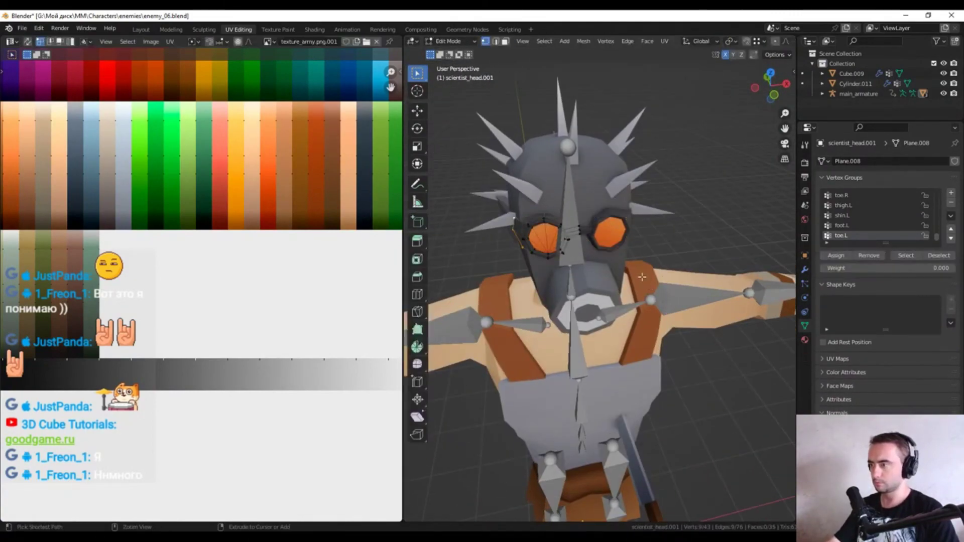
key("Tab")
Resize and reposition the goggle rim loop, then return to Object Mode
key("s")
left_click(703, 250)
key("z")
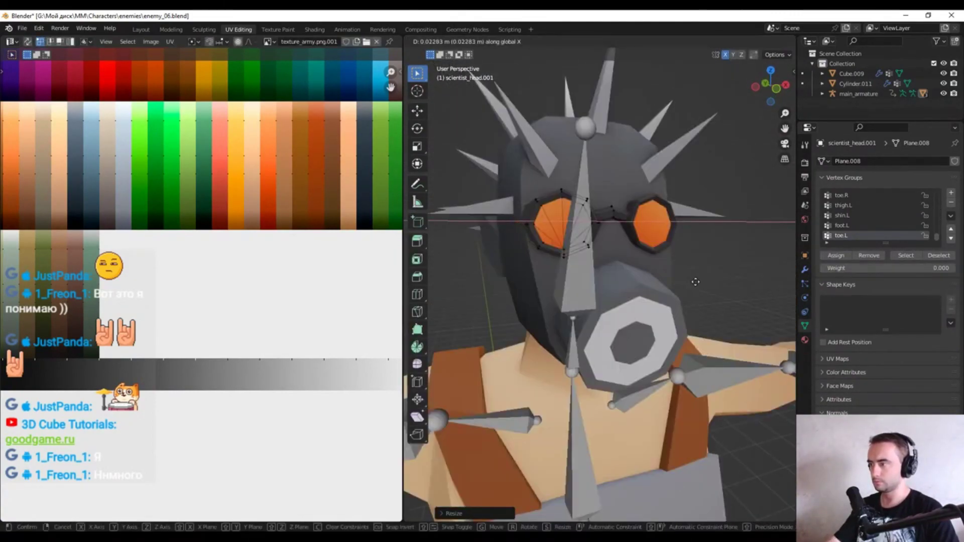
left_click(696, 282)
key("Tab")
scroll(696, 282, "down", 4)
scroll(667, 271, "down", 2)
scroll(652, 264, "up", 3)
scroll(643, 258, "up", 4)
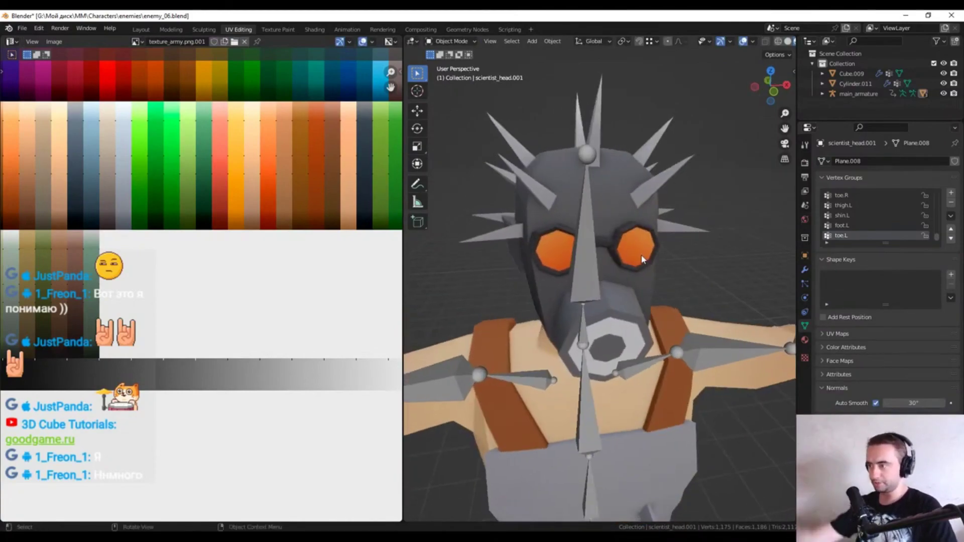
Box-select the left goggle lens in front ortho see-through view and scale it
key("Tab")
scroll(591, 210, "up", 2)
key("KP_1")
key("alt+z")
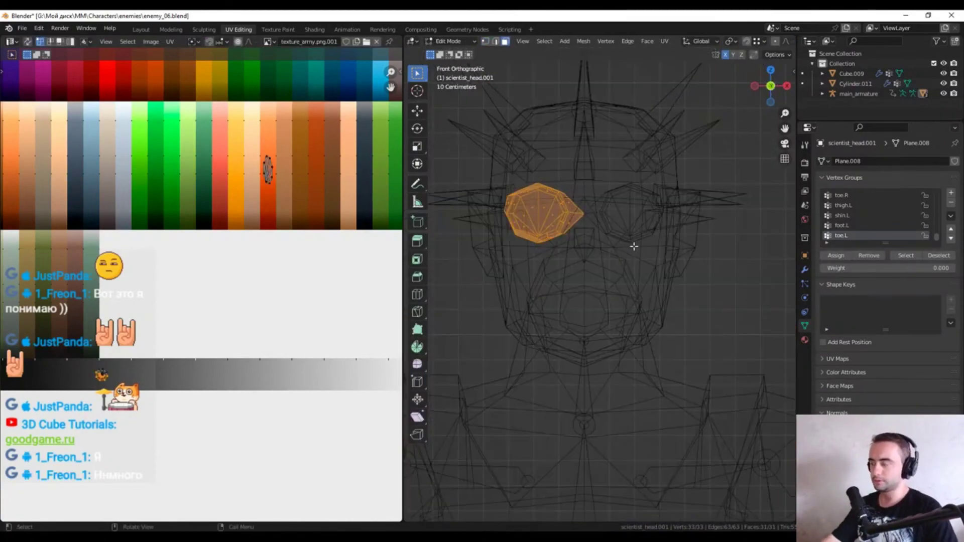
left_click_drag(491, 163, 581, 254)
key("alt+z")
key("s")
left_click(695, 279)
middle_click_drag(695, 279, 643, 288)
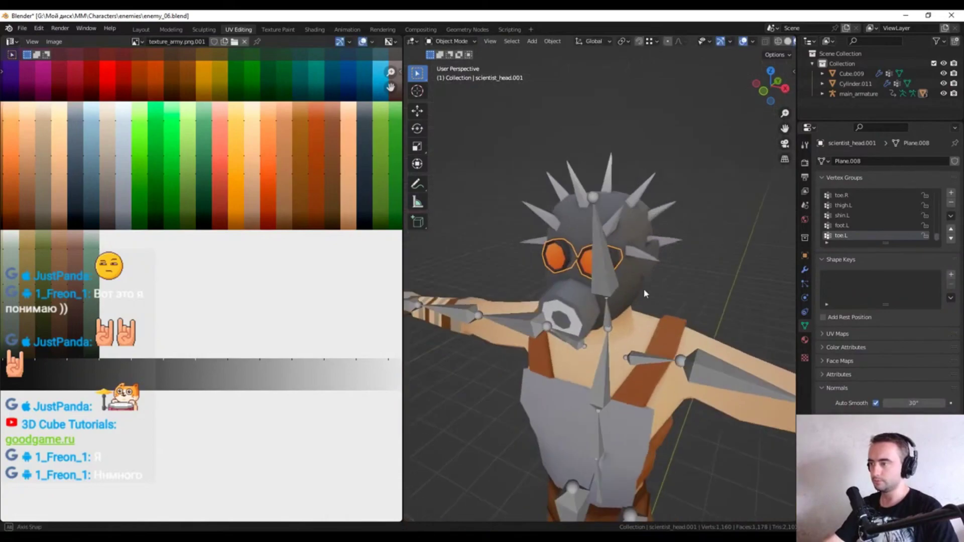
scroll(643, 288, "down", 3)
scroll(662, 277, "up", 4)
Widen the lens horizontally and check the orange eyepieces in material preview
key("KP_1")
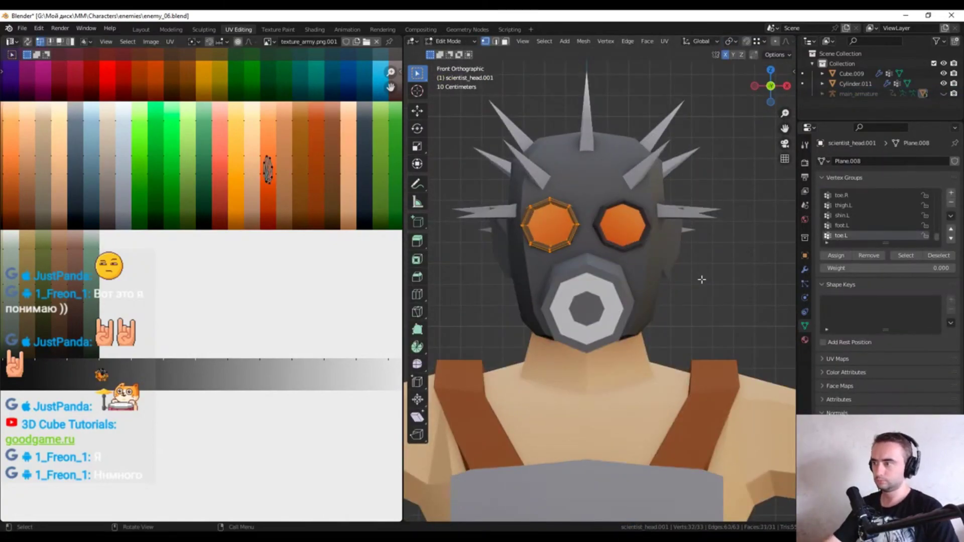
key("s")
mouse_move(685, 256)
middle_mouse_down()
mouse_move(698, 281)
mouse_move(723, 278)
middle_mouse_up()
scroll(698, 282, "down", 3)
key("z")
left_click(582, 316)
key("Tab")
middle_click_drag(581, 316, 679, 233)
scroll(680, 232, "down", 3)
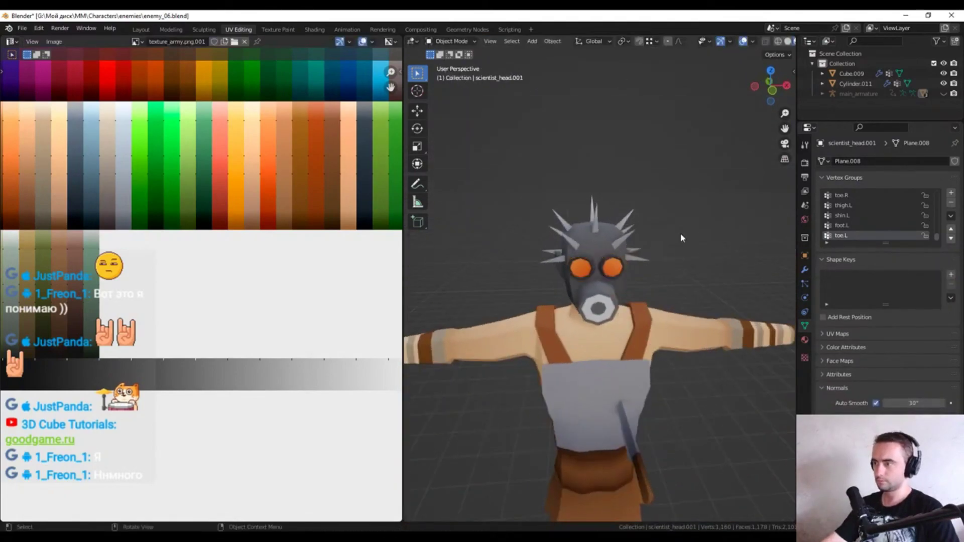
scroll(639, 232, "down", 2)
scroll(586, 299, "up", 2)
Shrink the Cylinder.011 filter and move it into place from the right side view
left_click(586, 300)
key("KP_3")
scroll(586, 299, "up", 3)
key("Tab")
key("shift+z")
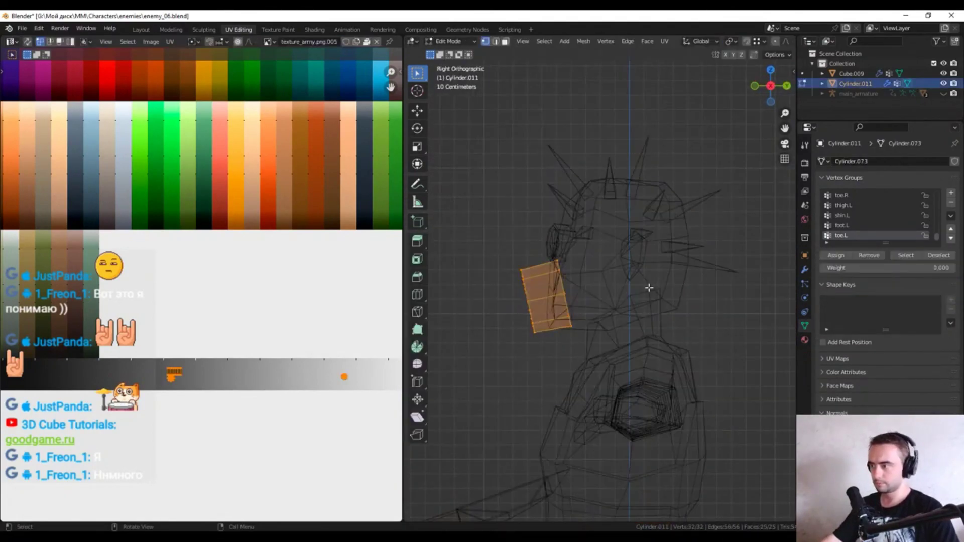
key("s")
left_click(694, 275)
key("z")
left_click(667, 325)
key("g")
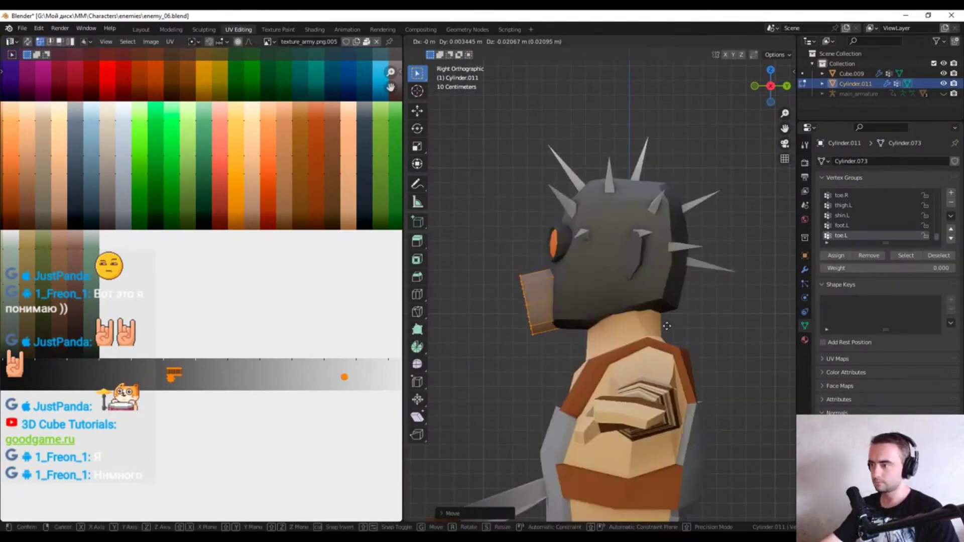
left_click(665, 327)
middle_click_drag(665, 327, 653, 281)
Move mad_guy's face faces along Y beside the filter, ending in Object Mode
key("Tab")
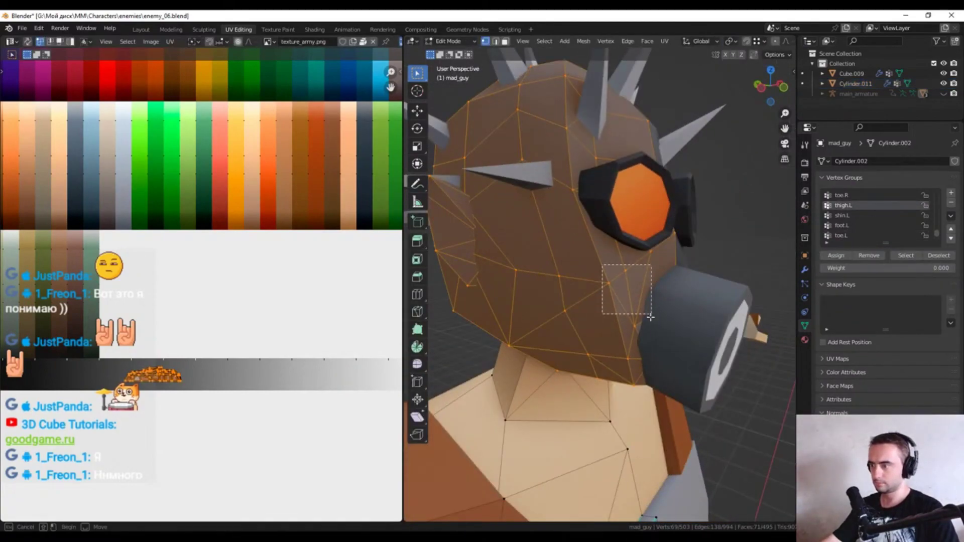
key("alt+a")
left_click(632, 281)
key("g")
key("y")
left_click(685, 285)
key("Tab")
middle_click_drag(749, 222, 636, 220)
scroll(637, 220, "down", 5)
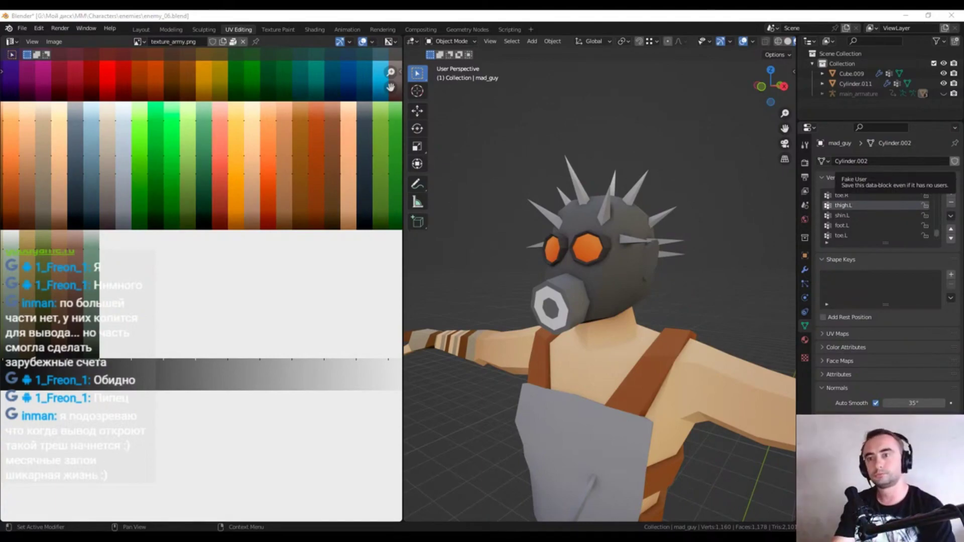
Select all vertices of the Cylinder.011 filter in Edit Mode with X-ray on
left_click(583, 302)
mouse_move(607, 303)
middle_mouse_down()
mouse_move(666, 321)
mouse_move(596, 290)
middle_mouse_up()
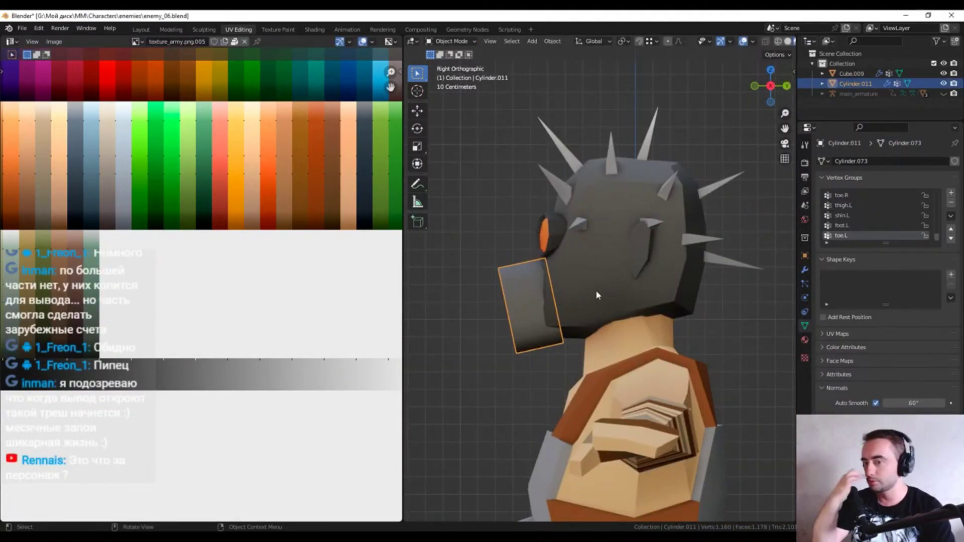
key("Tab")
left_click(552, 296, "alt")
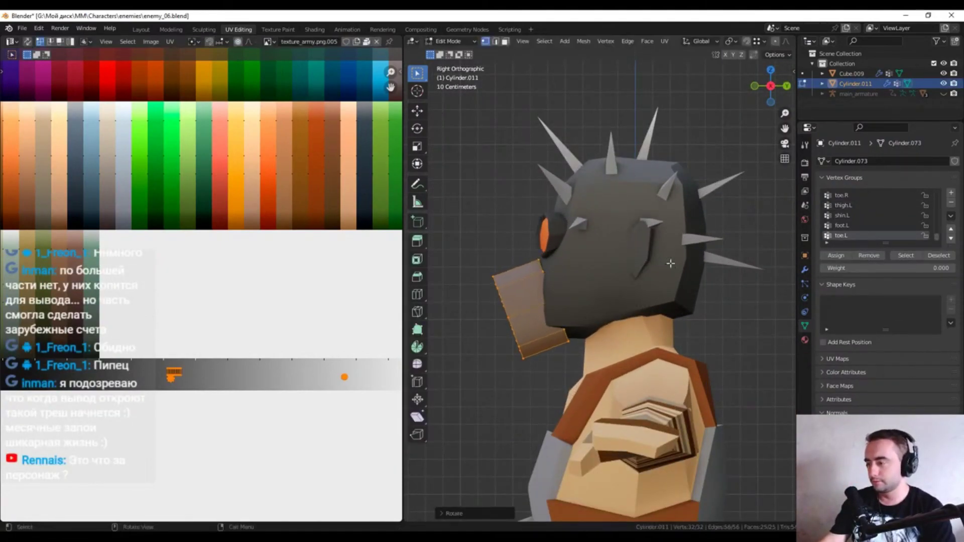
key("shift+z")
key("a")
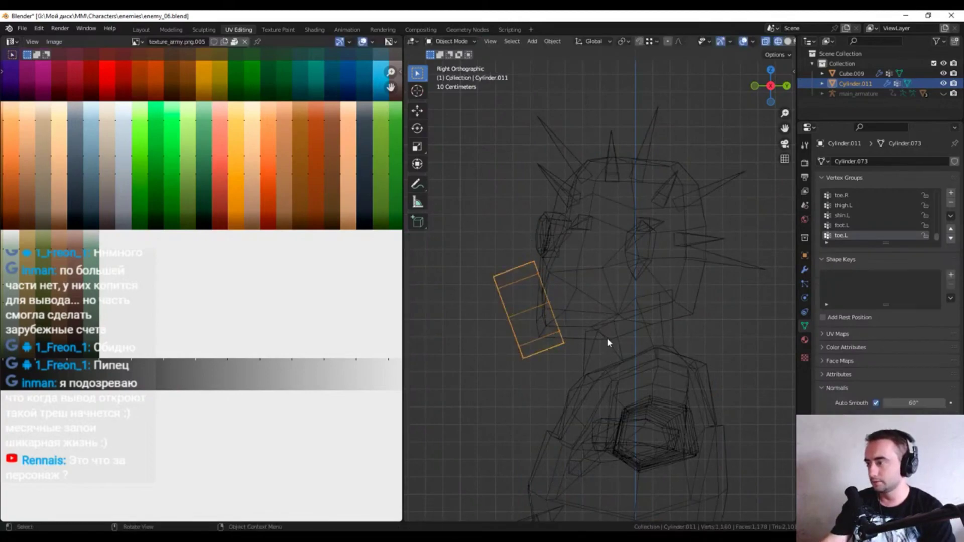
Move the filter toward the mask and shrink it
key("g")
left_click(598, 335)
key("shift+z")
mouse_move(597, 335)
middle_mouse_down()
mouse_move(711, 300)
mouse_move(688, 281)
middle_mouse_up()
scroll(670, 296, "down", 5)
scroll(671, 296, "up", 5)
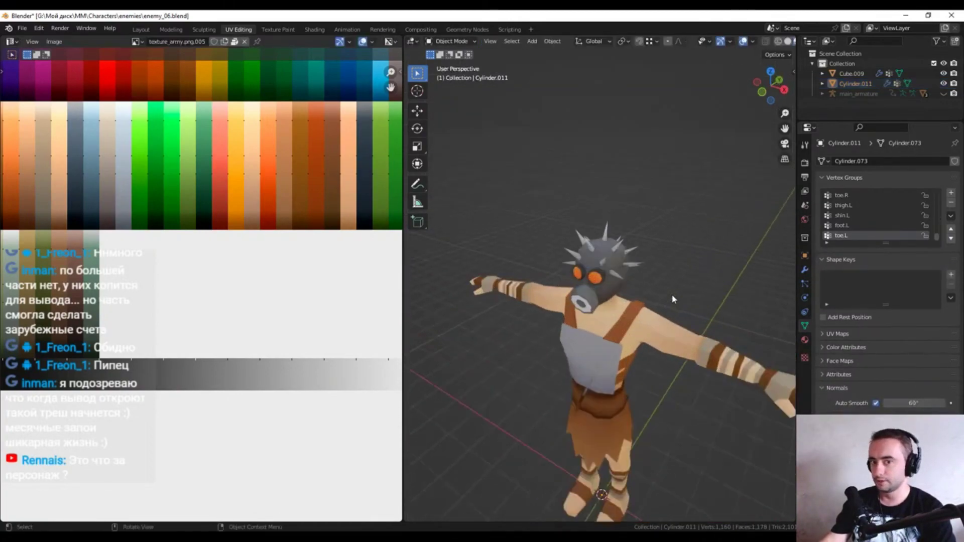
key("s")
left_click(687, 298)
From the side view, reposition and rescale the filter against the front of the mask
key("KP_3")
scroll(653, 326, "up", 4)
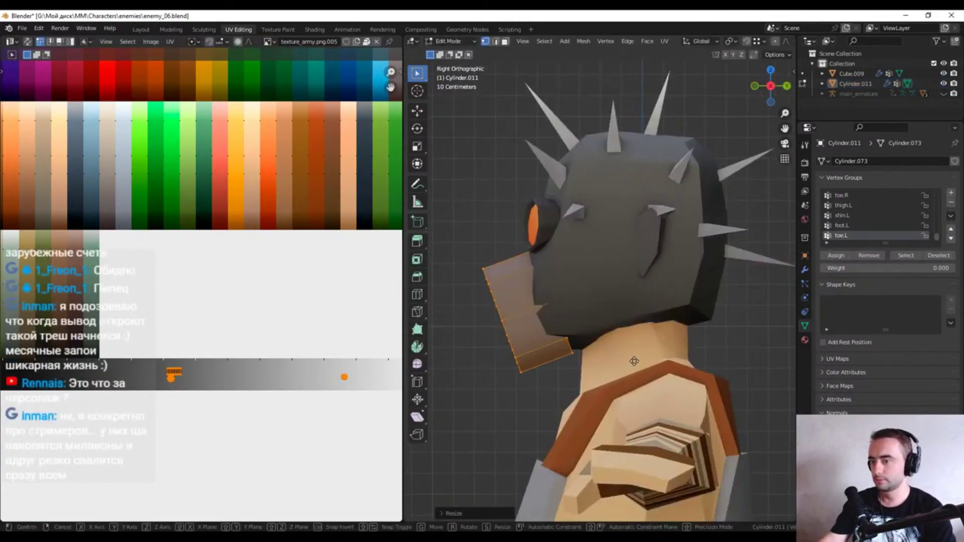
key("g")
left_click(625, 365)
key("shift+z")
key("s")
left_click(648, 337)
key("shift+z")
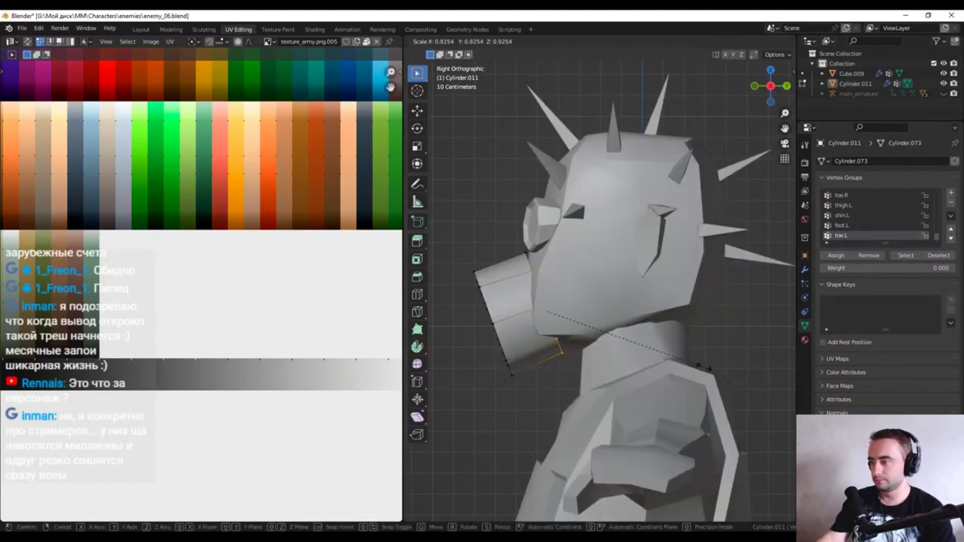
key("shift+z")
Try a loop cut on the filter from the side view, then leave Edit Mode
key("shift+z")
key("z")
scroll(660, 325, "down", 5)
scroll(660, 325, "up", 5)
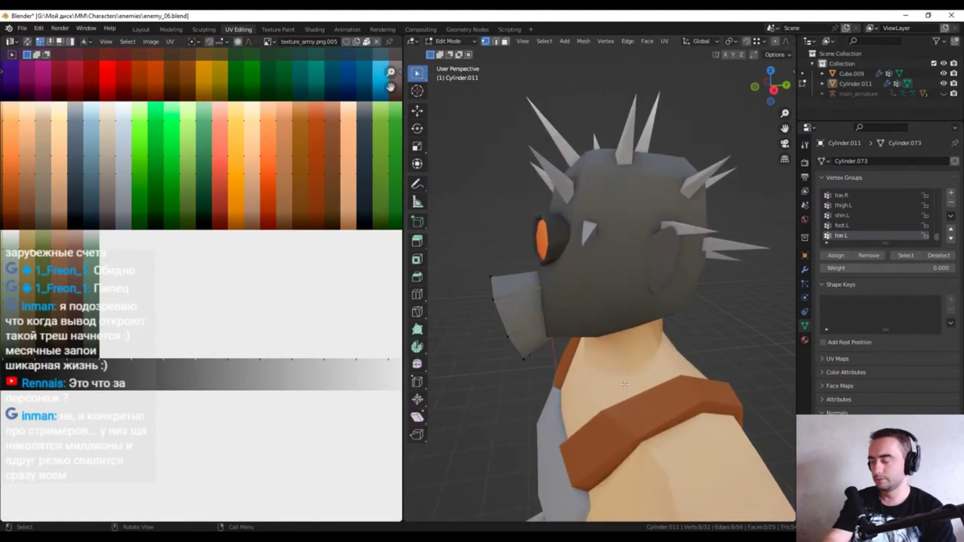
key("KP_3")
key("ctrl+r")
key("Escape")
key("Tab")
key("shift+z")
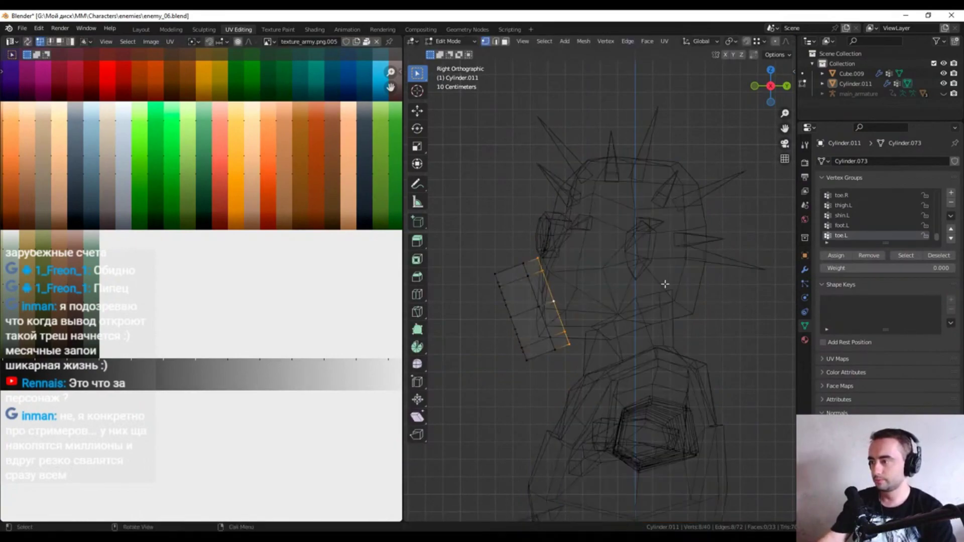
key("shift+z")
Briefly re-check the filter mesh in Edit Mode, then view the whole character from the front
scroll(560, 351, "down", 5)
middle_click_drag(561, 352, 615, 327)
key("Tab")
scroll(614, 327, "up", 3)
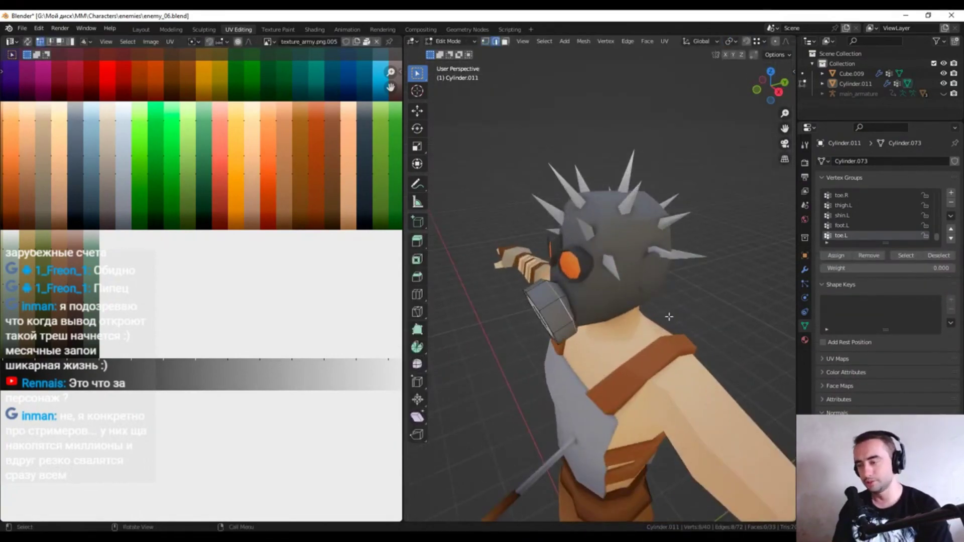
right_click(598, 430)
left_click(609, 430)
key("Tab")
scroll(609, 430, "down", 4)
middle_click_drag(609, 430, 595, 402)
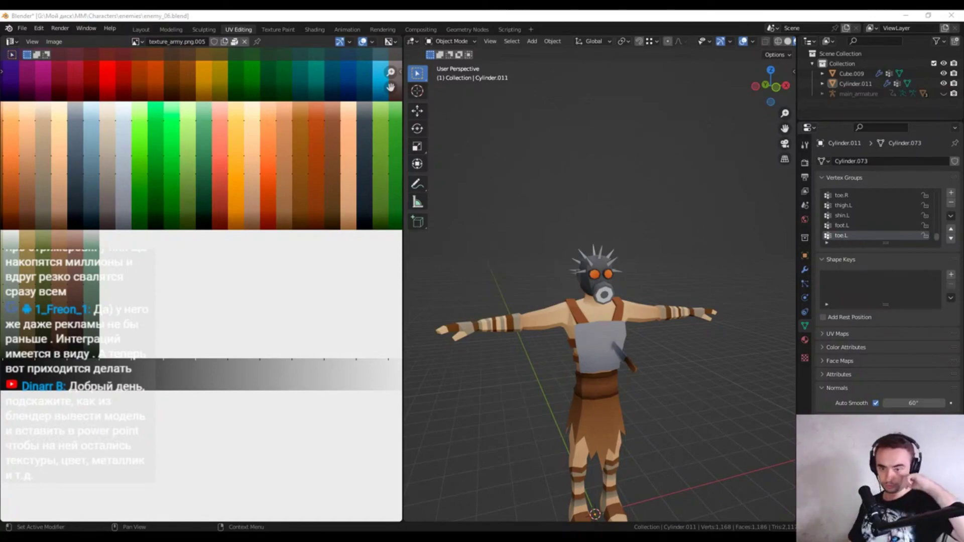
In the Layout workspace, add a Sun light and raise it along Z
middle_click_drag(619, 241, 604, 234)
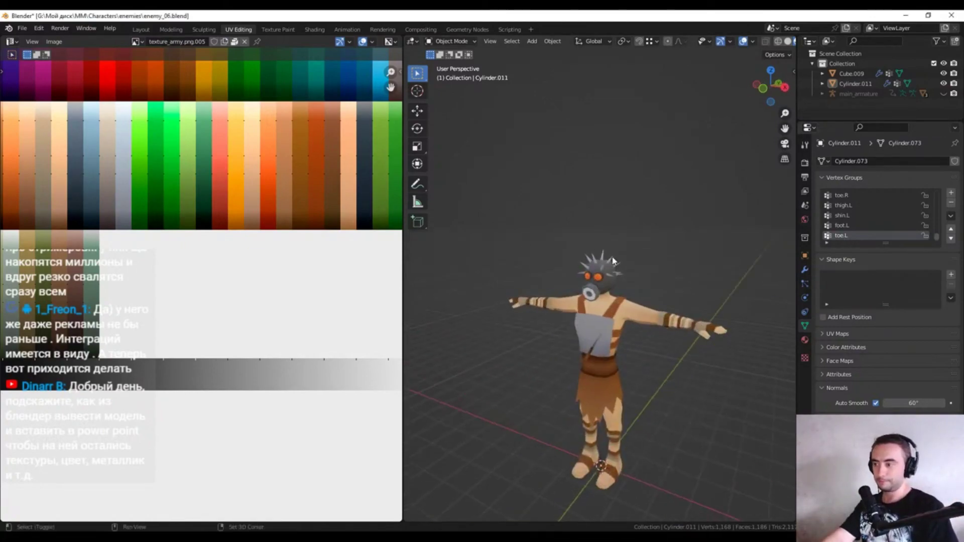
left_click(146, 32)
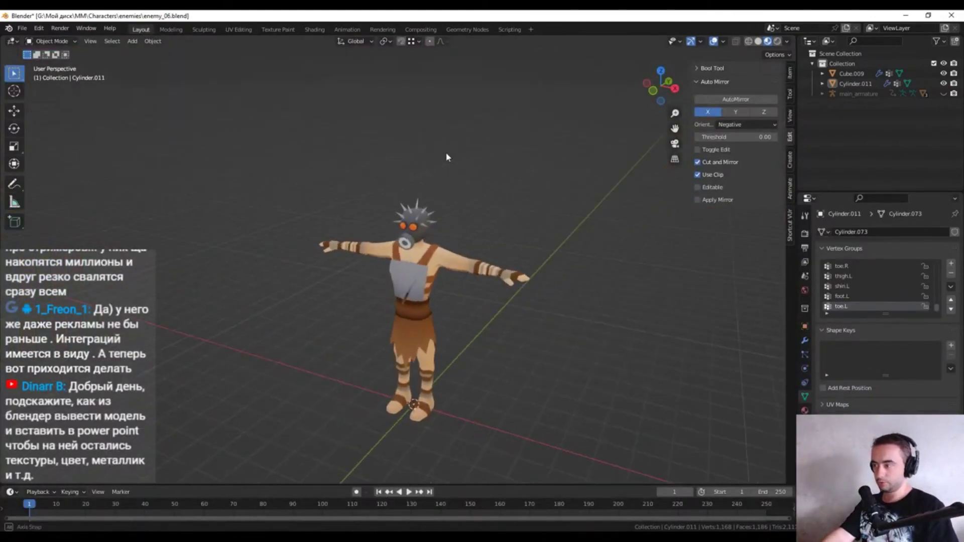
left_click(804, 234)
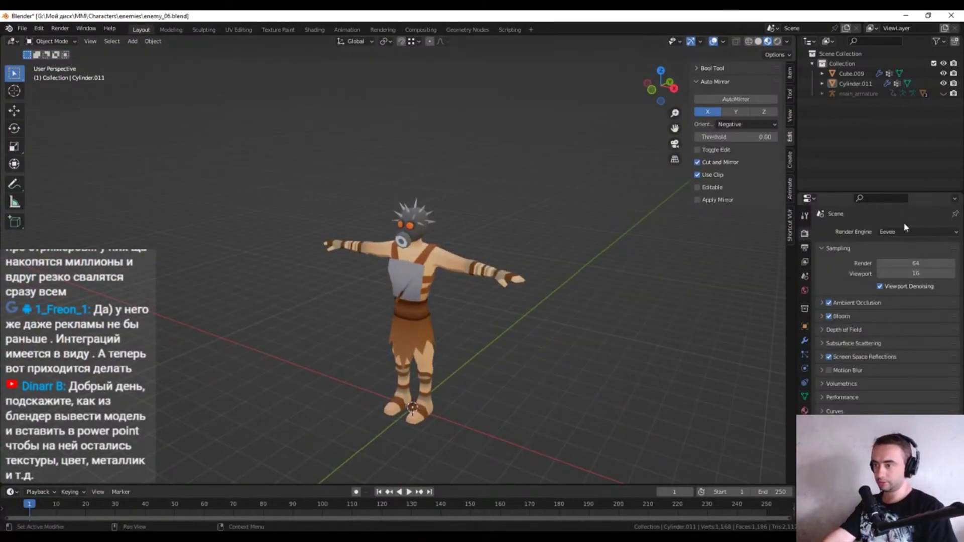
key("shift+a")
left_click(565, 397)
key("g")
key("z")
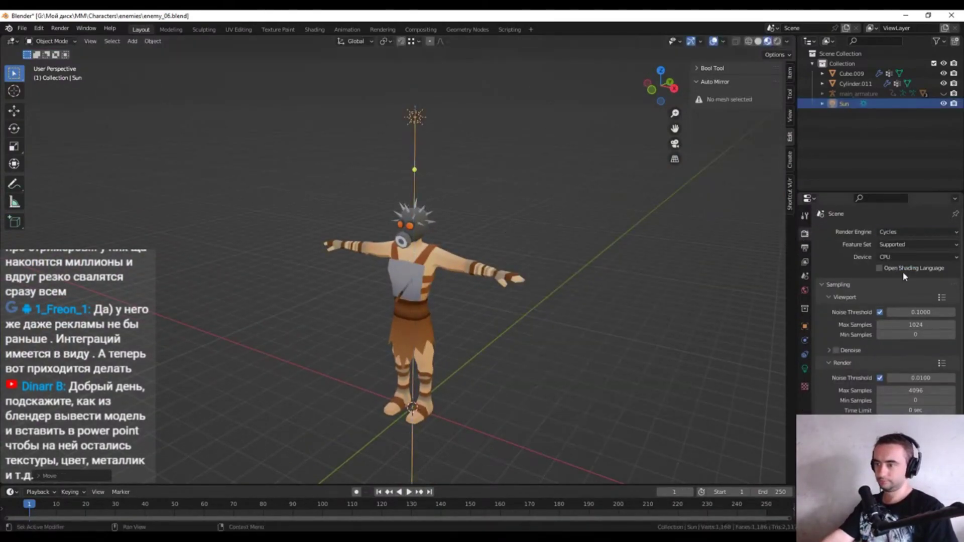
Set the render engine to Cycles on GPU Compute, preview rendered, and rotate the Sun
left_click(918, 256)
left_click(904, 268)
left_click(777, 41)
key("r")
key("z")
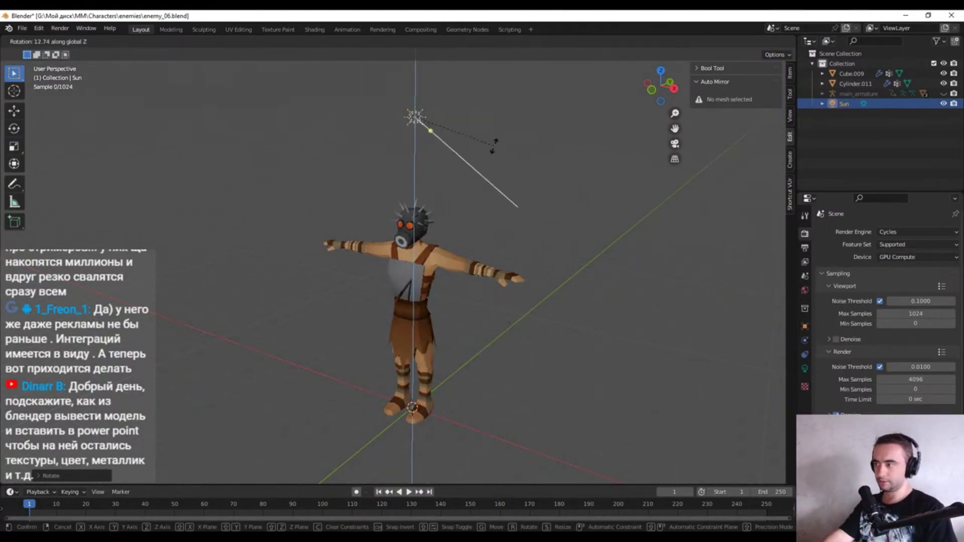
left_click(511, 156)
Delete the Sun light and check the File menu's export formats
scroll(848, 356, "down", 3)
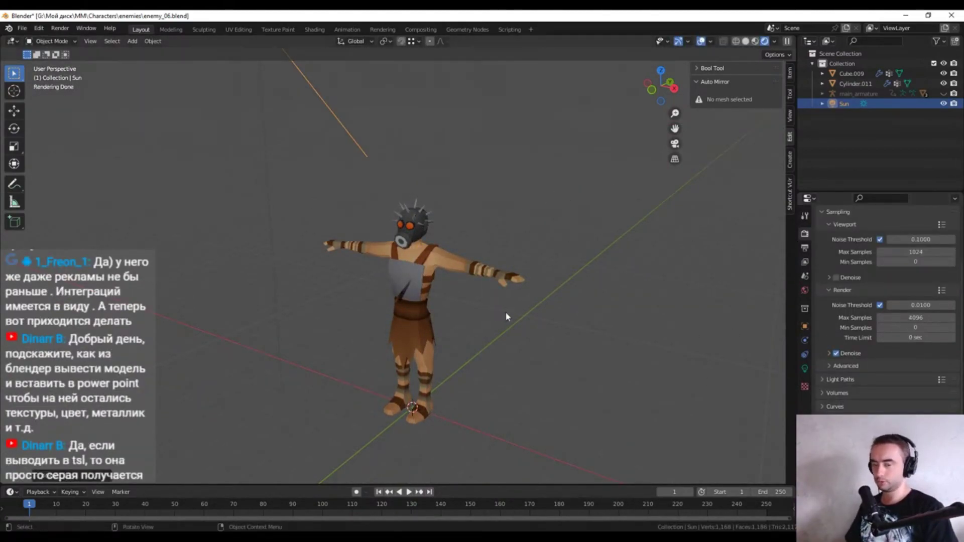
middle_click_drag(507, 312, 576, 250)
key("Delete")
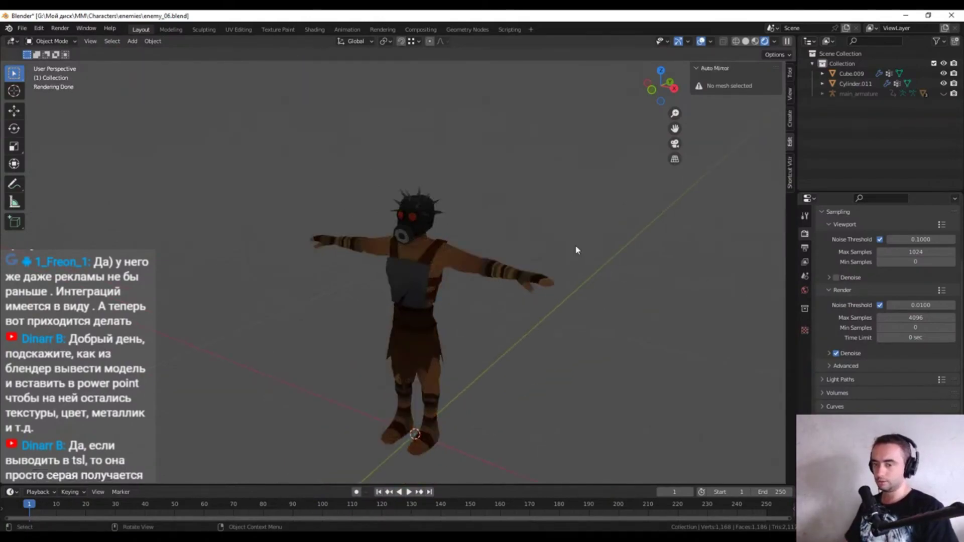
left_click(22, 29)
mouse_move(37, 173)
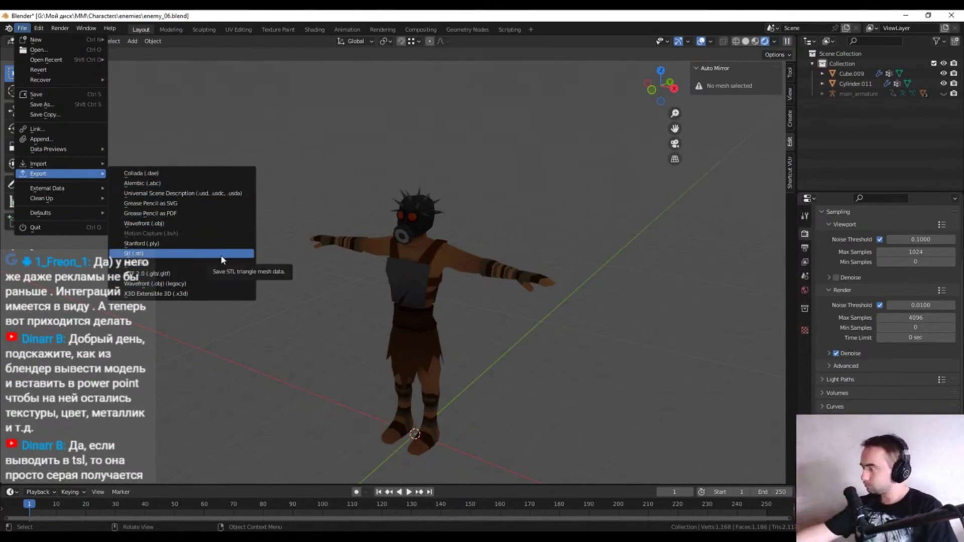
Switch back to Material Preview shading and briefly inspect the body mesh in Edit Mode
key("z")
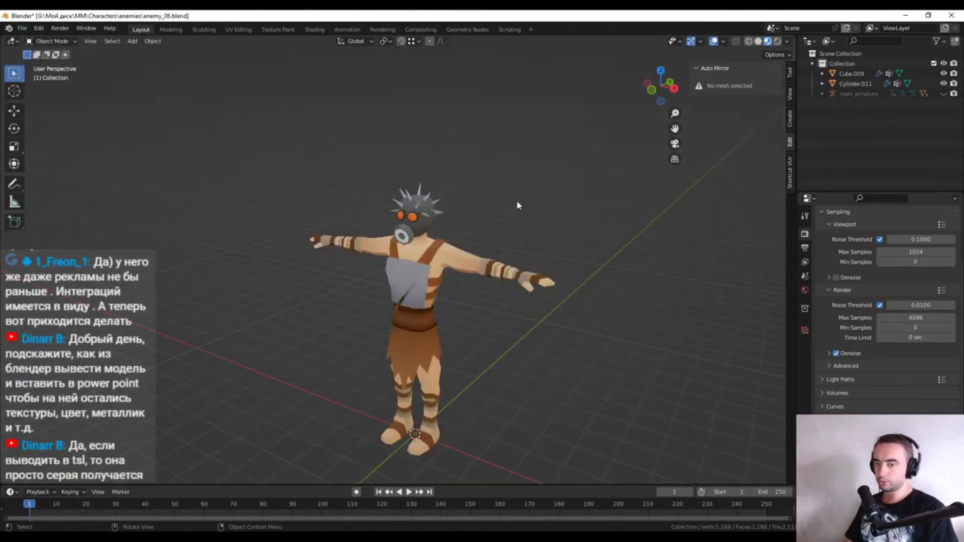
left_click(411, 221)
key("Tab")
middle_click_drag(412, 221, 271, 230)
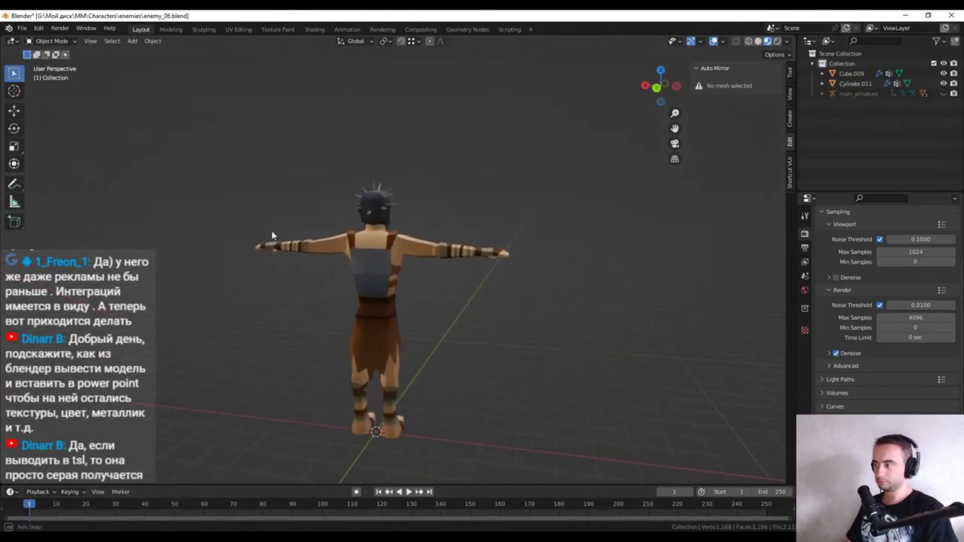
scroll(299, 258, "up", 5)
key("Tab")
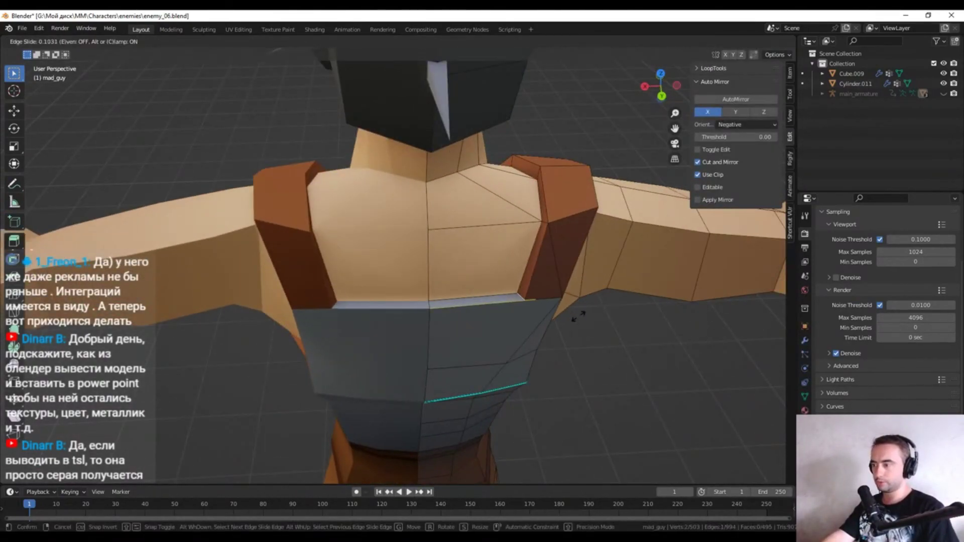
scroll(574, 315, "down", 5)
scroll(572, 308, "down", 4)
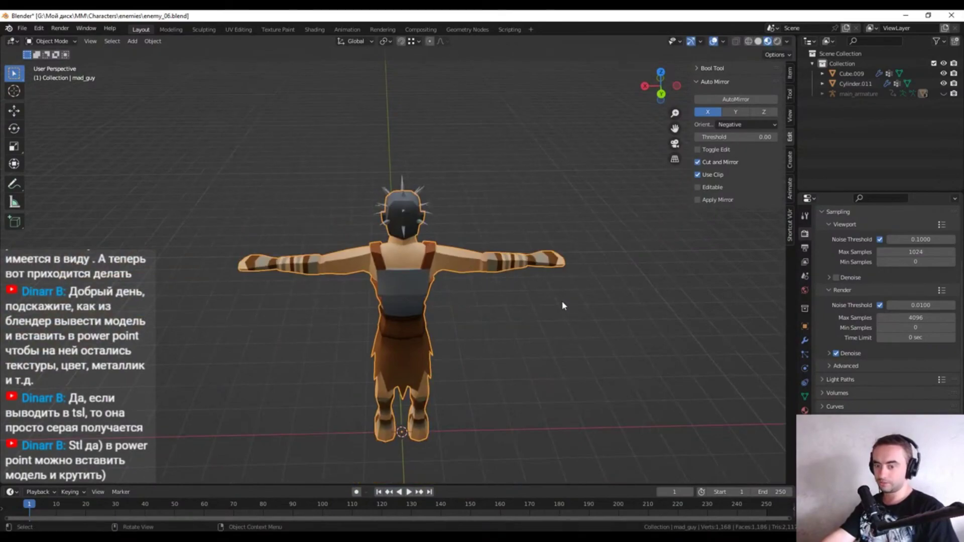
scroll(563, 306, "up", 3)
Inspect the body mesh's torso topology in Edit Mode from several angles
key("Tab")
scroll(563, 306, "up", 4)
mouse_move(560, 316)
middle_mouse_down()
mouse_move(557, 332)
mouse_move(377, 215)
middle_mouse_up()
scroll(575, 323, "up", 3)
scroll(574, 323, "down", 3)
mouse_move(574, 323)
middle_mouse_down()
mouse_move(307, 311)
mouse_move(507, 381)
middle_mouse_up()
key("Tab")
scroll(596, 380, "up", 3)
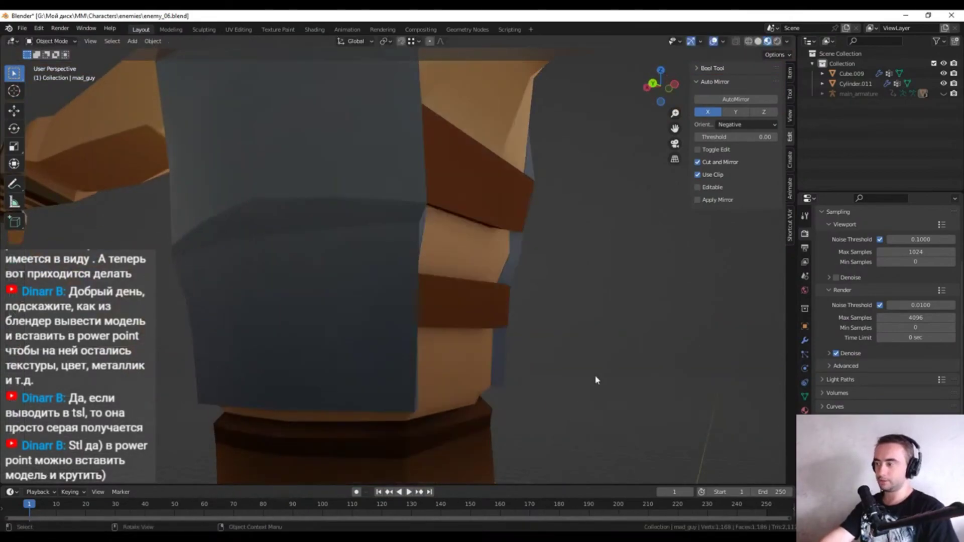
scroll(596, 380, "down", 5)
scroll(603, 387, "up", 2)
Select the whole character, review the File export options, and view the chest from the front
left_click(22, 28)
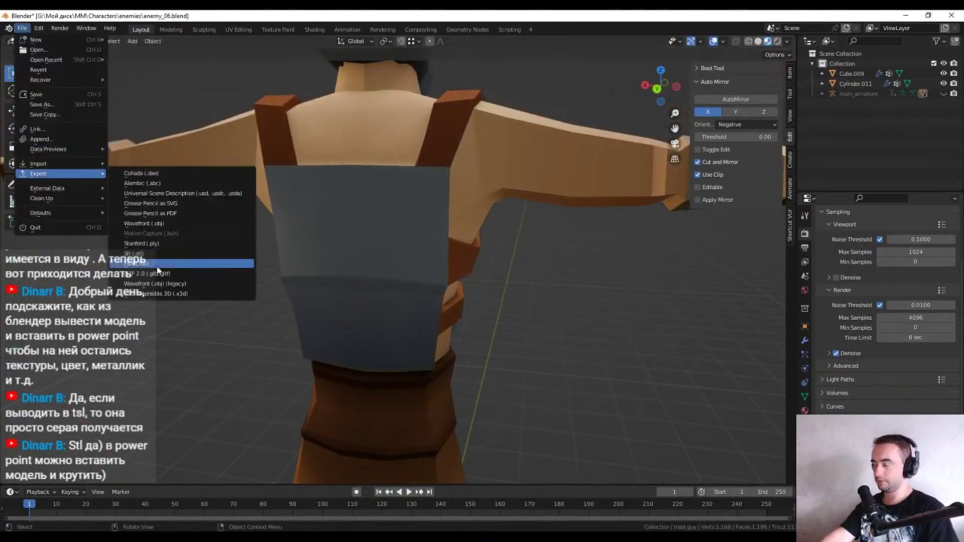
left_click(301, 225)
left_click(22, 28)
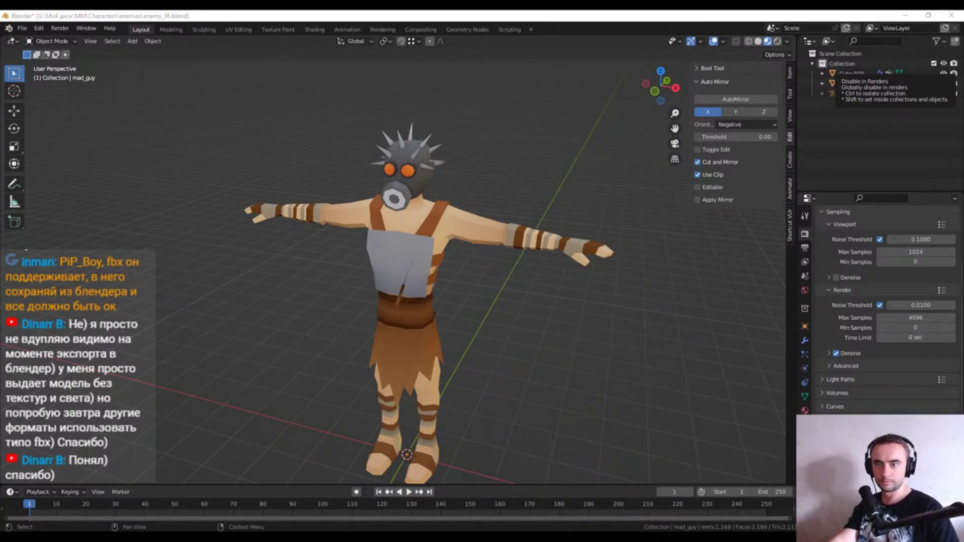
scroll(434, 326, "up", 2)
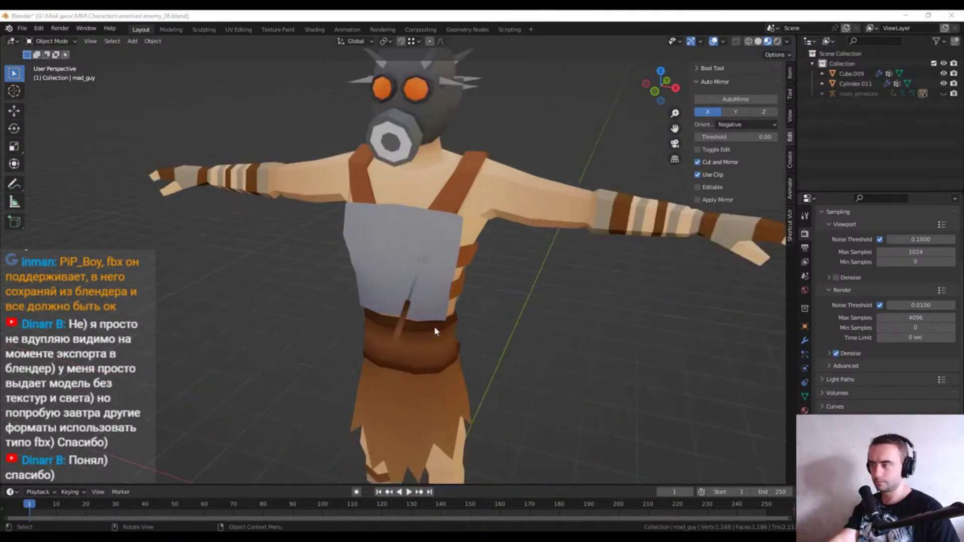
middle_click_drag(433, 327, 453, 350)
scroll(561, 322, "down", 5)
key("KP_1")
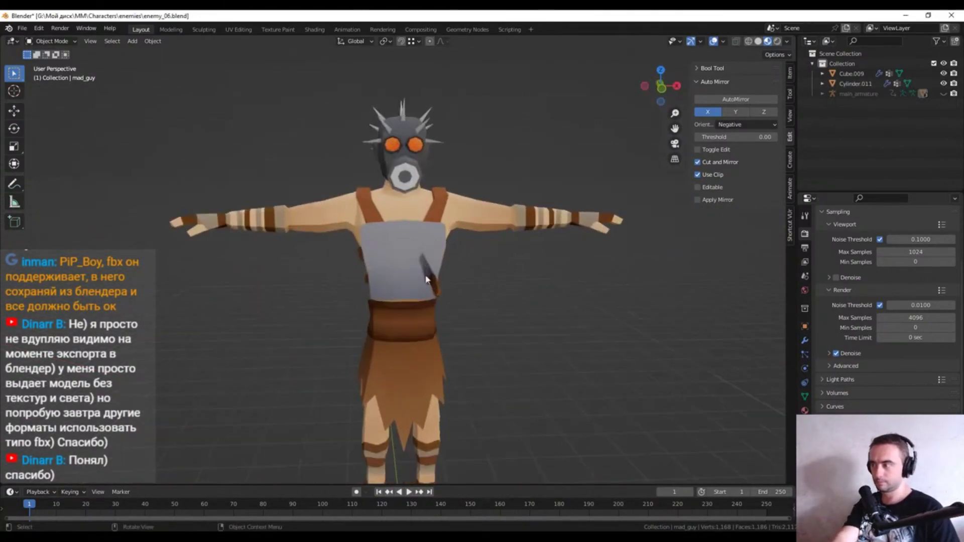
scroll(527, 222, "up", 4)
Enter Edit Mode on the body, cycle shading modes, and view the character from behind
key("Tab")
key("z")
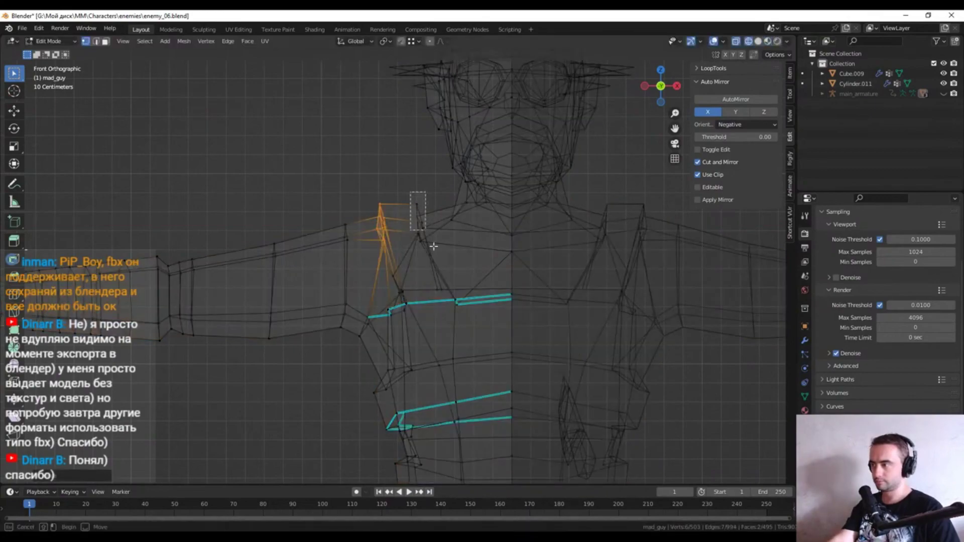
key("z")
key("z")
key("z")
key("z")
key("Escape")
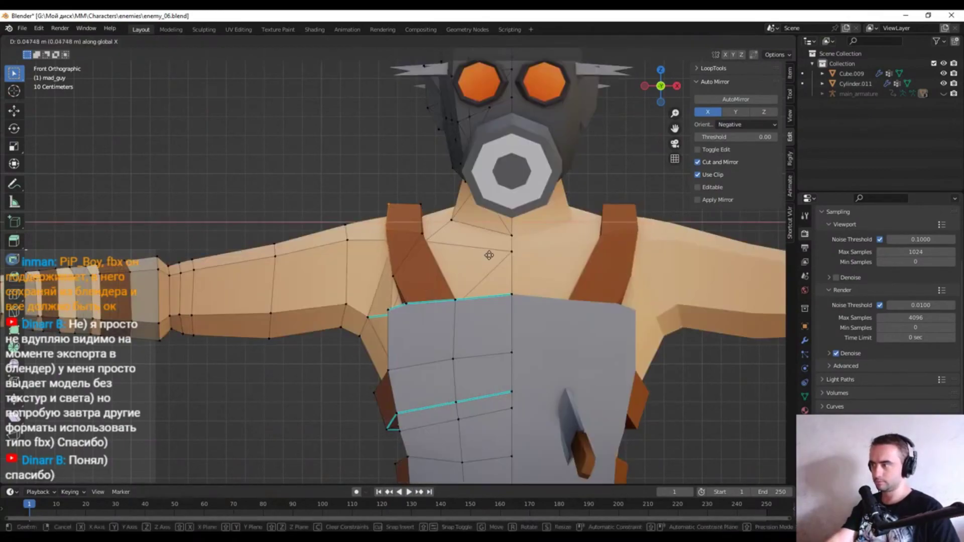
key("Tab")
scroll(400, 250, "down", 4)
middle_click_drag(401, 250, 406, 323)
Re-inspect the body mesh in Edit Mode, then orbit to a three-quarter view
key("Tab")
scroll(391, 326, "up", 2)
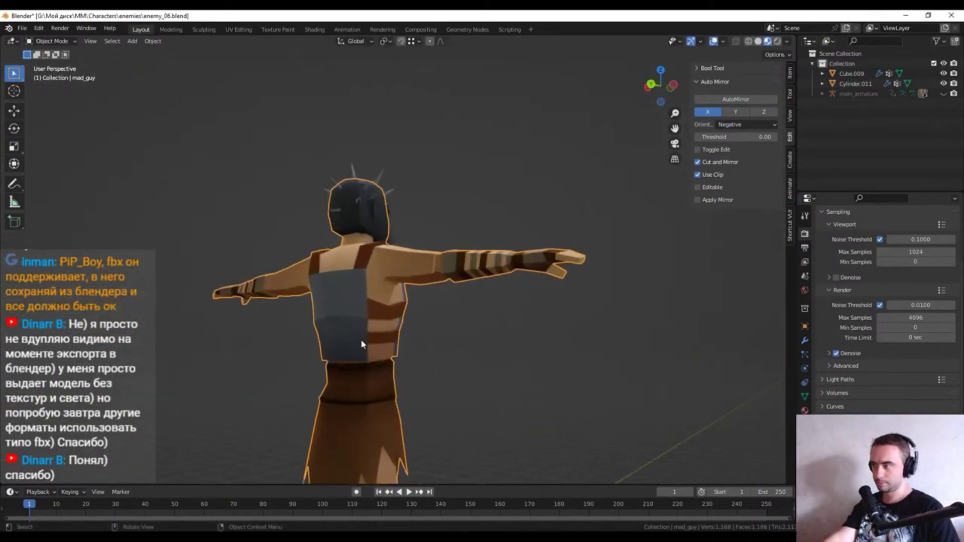
scroll(361, 329, "up", 3)
scroll(336, 332, "up", 3)
scroll(327, 333, "down", 2)
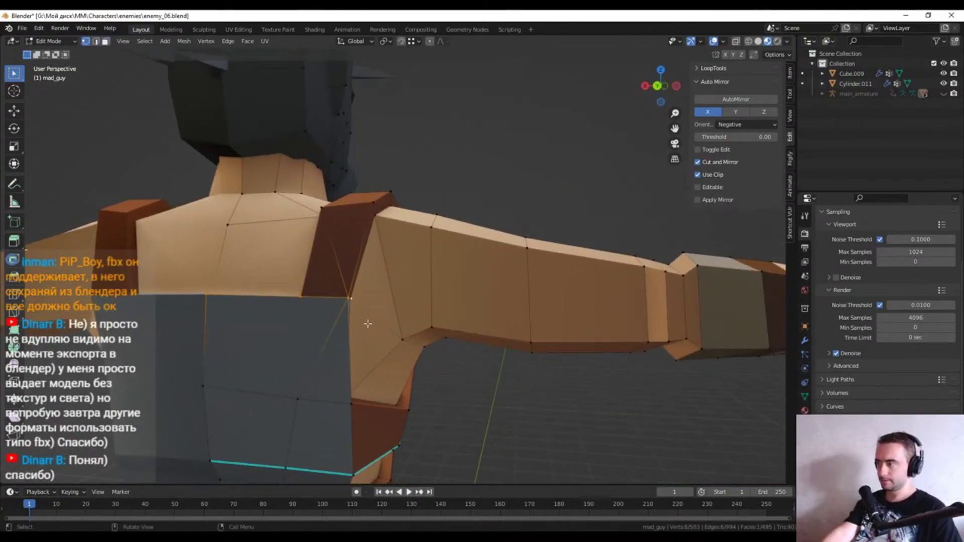
scroll(326, 334, "down", 4)
key("Tab")
mouse_move(326, 334)
middle_mouse_down()
mouse_move(357, 325)
mouse_move(309, 316)
middle_mouse_up()
scroll(310, 314, "up", 2)
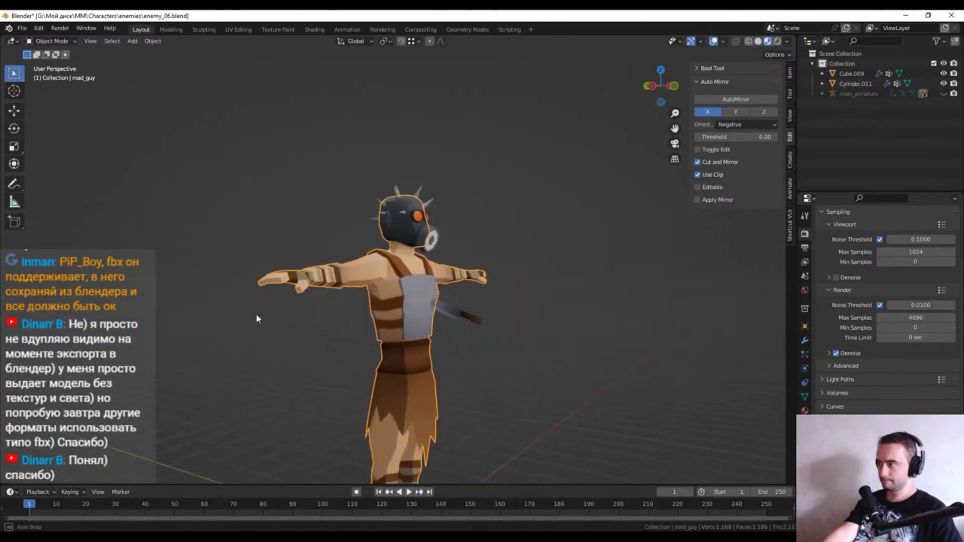
Select the chest edge loops on the body mesh from three-quarter and side views
key("Tab")
scroll(310, 314, "up", 4)
scroll(310, 311, "up", 2)
scroll(311, 309, "up", 2)
left_click(311, 309, "alt+shift")
scroll(311, 310, "down", 5)
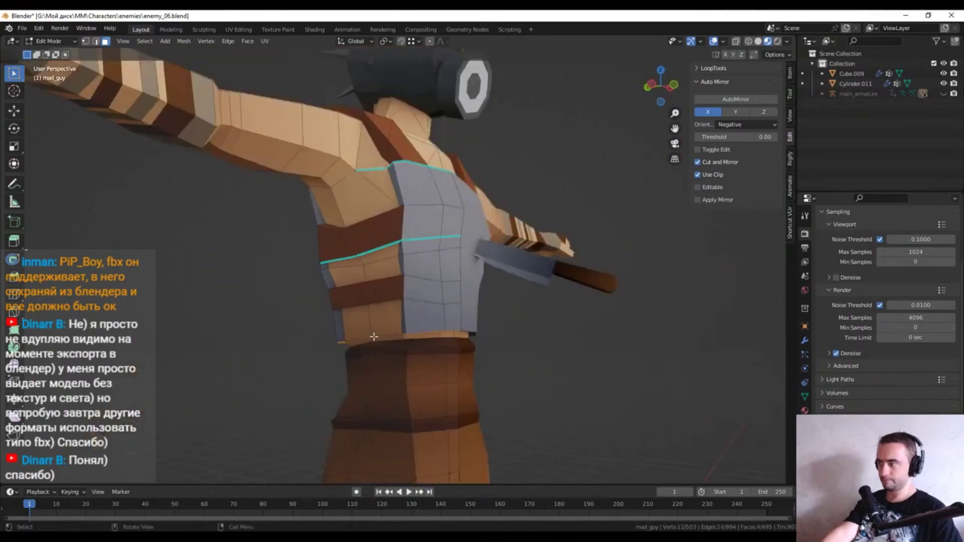
scroll(552, 339, "up", 1)
scroll(424, 349, "up", 3)
mouse_move(552, 340)
middle_mouse_down()
mouse_move(424, 349)
mouse_move(497, 342)
mouse_move(435, 356)
middle_mouse_up()
key("Tab")
scroll(424, 349, "down", 3)
scroll(497, 342, "down", 2)
Grow the grey chest plate face selection with Ctrl+L in X-ray, then show UV Editing
key("Tab")
scroll(435, 360, "up", 3)
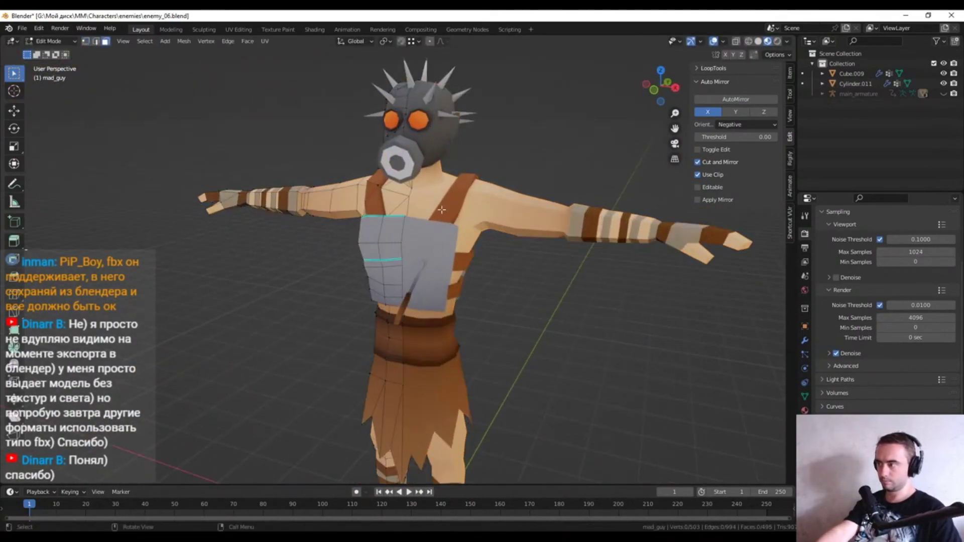
key("alt+z")
key("alt+z")
key("ctrl+l")
key("alt+z")
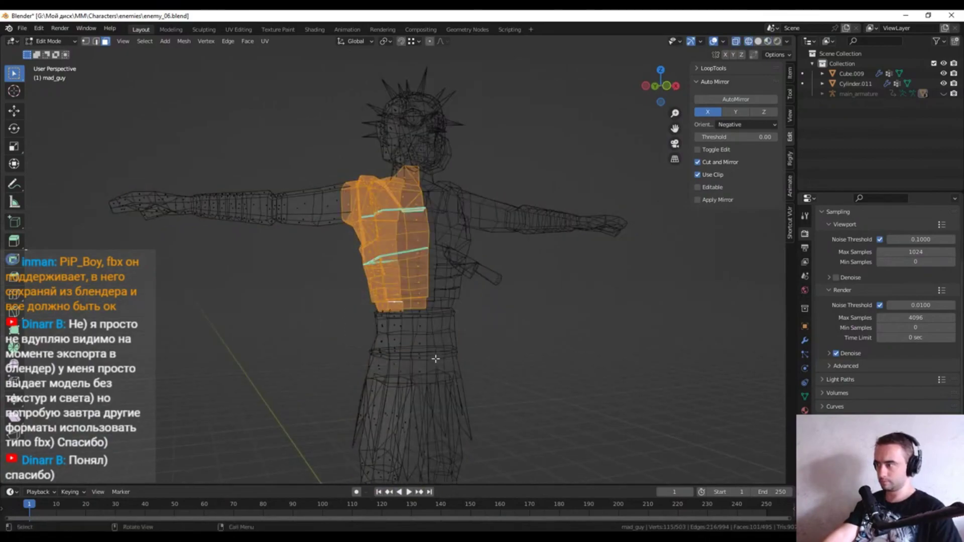
key("alt+z")
left_click(238, 29)
Orbit to the character's front and re-enter Edit Mode on the torso
key("Tab")
scroll(480, 279, "up", 2)
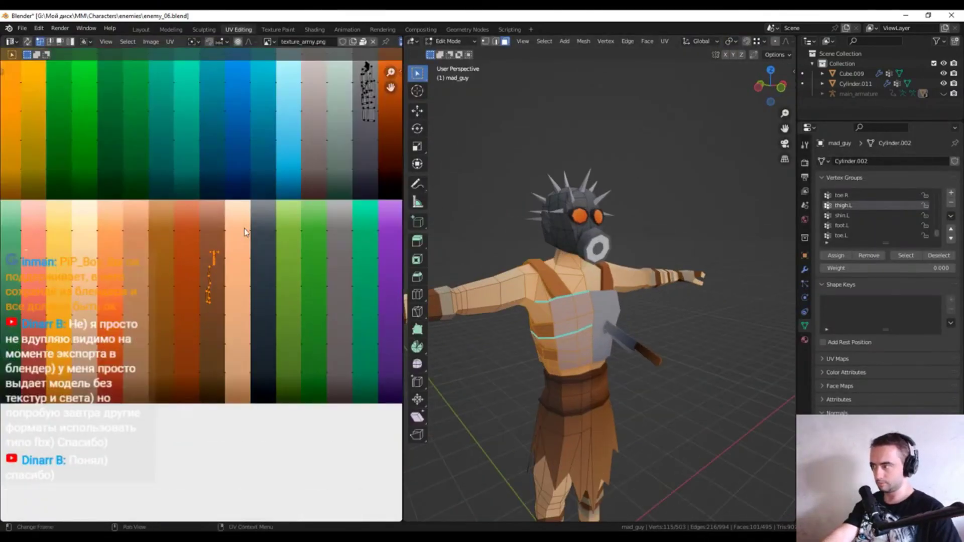
scroll(553, 302, "down", 3)
mouse_move(552, 302)
middle_mouse_down()
mouse_move(647, 334)
mouse_move(664, 354)
mouse_move(581, 306)
mouse_move(580, 363)
mouse_move(641, 336)
mouse_move(549, 333)
middle_mouse_up()
key("Tab")
scroll(657, 321, "up", 3)
scroll(671, 347, "up", 3)
Select two chest-plate vertices and try an X-axis move, then cancel it
key("1")
left_click(664, 354)
key("g")
key("x")
right_click(582, 307)
scroll(580, 362, "down", 3)
scroll(579, 362, "up", 2)
scroll(641, 336, "up", 3)
Check the torso in side wireframe view, nudge the vertices and add another chest face
key("2")
key("KP_3")
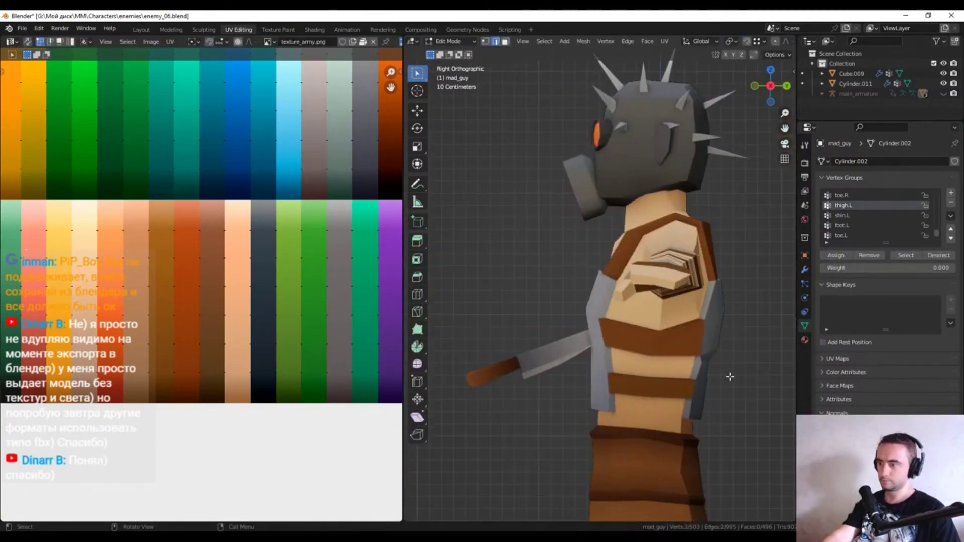
key("alt+z")
key("1")
key("g")
key("alt+z")
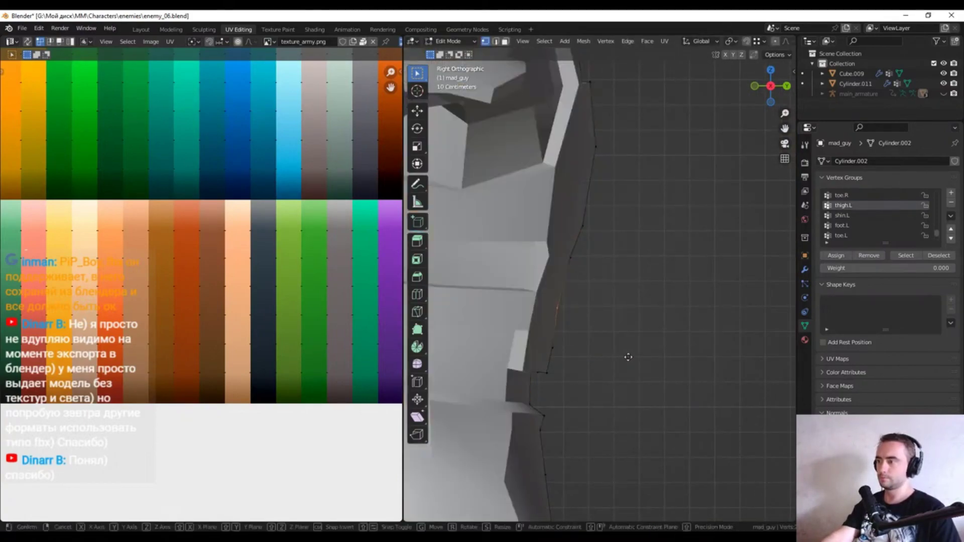
middle_click_drag(551, 298, 564, 374)
scroll(563, 375, "up", 2)
left_click(609, 267, "shift")
scroll(180, 404, "up", 5)
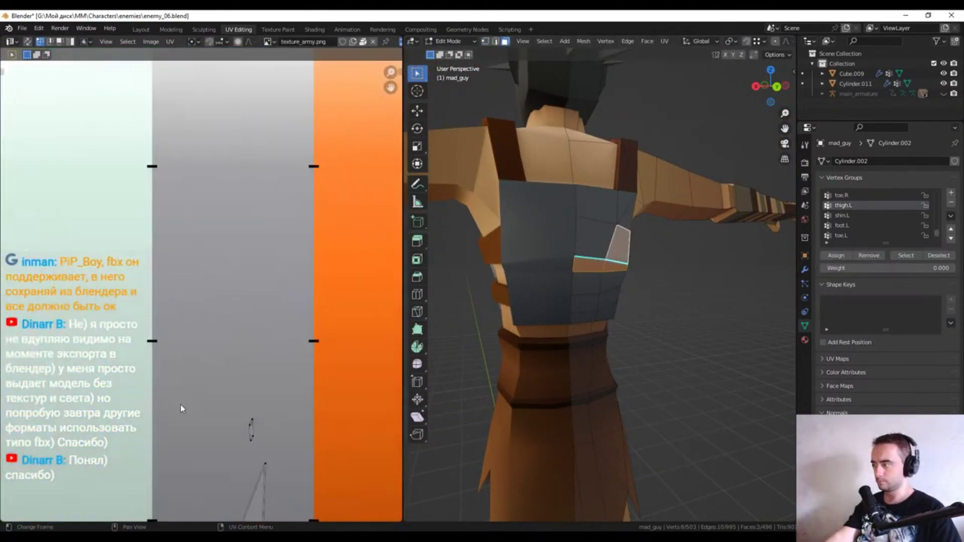
Leave Edit Mode and orbit back to the character's front
key("Tab")
key("Tab")
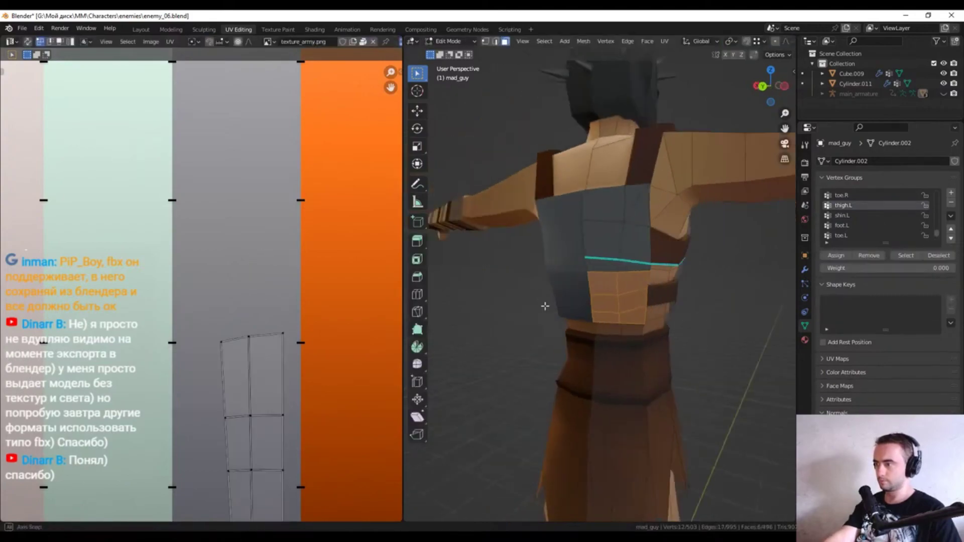
middle_click_drag(544, 303, 562, 281)
scroll(181, 282, "down", 2)
scroll(202, 311, "down", 1)
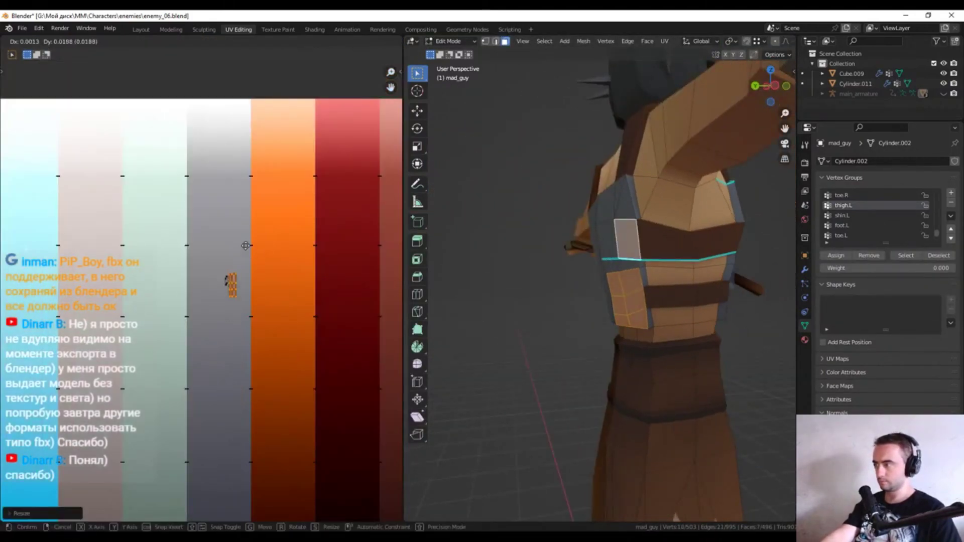
key("Tab")
scroll(590, 335, "down", 3)
mouse_move(577, 311)
middle_mouse_down()
mouse_move(591, 335)
mouse_move(525, 344)
middle_mouse_up()
scroll(525, 344, "up", 4)
Box-select the chest faces, project them from front view, and scale them onto the grey strip
key("Tab")
left_click_drag(561, 237, 592, 313)
middle_click_drag(592, 312, 427, 281)
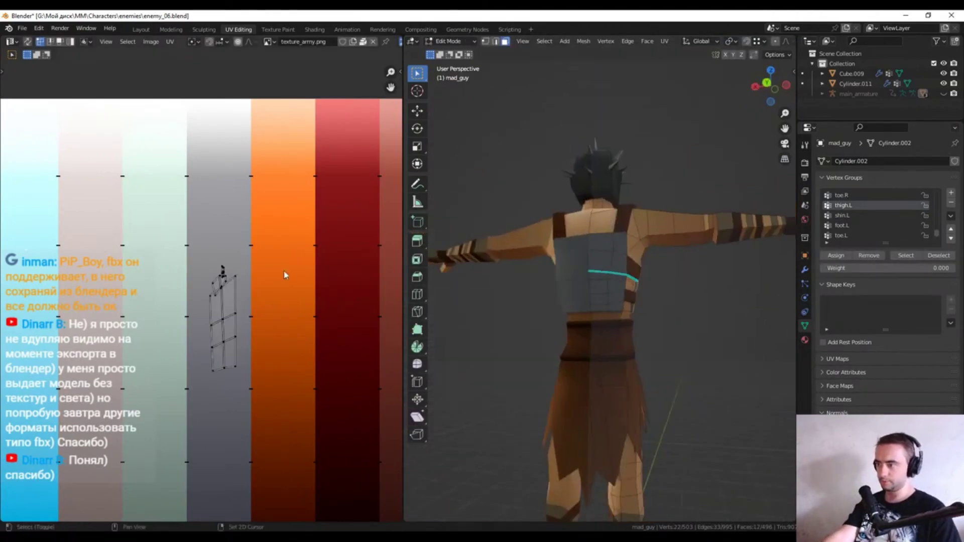
key("KP_1")
key("s")
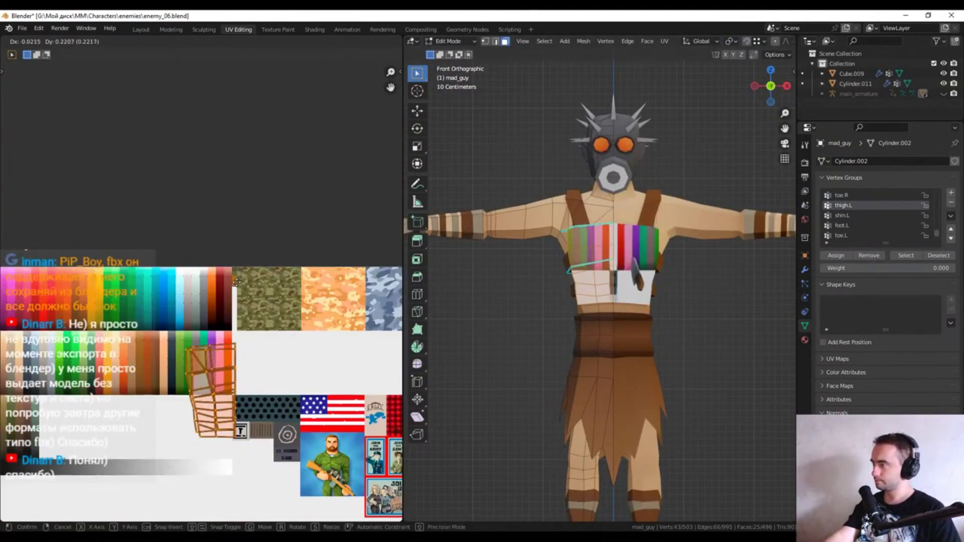
left_click(236, 301)
Select the head spikes object Cube.009 and enter Edit Mode
key("Tab")
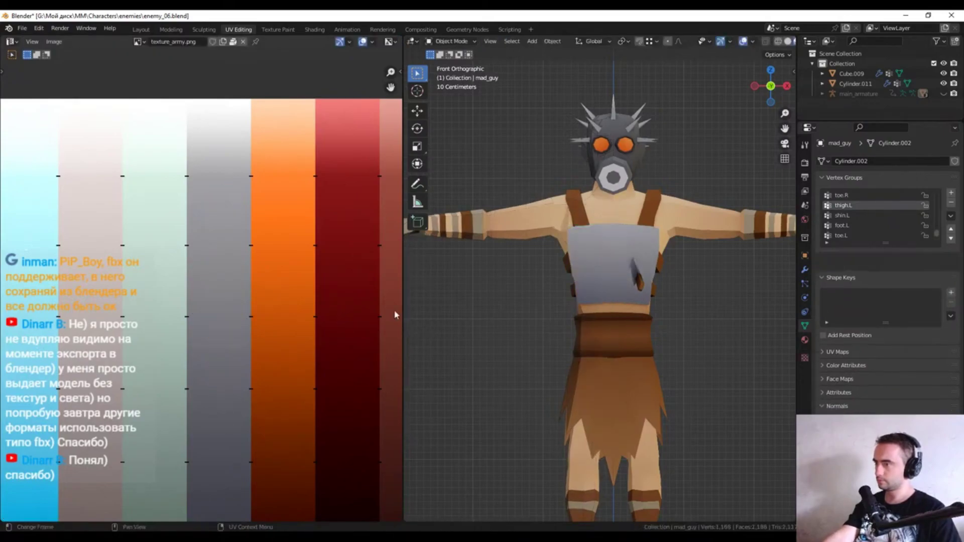
mouse_move(452, 318)
middle_mouse_down()
mouse_move(669, 323)
mouse_move(593, 329)
middle_mouse_up()
scroll(592, 329, "down", 4)
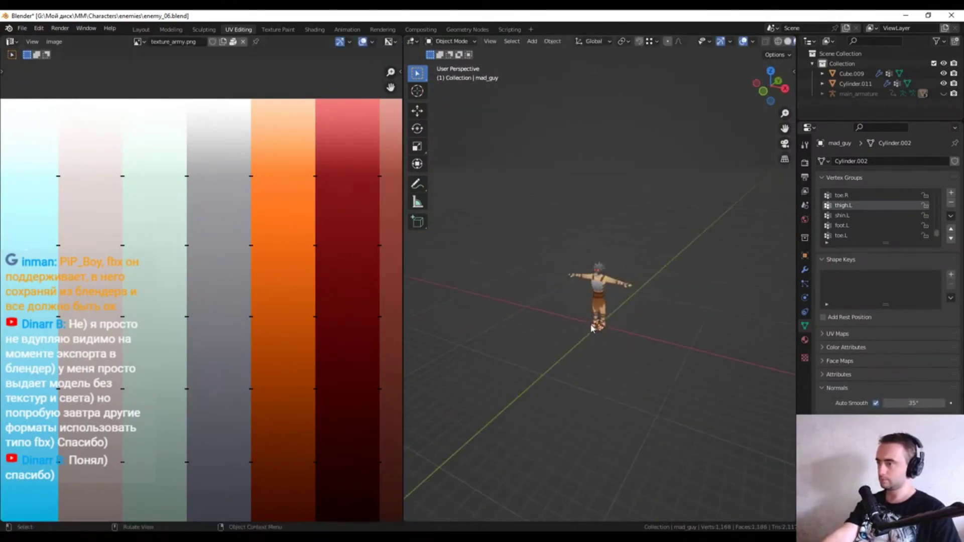
scroll(592, 329, "up", 2)
scroll(591, 329, "up", 4)
left_click(623, 166)
key("Tab")
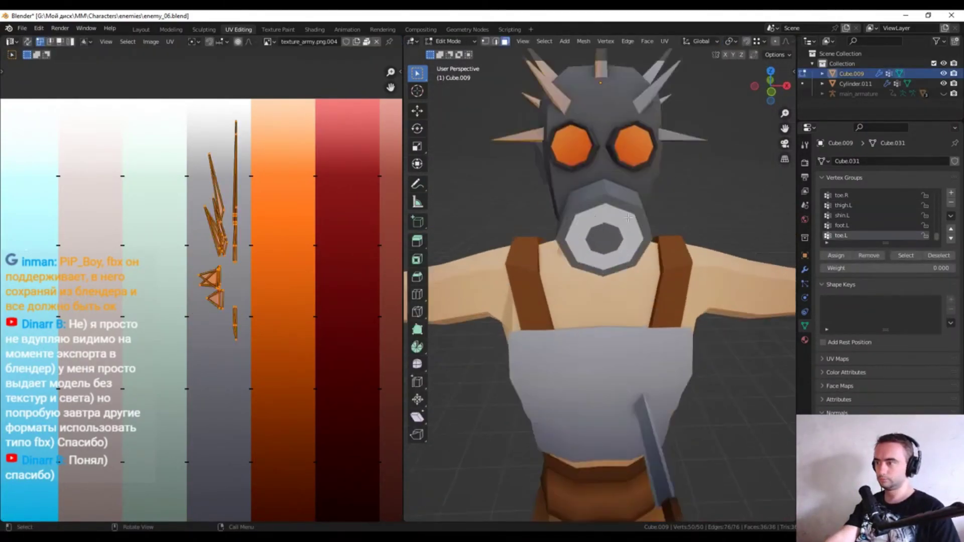
Copy a single head spike into its own object and rotate it
key("KP_1")
left_click(532, 170)
key("g")
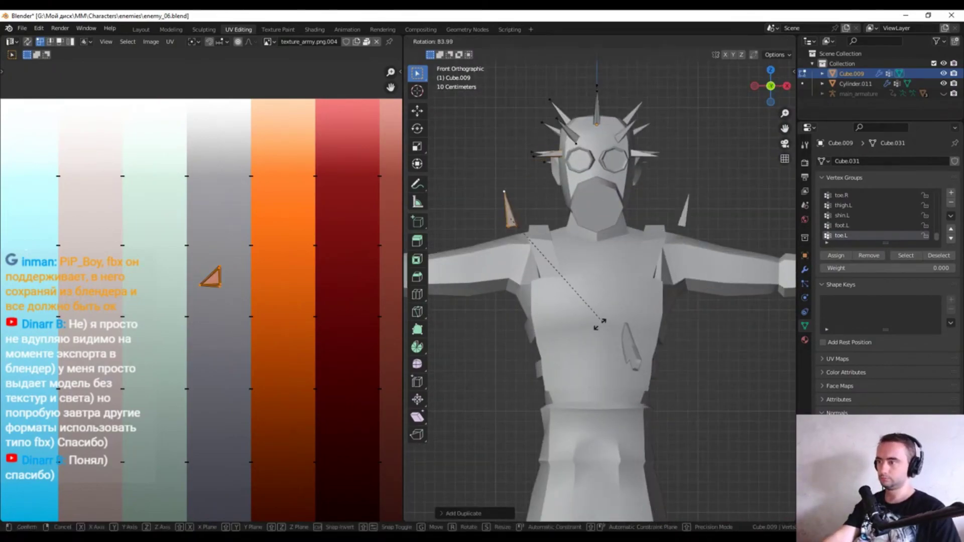
left_click(666, 331)
middle_click_drag(666, 331, 578, 251)
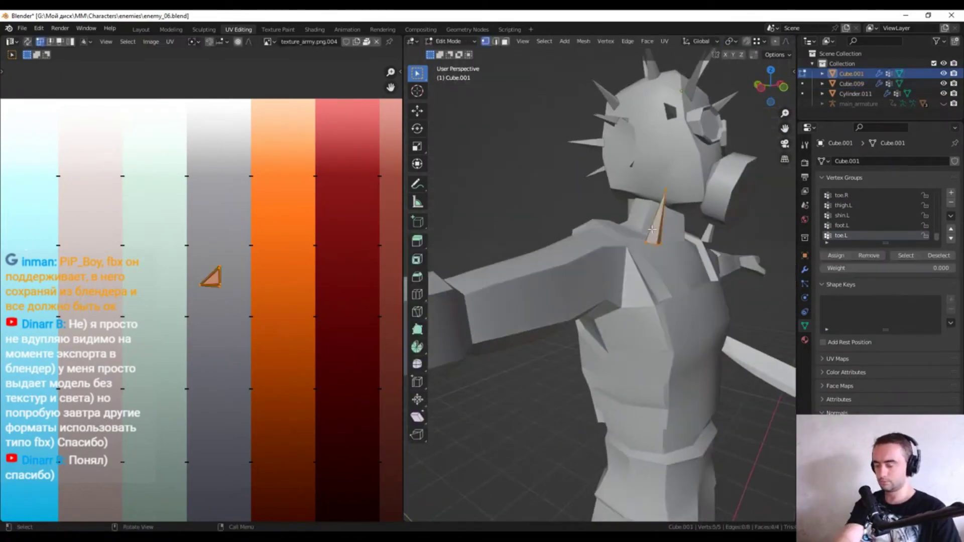
key("KP_3")
key("r")
left_click(558, 190)
Move the spike to the shoulder and add two rotated duplicates
key("ctrl+KP_3")
key("g")
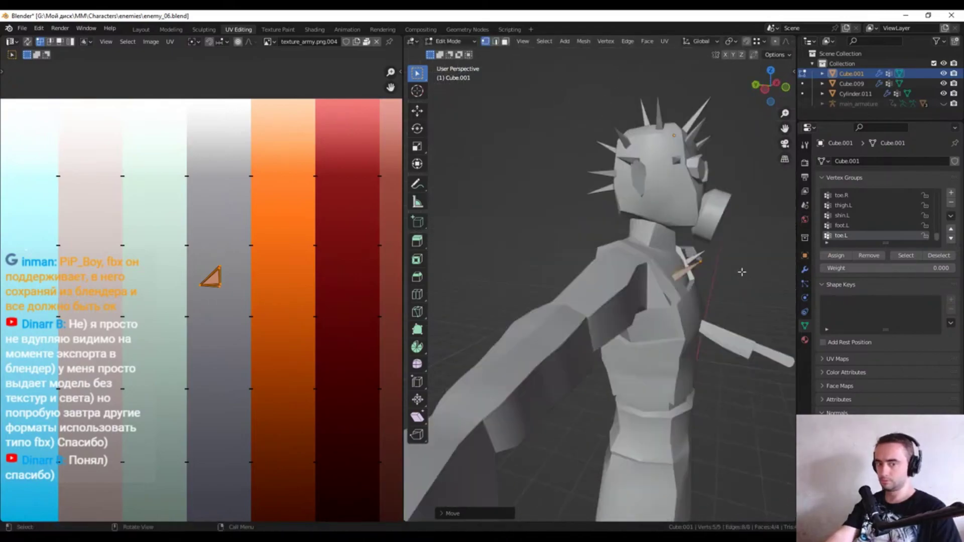
left_click(687, 292)
scroll(687, 293, "up", 3)
key("shift+d")
key("r")
key("shift+d")
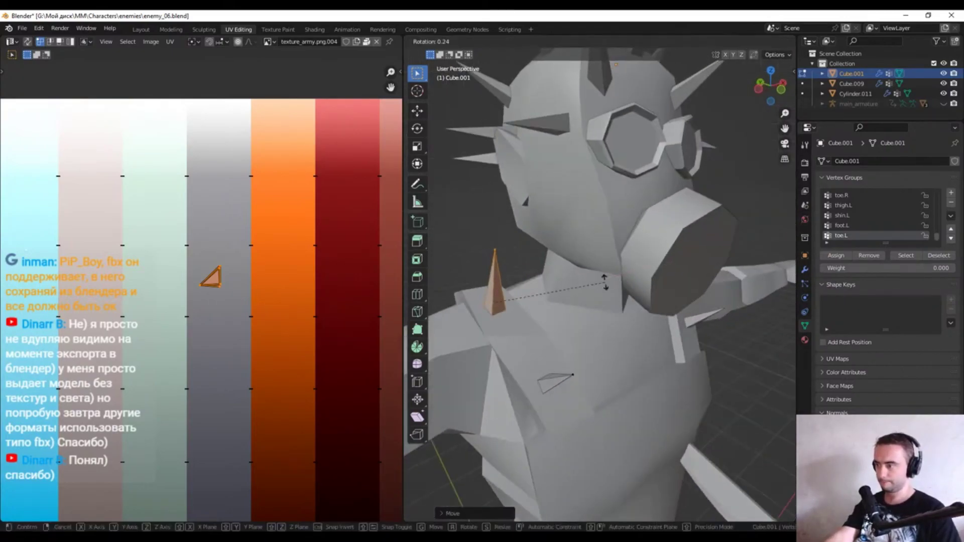
key("ctrl+KP_3")
key("r")
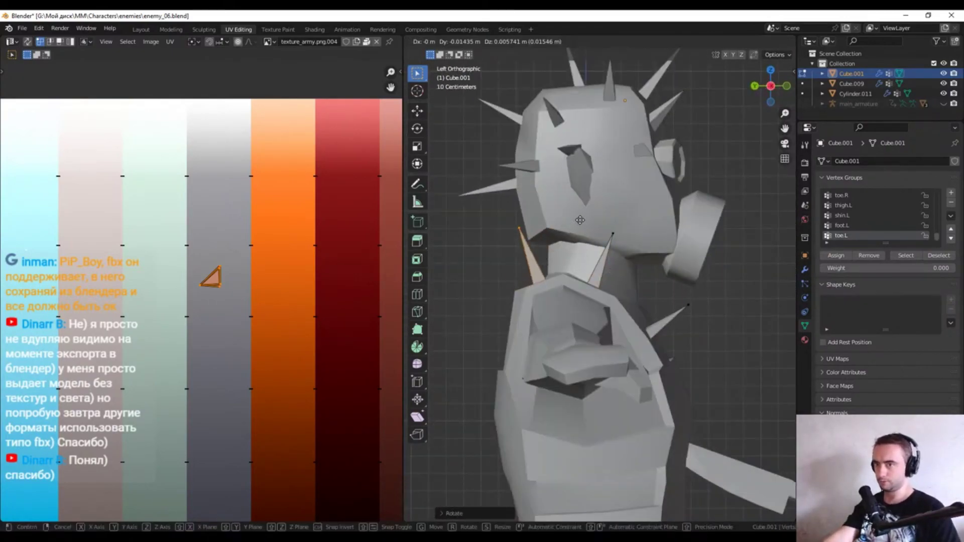
left_click(580, 220)
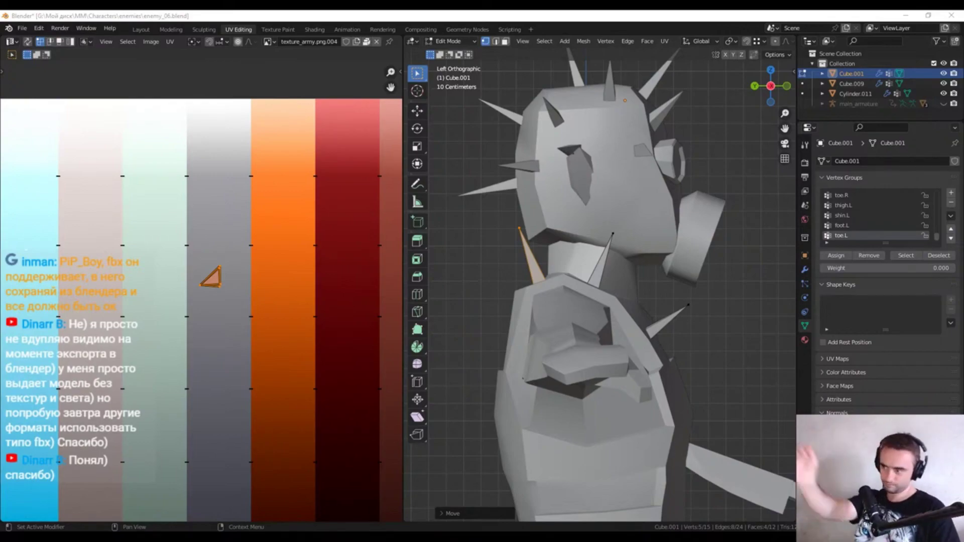
Shift one shoulder spike along the X axis
middle_click_drag(693, 281, 715, 306)
key("g")
key("x")
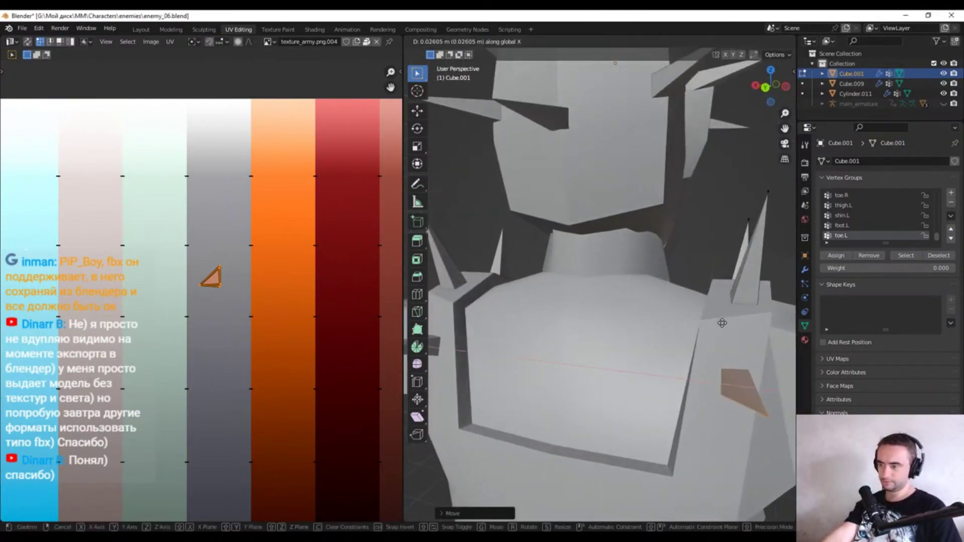
left_click(719, 328)
scroll(653, 351, "down", 8)
Exit spike editing and view the character with its textures
key("Tab")
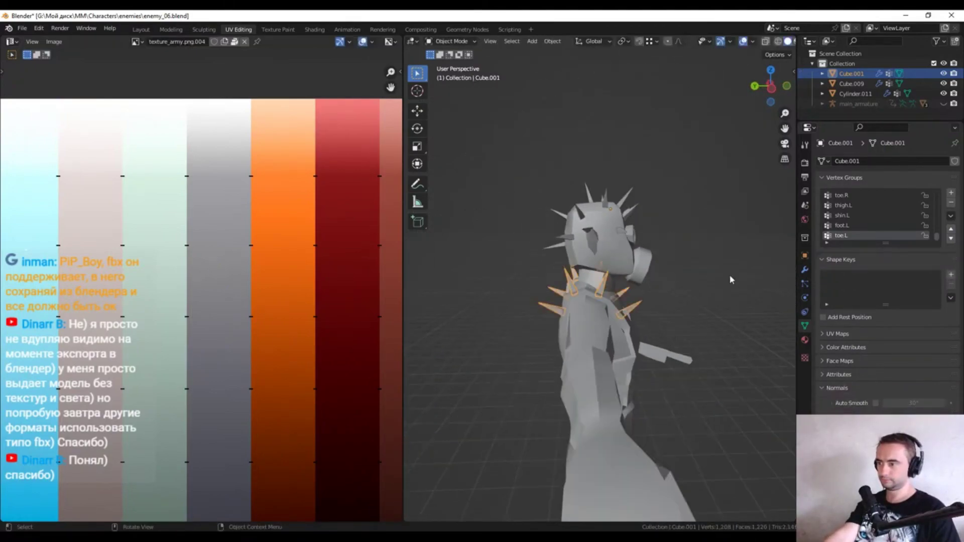
key("z")
middle_click_drag(603, 281, 619, 287)
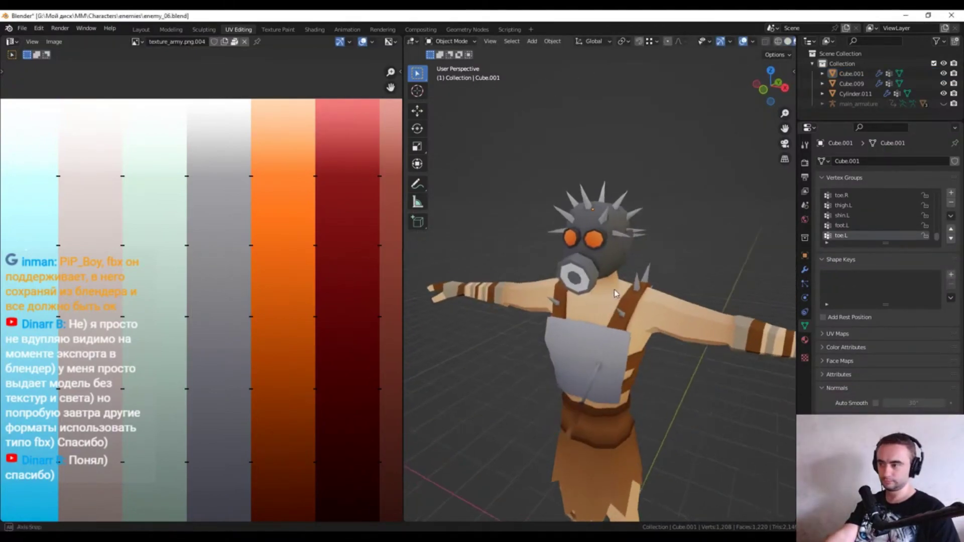
scroll(619, 287, "up", 4)
Move a spike along Y in side wireframe view and rotate it onto the chest
key("KP_3")
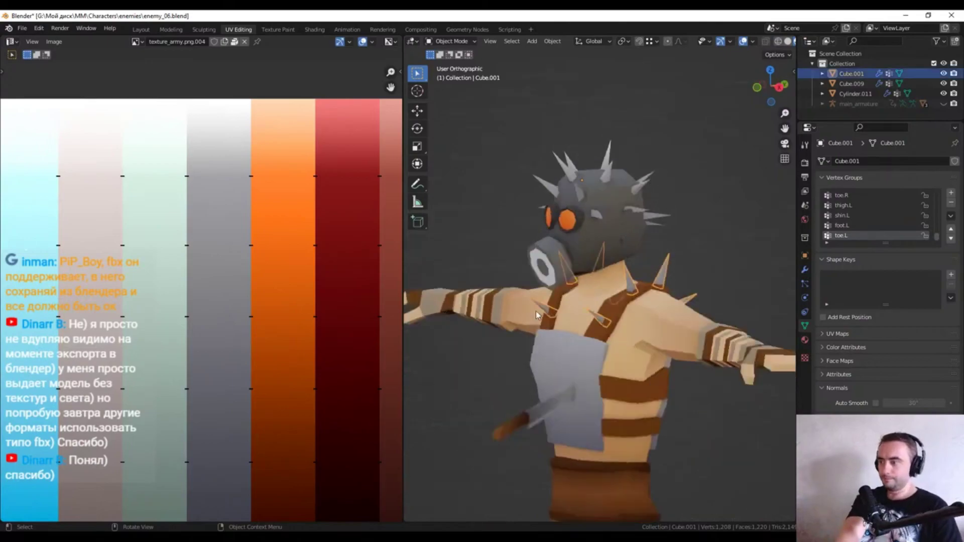
key("Tab")
key("shift+z")
key("g")
key("y")
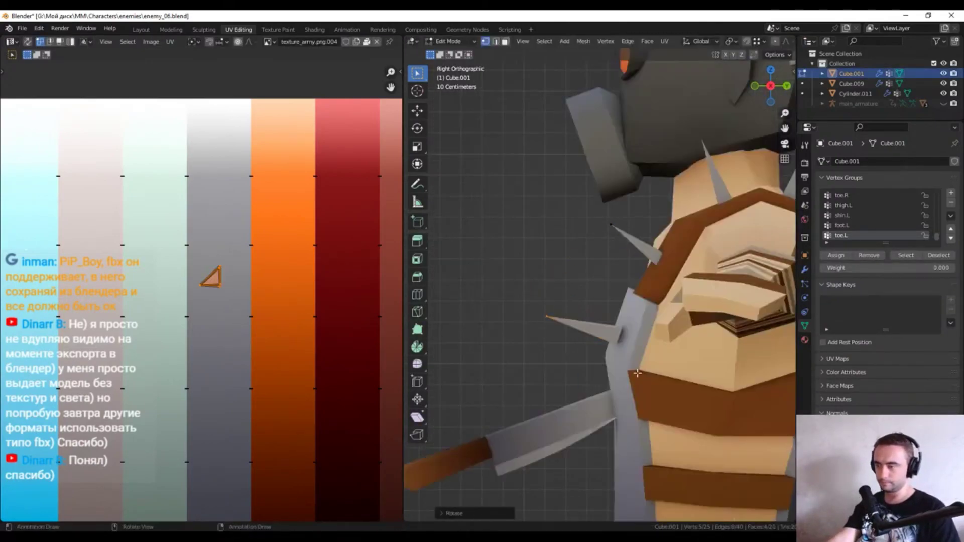
key("shift+z")
middle_click_drag(582, 321, 630, 370)
key("KP_3")
key("r")
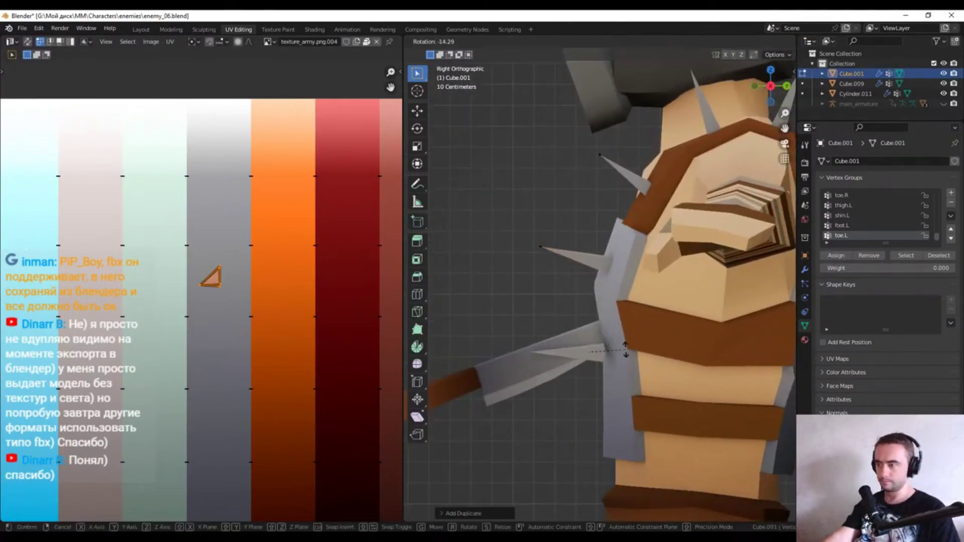
left_click(640, 309)
Rotate and reposition another spike on the chest plate
scroll(652, 351, "down", 5)
mouse_move(653, 351)
middle_mouse_down()
mouse_move(705, 403)
mouse_move(679, 391)
mouse_move(717, 344)
mouse_move(643, 360)
mouse_move(672, 354)
mouse_move(637, 341)
mouse_move(595, 362)
mouse_move(694, 350)
mouse_move(683, 372)
mouse_move(621, 372)
mouse_move(782, 372)
mouse_move(603, 352)
middle_mouse_up()
scroll(706, 403, "up", 3)
key("r")
left_click(693, 397)
key("g")
left_click(679, 391)
Leave the spikes, select the mad_guy body from the front and enter Edit Mode
scroll(717, 343, "down", 4)
key("Tab")
scroll(717, 344, "down", 3)
scroll(716, 344, "up", 2)
key("KP_1")
scroll(592, 352, "up", 5)
left_click(592, 346)
key("Tab")
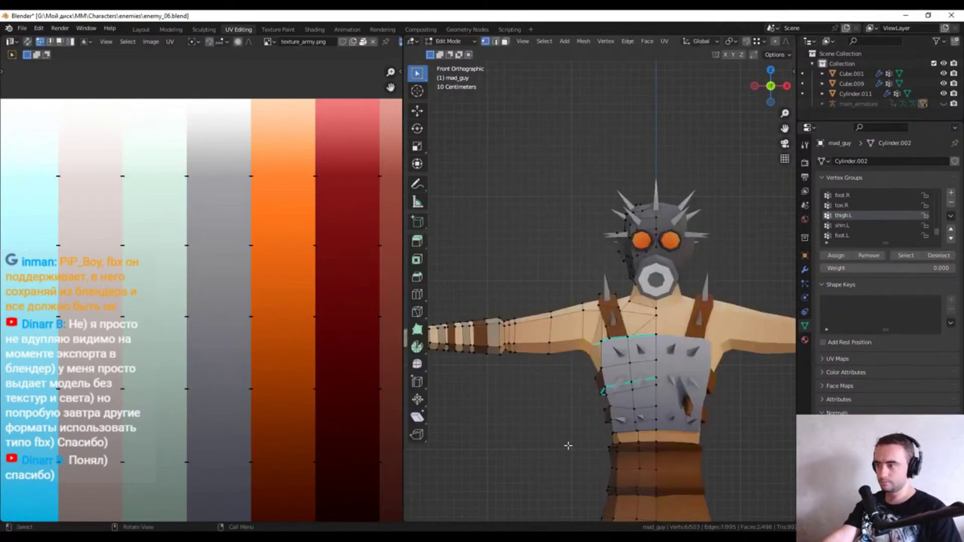
key("r")
key("shift+z")
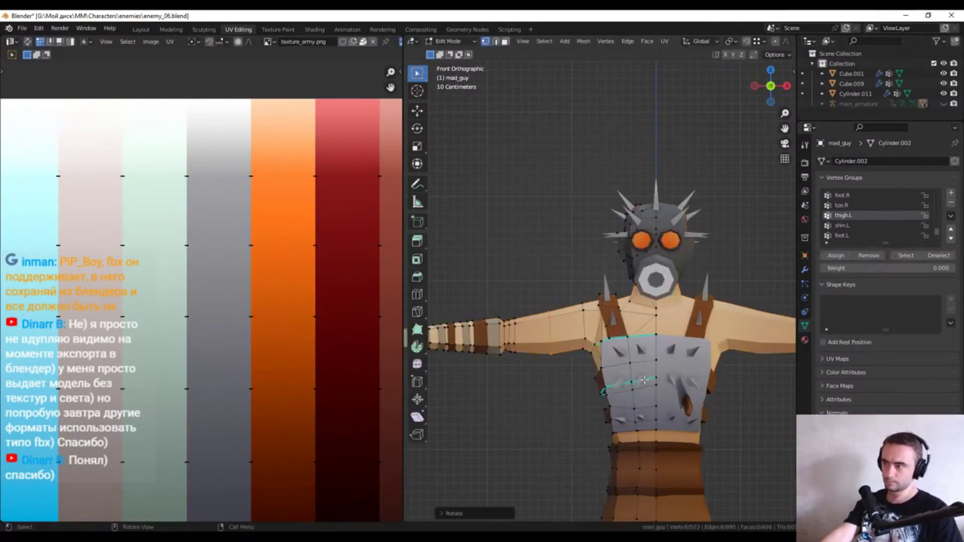
key("Escape")
Finish the vertical move of the selected part and return to object mode at the outstretched arm
key("g")
key("Escape")
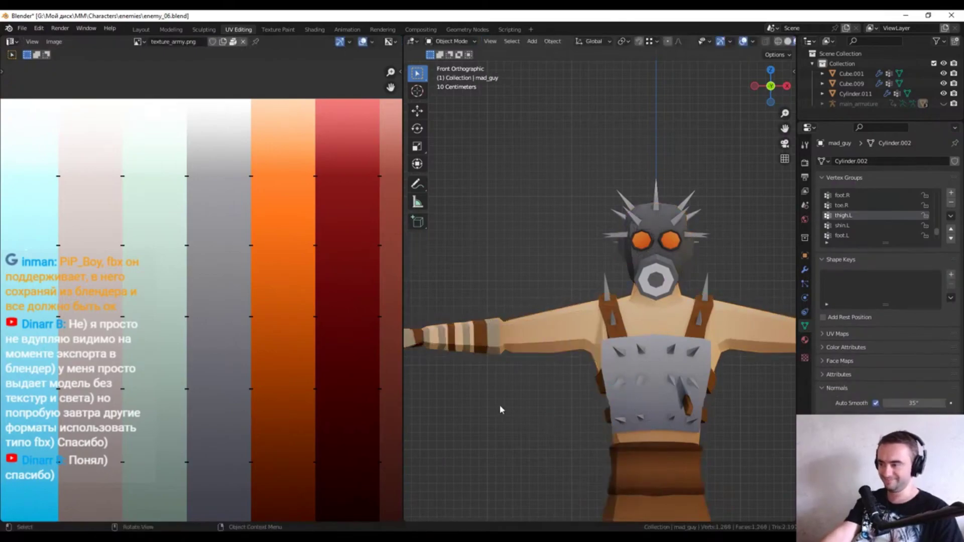
scroll(652, 392, "down", 3)
middle_click_drag(653, 392, 690, 426)
scroll(689, 426, "up", 3)
key("g")
key("z")
key("Escape")
key("Tab")
scroll(609, 352, "up", 5)
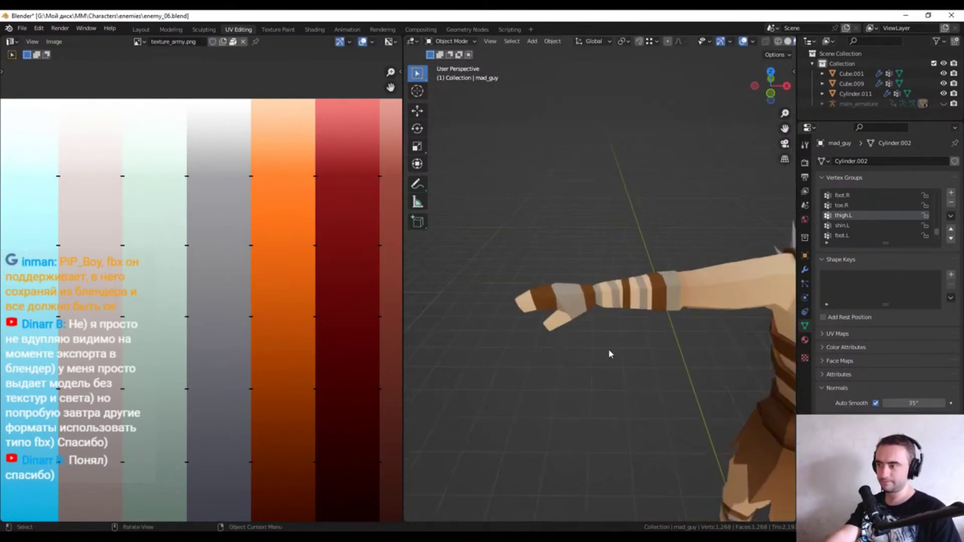
mouse_move(609, 351)
middle_mouse_down()
mouse_move(548, 209)
mouse_move(609, 265)
mouse_move(602, 172)
middle_mouse_up()
Add a new cylinder at the hand and scale it down
key("shift+a")
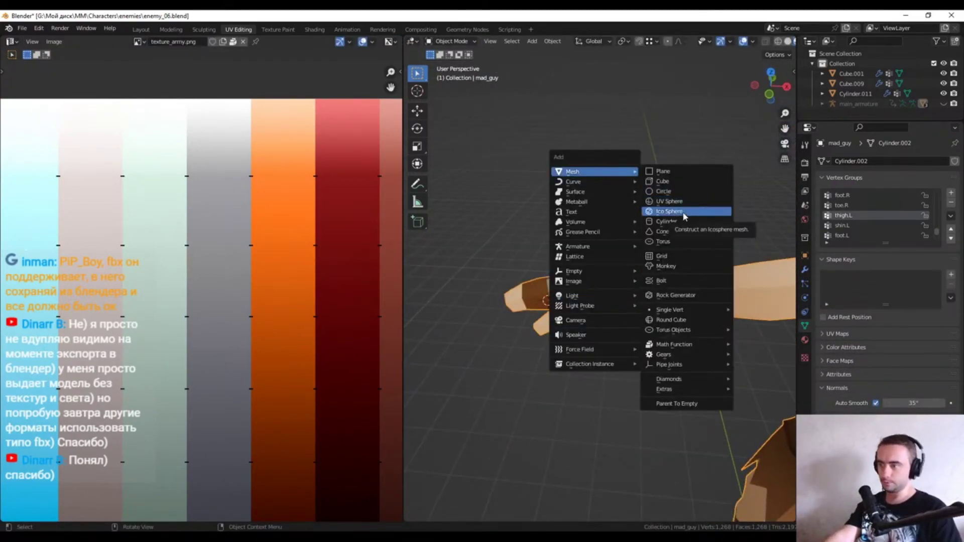
left_click(674, 222)
scroll(586, 244, "down", 4)
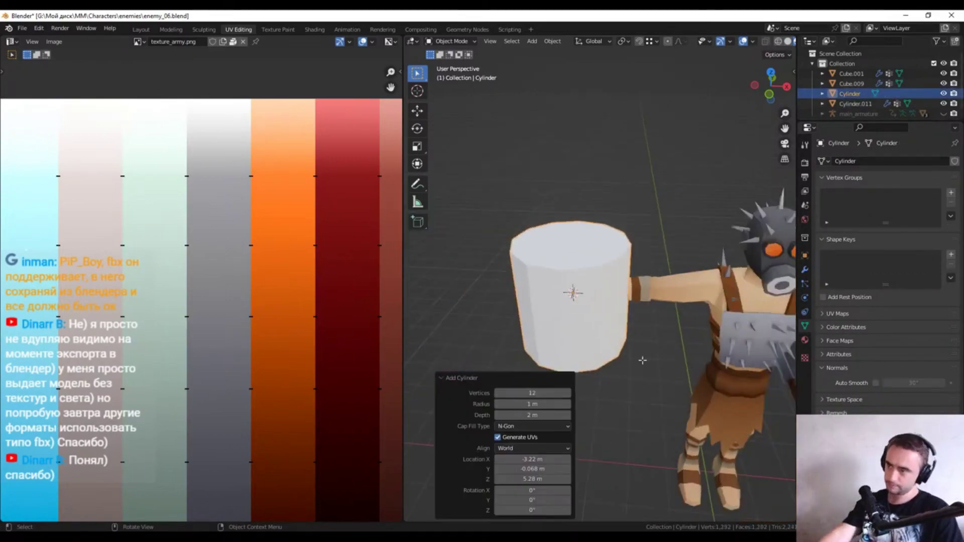
key("s")
left_click(586, 243)
Flatten half of the cylinder's vertices to zero on X and nudge the flat edge along X
key("Tab")
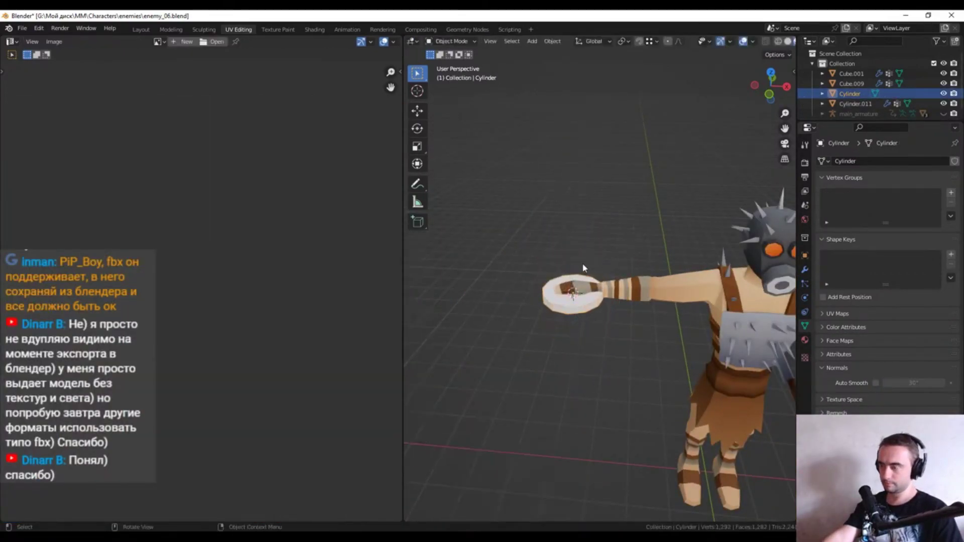
key("KP_7")
scroll(585, 258, "up", 4)
scroll(585, 258, "up", 2)
key("Tab")
key("alt+z")
left_click_drag(563, 266, 627, 437)
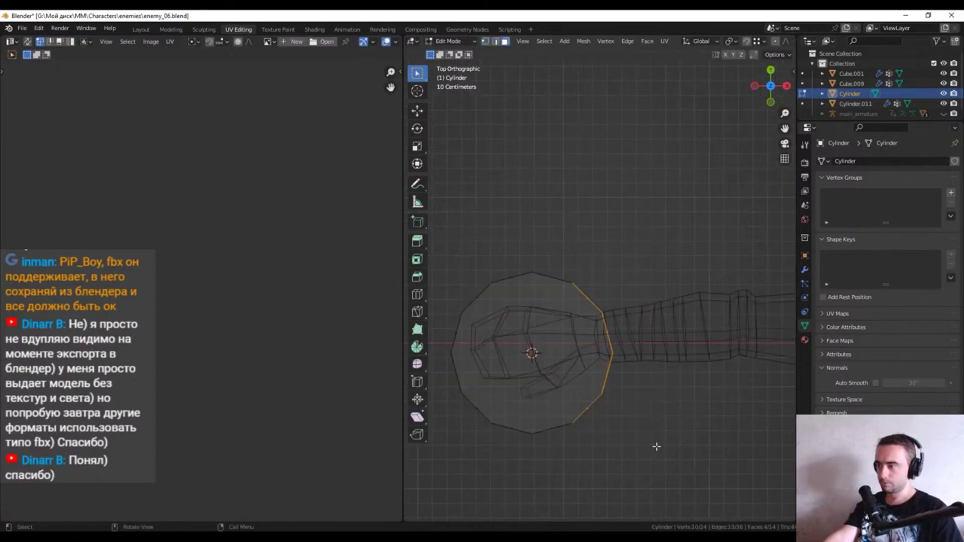
key("s")
key("x")
left_click(702, 278)
key("g")
key("x")
left_click(652, 301)
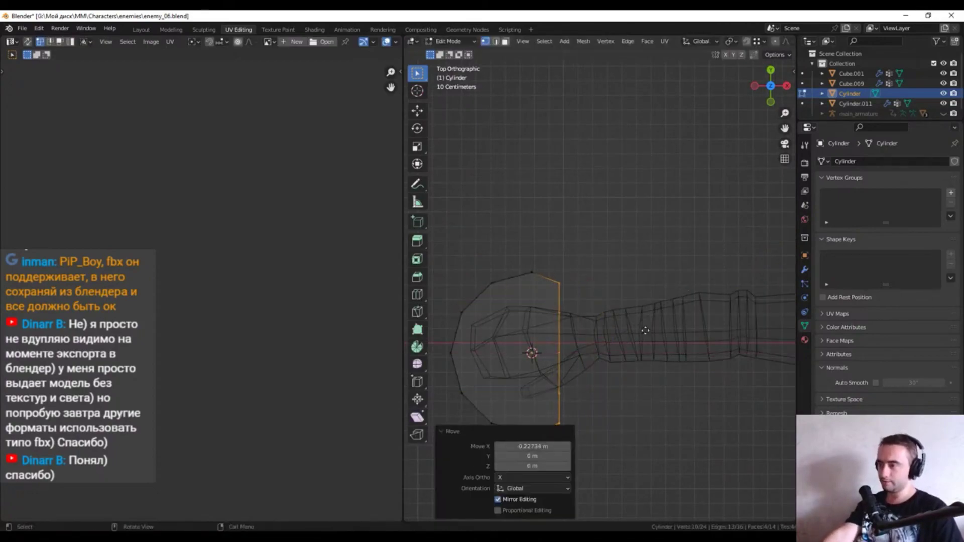
Merge duplicate vertices by distance across the whole cylinder
mouse_move(653, 302)
middle_mouse_down()
mouse_move(646, 316)
mouse_move(525, 331)
middle_mouse_up()
key("2")
mouse_move(539, 372)
middle_mouse_down()
mouse_move(596, 334)
mouse_move(545, 380)
middle_mouse_up()
key("a")
key("m")
key("b")
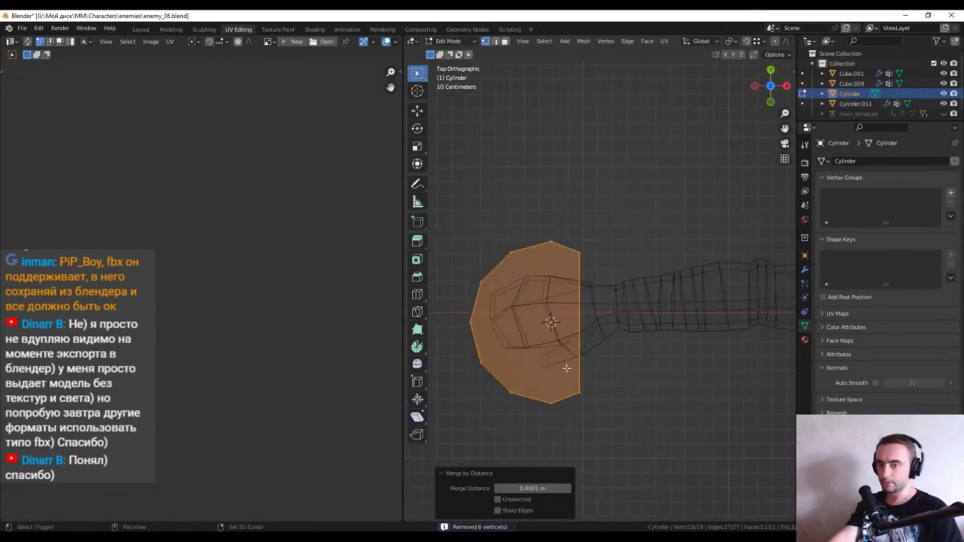
key("KP_7")
Inset the cap and delete the inner faces to open a ring
key("i")
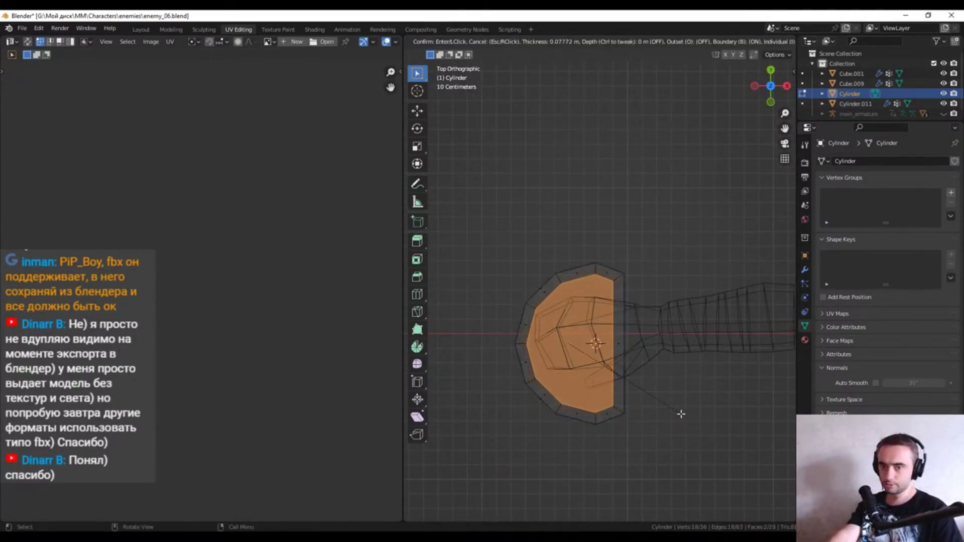
left_click(679, 414)
right_click(670, 188)
left_click(623, 377)
Pull the ring's left-side vertices inward along X
left_click(521, 344)
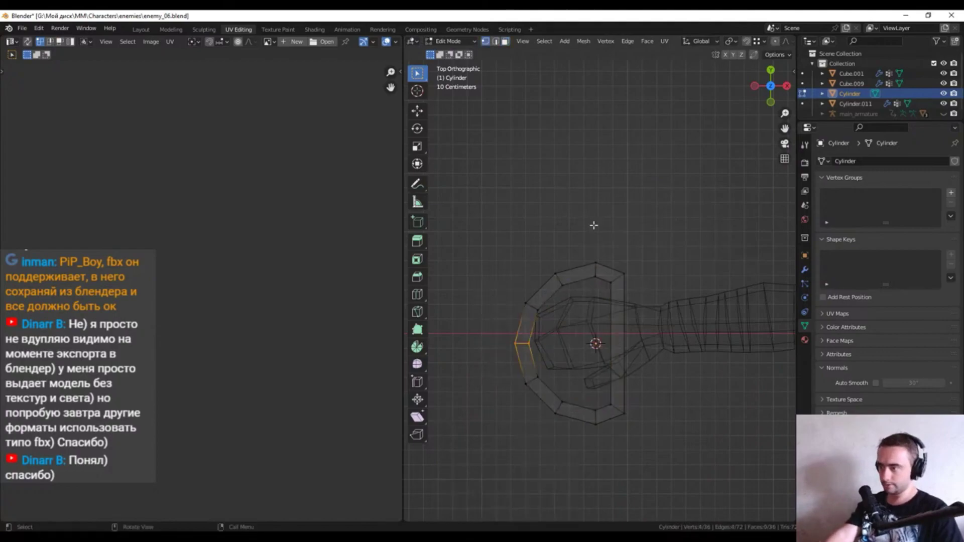
left_click_drag(595, 238, 666, 469)
left_click_drag(497, 331, 542, 359)
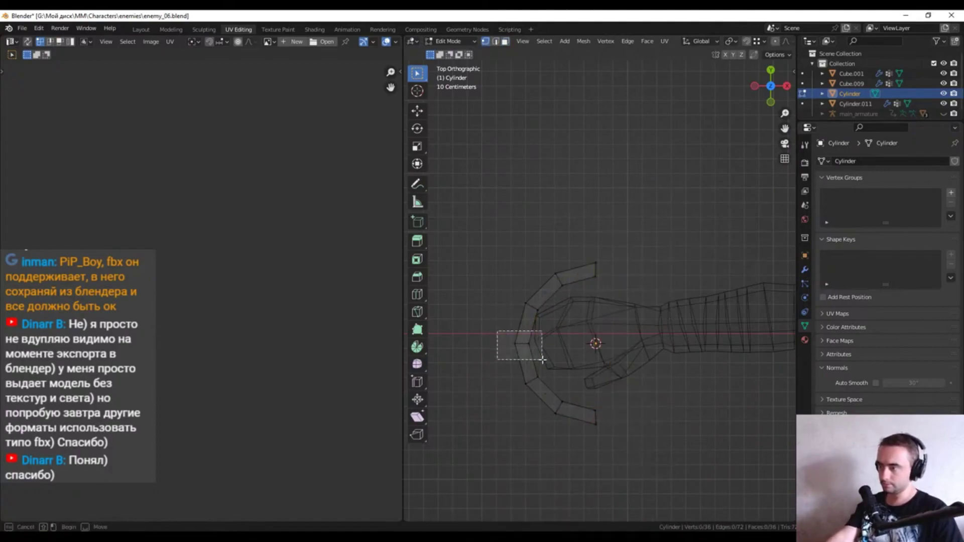
key("g")
key("x")
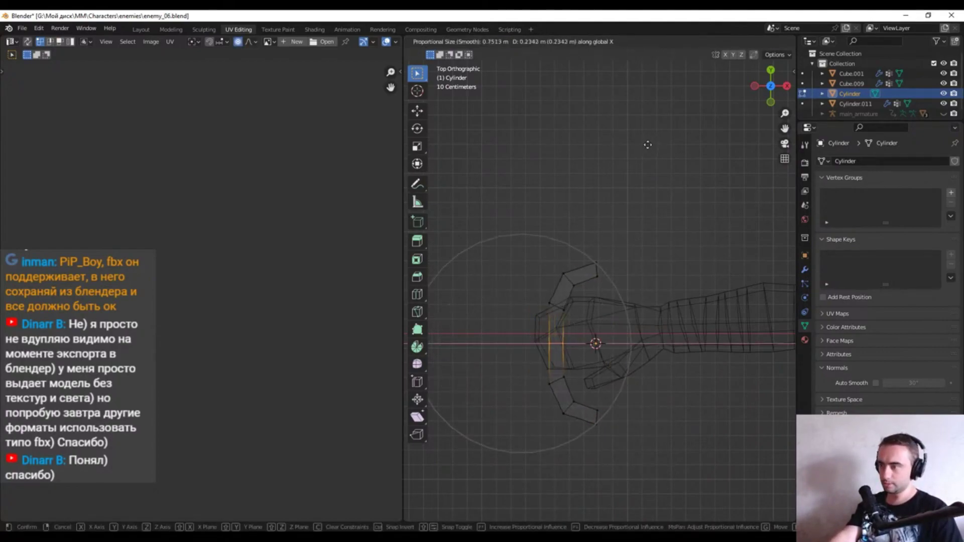
left_click(647, 144)
Return to object mode and orbit around to inspect the open ring
key("Tab")
key("shift+z")
middle_click_drag(651, 192, 648, 266)
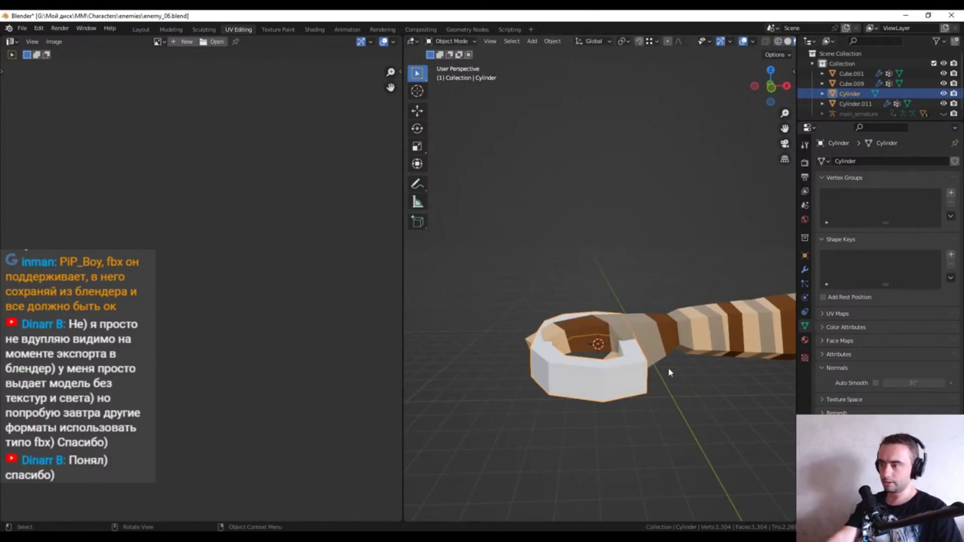
middle_click_drag(669, 371, 649, 296)
key("Tab")
Shrink the ring around the fist, thicken it outward and shift it along X
key("KP_7")
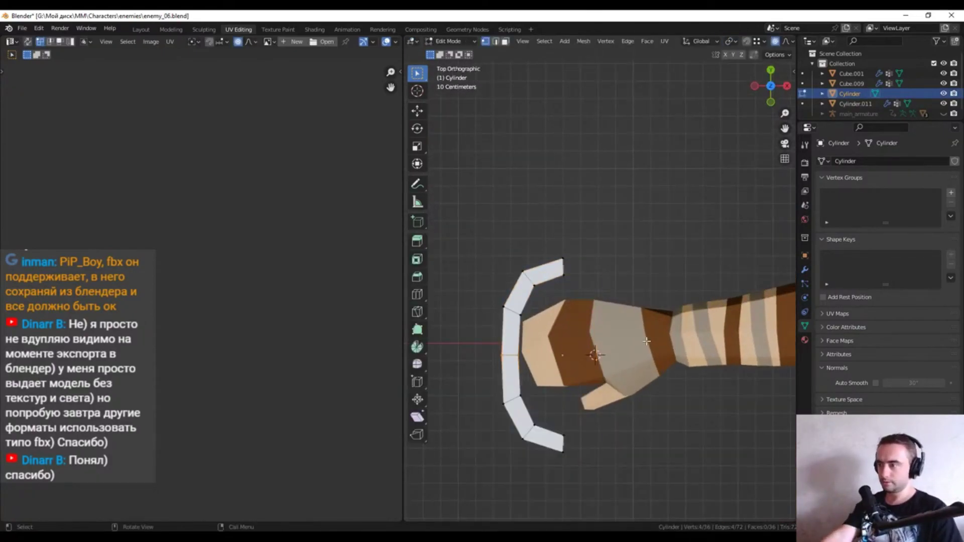
key("s")
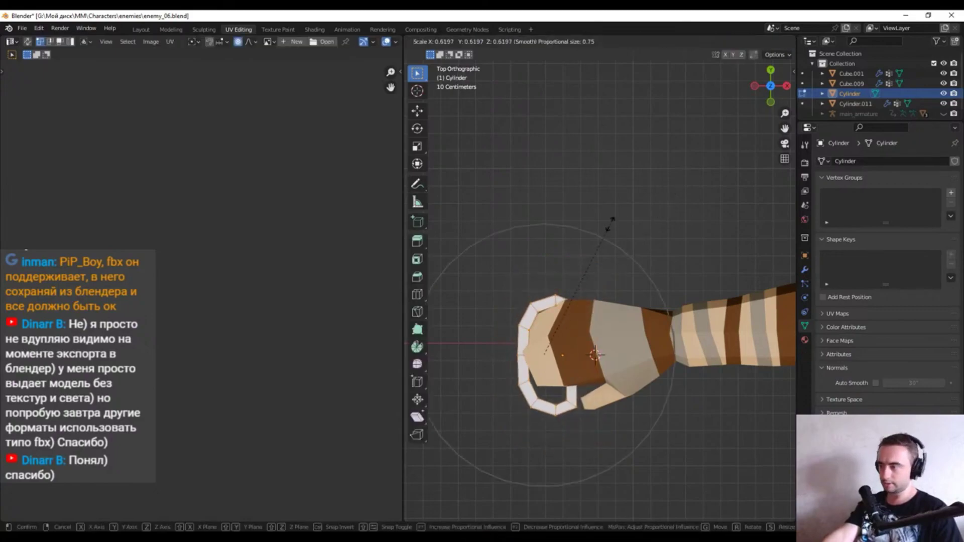
left_click(611, 220)
middle_click_drag(611, 219, 653, 281)
key("alt+s")
left_click(652, 281)
key("g")
key("x")
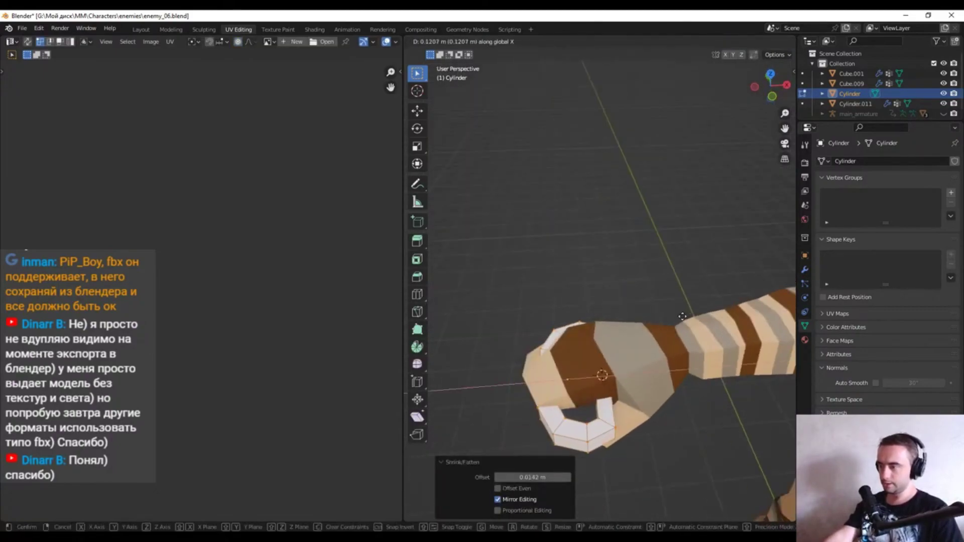
left_click(682, 316)
Select the ring's left vertices in see-through top view, then reselect the ring object
key("KP_7")
key("alt+z")
key("alt+a")
left_click_drag(533, 264, 583, 396)
key("Tab")
key("alt+z")
middle_click_drag(610, 447, 671, 348)
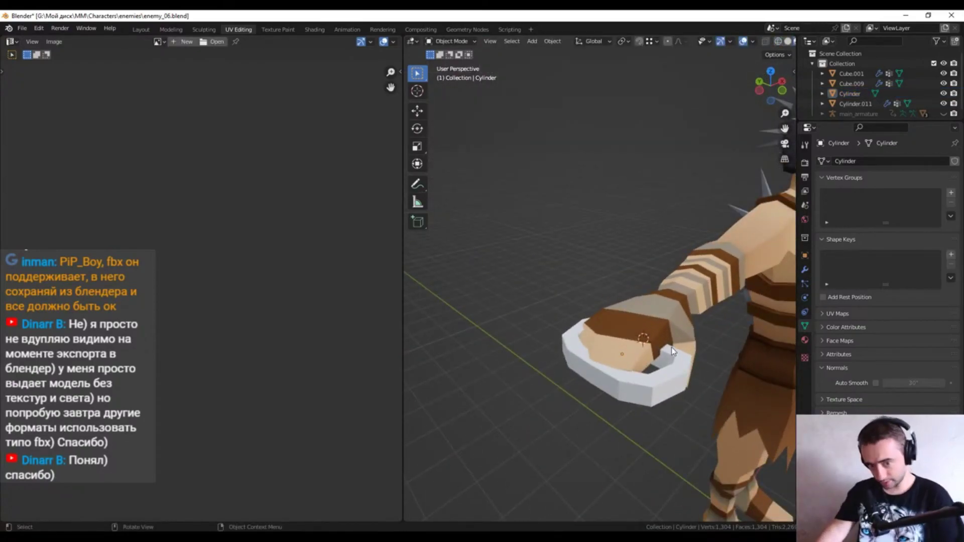
left_click(671, 347)
Inset and extrude the ring's front faces, collapse them into spikes and enlarge them
key("Tab")
mouse_move(626, 373)
middle_mouse_down()
mouse_move(648, 380)
mouse_move(652, 318)
mouse_move(688, 274)
mouse_move(639, 267)
mouse_move(701, 360)
middle_mouse_up()
key("i")
left_click(701, 262)
key("e")
left_click(627, 129)
key("m")
key("s")
left_click(695, 394)
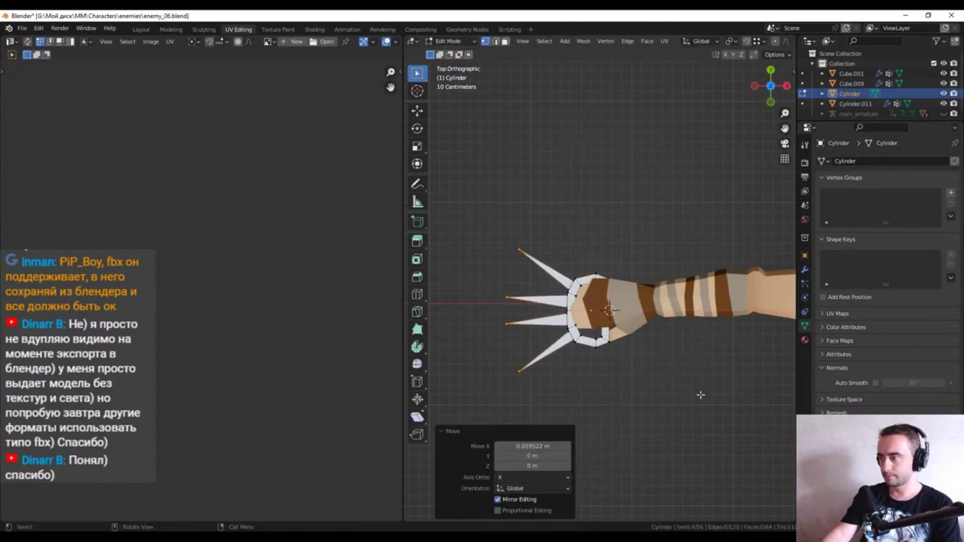
Rotate the spiked claw into place from the front view
key("KP_1")
key("KP_7")
key("KP_1")
key("Tab")
key("r")
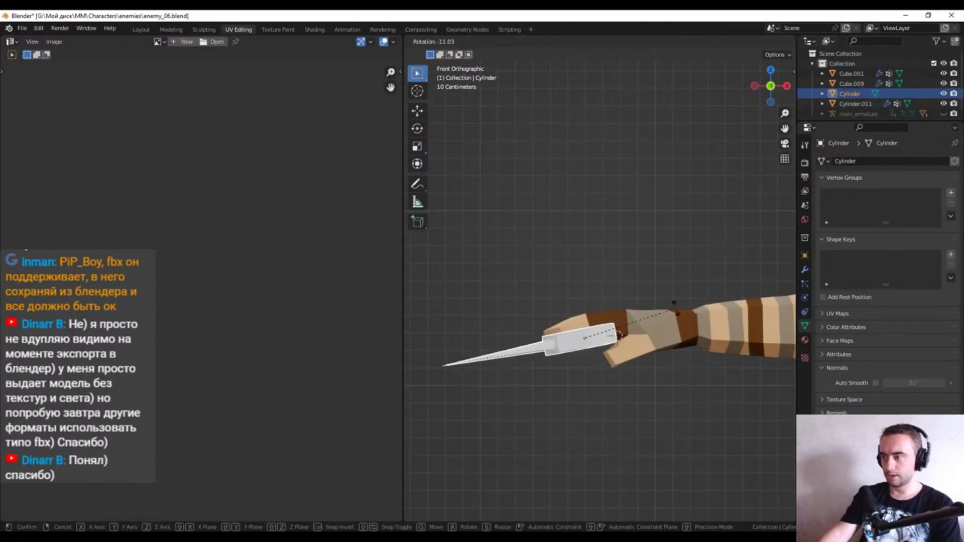
left_click(698, 281)
mouse_move(697, 281)
middle_mouse_down()
mouse_move(666, 422)
mouse_move(589, 335)
middle_mouse_up()
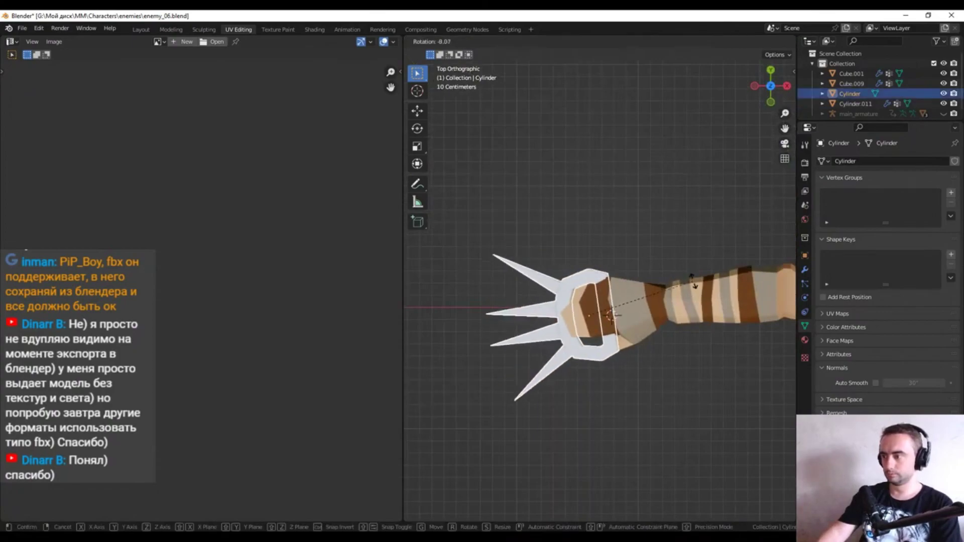
Reposition three spike tips in top view to lengthen the prongs
key("KP_7")
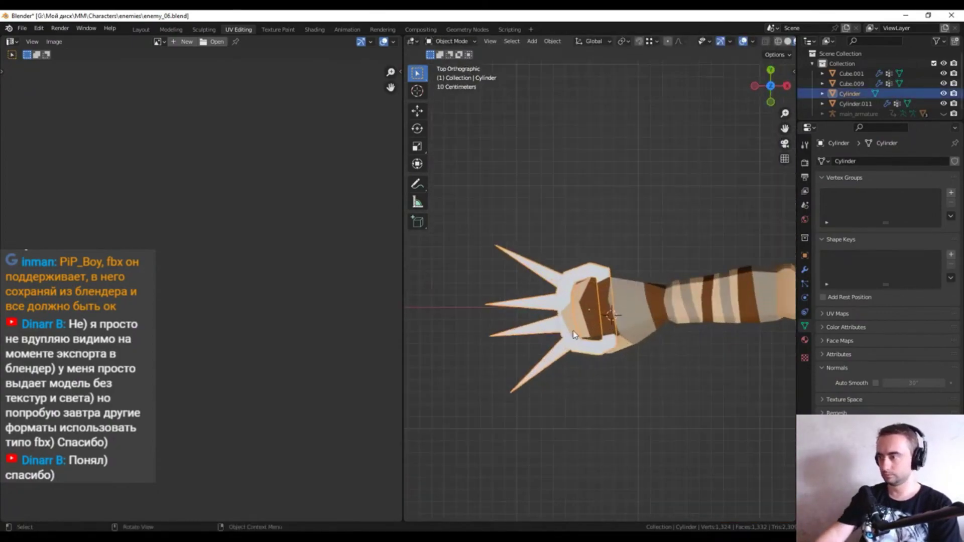
key("Tab")
key("g")
left_click(524, 361)
key("g")
left_click(501, 239)
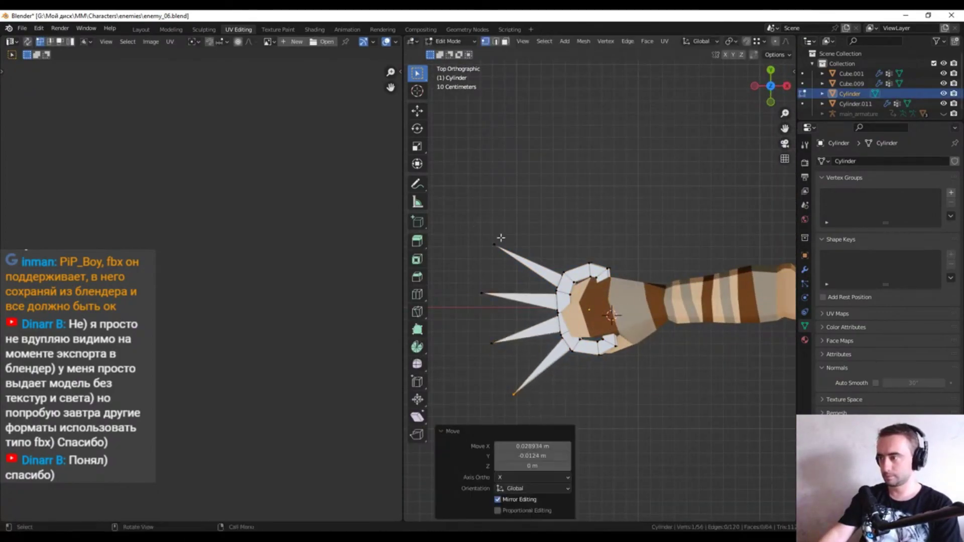
key("g")
left_click(500, 358)
key("Tab")
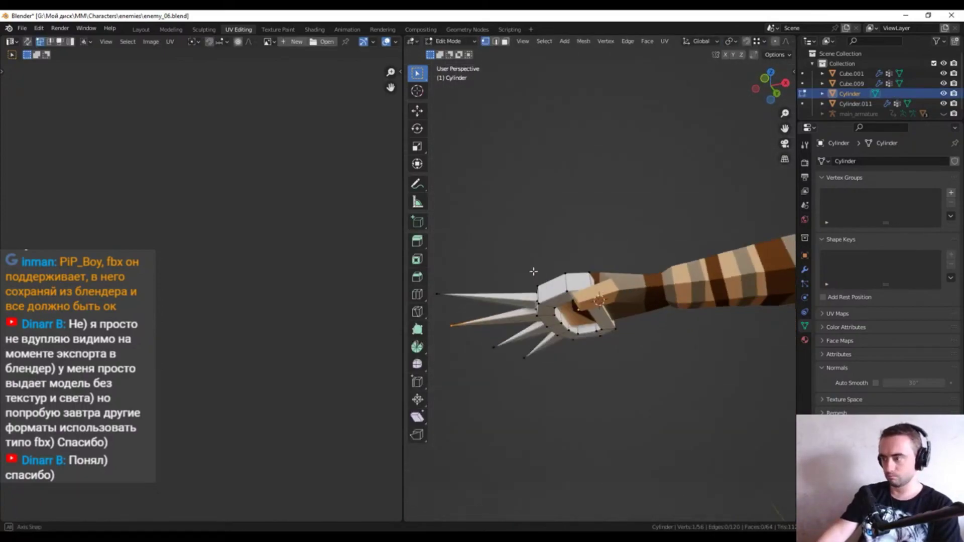
middle_click_drag(499, 357, 609, 333)
Bring up the claw's army_texture material settings in the Properties panel
scroll(583, 354, "up", 4)
scroll(583, 348, "down", 5)
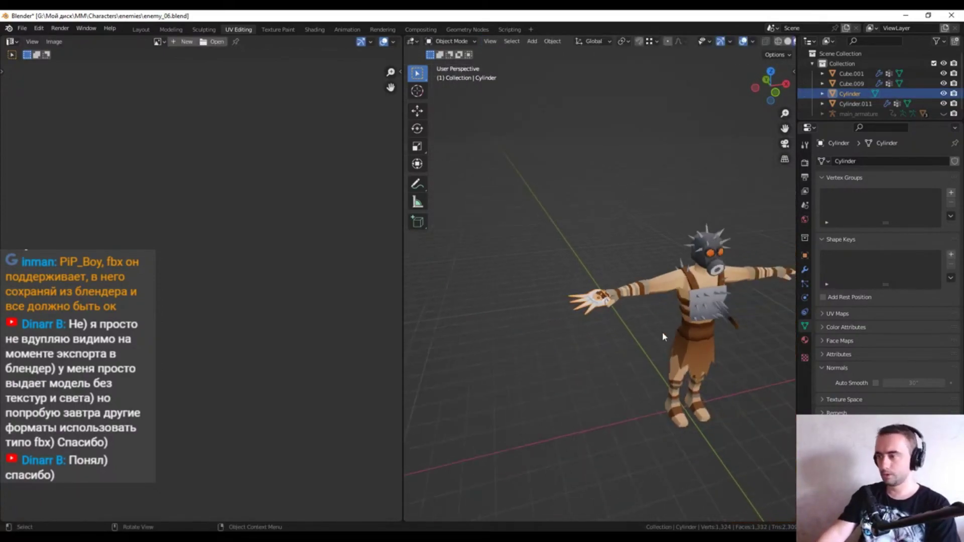
left_click(804, 269)
left_click(805, 340)
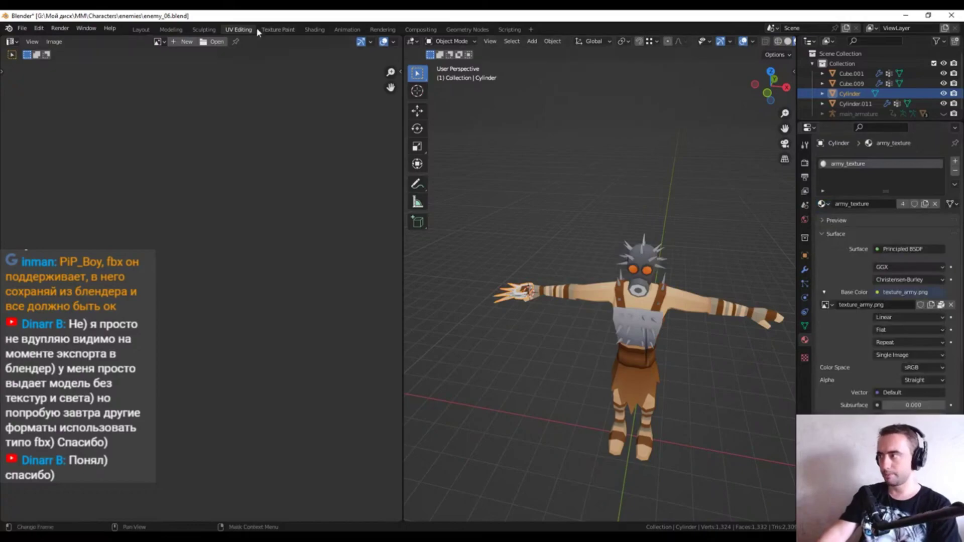
Project the claw's UVs from top view, rotate them 90° and narrow them on X
key("Tab")
key("KP_7")
key("a")
key("u")
scroll(257, 296, "down", 4)
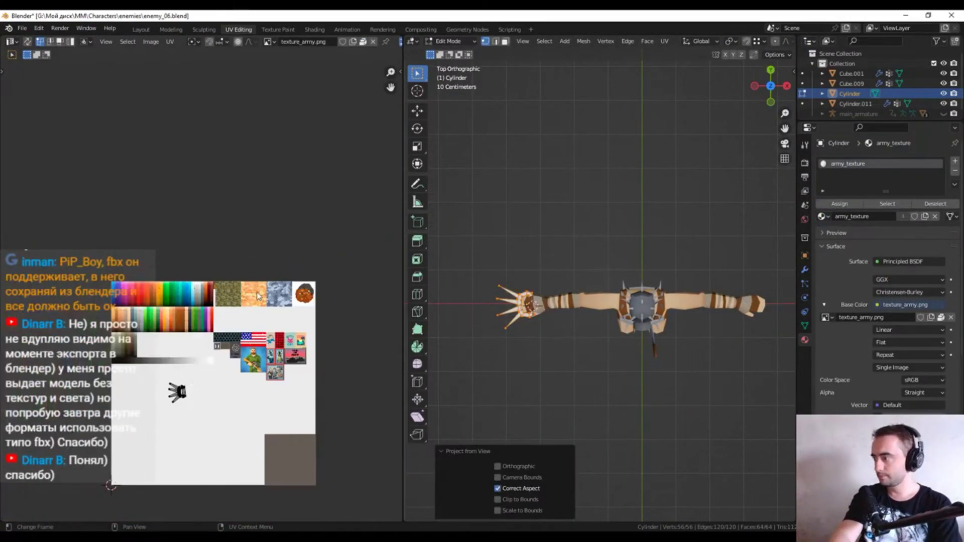
scroll(258, 296, "up", 3)
scroll(258, 296, "up", 3)
key("r")
key("Return")
scroll(258, 351, "up", 1)
key("s")
key("x")
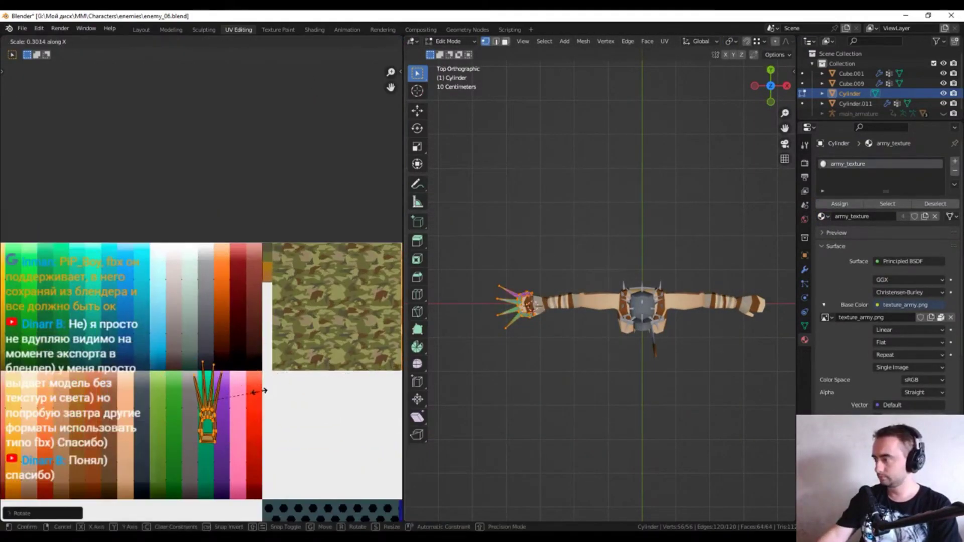
left_click(263, 391)
Slide the claw's UVs along Y onto a colour strip of texture_army.png
key("alt+a")
scroll(527, 304, "up", 7)
scroll(528, 301, "up", 4)
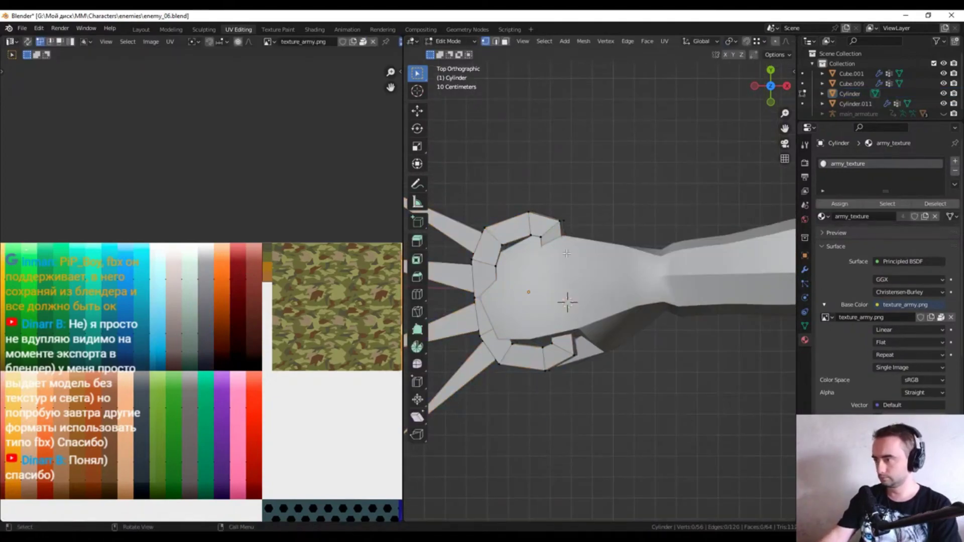
scroll(566, 254, "down", 4)
left_click_drag(517, 189, 577, 393)
scroll(216, 301, "up", 5)
key("g")
key("y")
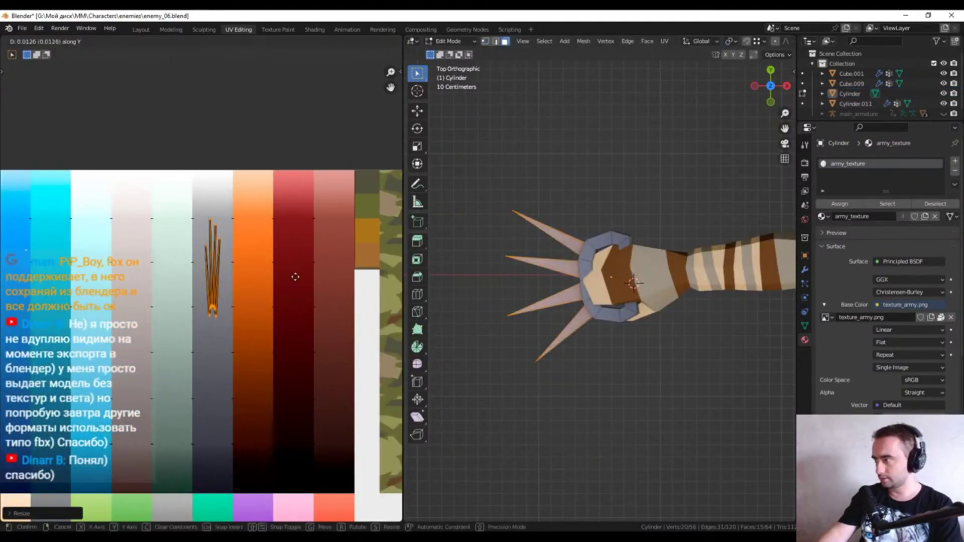
left_click(295, 277)
key("Tab")
scroll(586, 399, "down", 5)
mouse_move(585, 400)
middle_mouse_down()
mouse_move(597, 307)
mouse_move(544, 335)
middle_mouse_up()
type("claw")
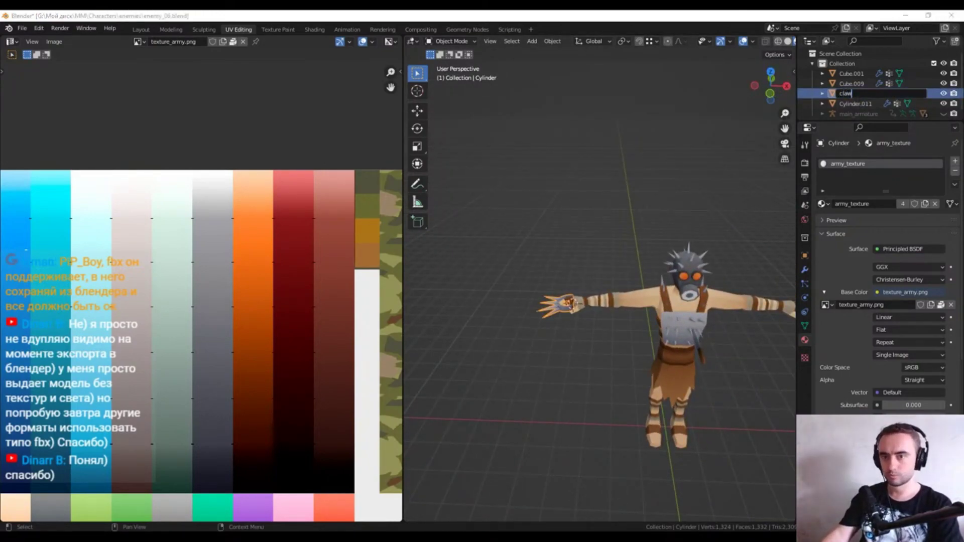
Duplicate the claw and slide the copy along X onto the other hand
key("Return")
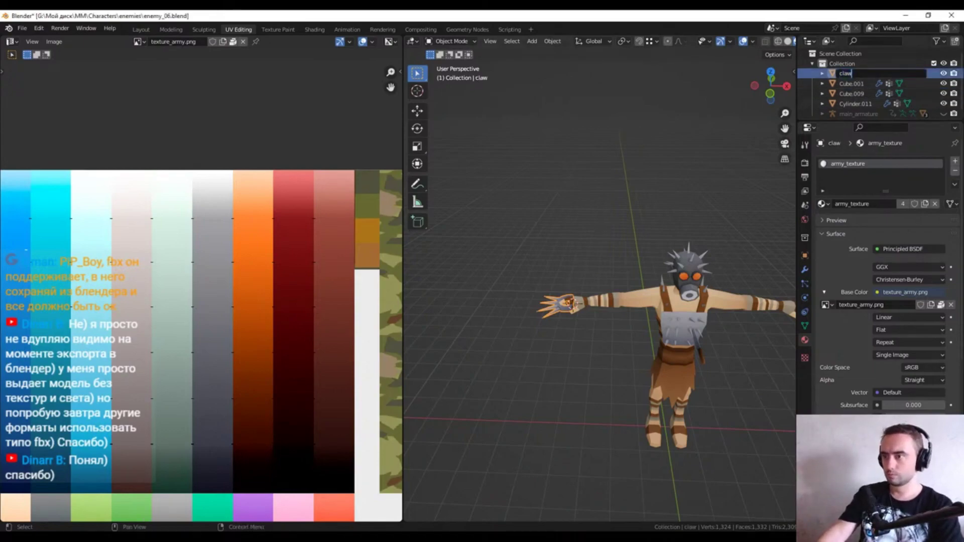
type("_01")
key("shift+d")
key("x")
left_click(462, 180)
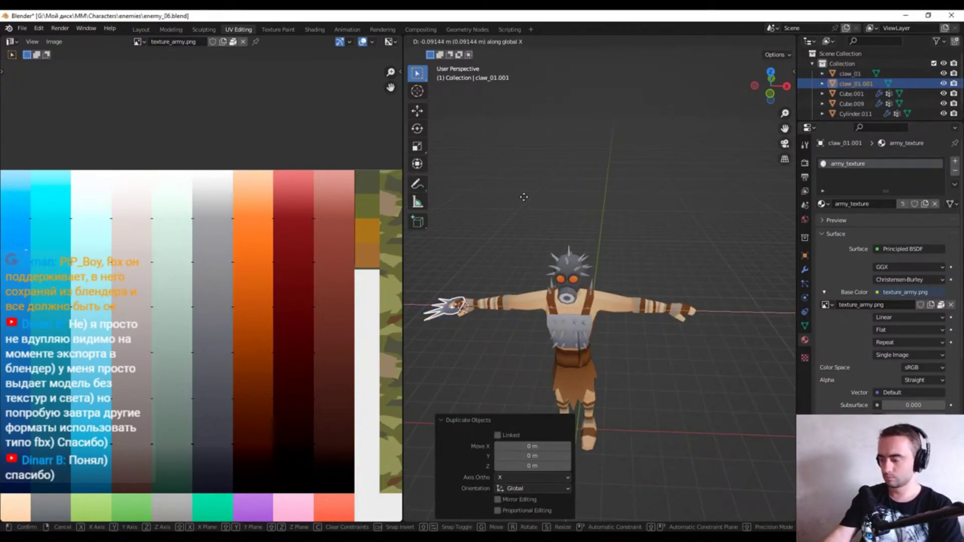
middle_click_drag(753, 216, 674, 213)
Rename the two claws enemy_06_claw_01 and enemy_06_claw_02 in the Outliner
double_click(856, 83)
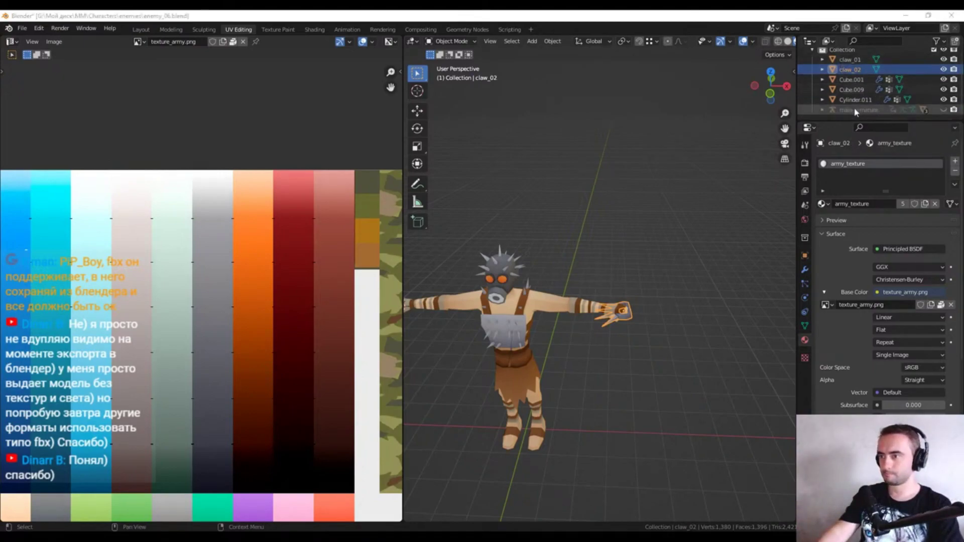
double_click(849, 73)
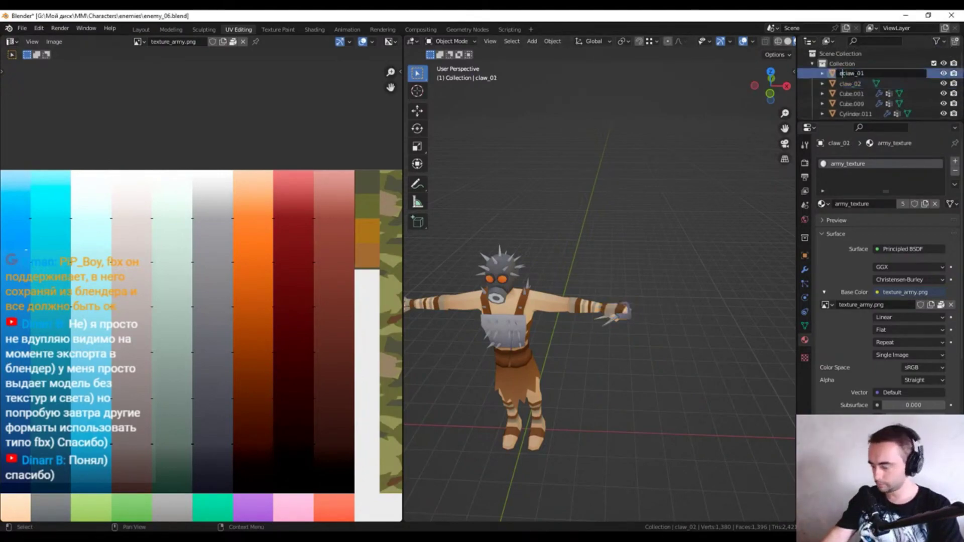
type("enemy_06_")
key("Return")
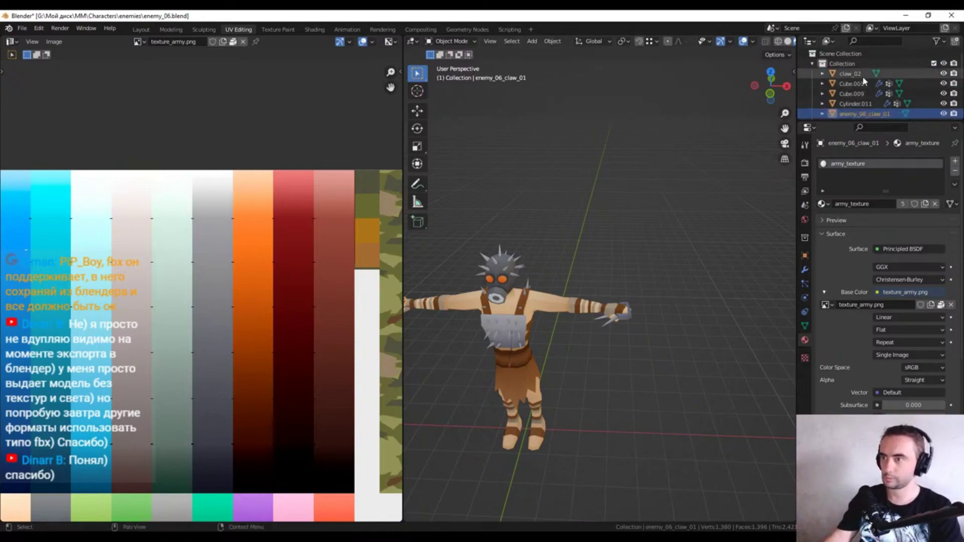
double_click(849, 73)
key("ctrl+v")
key("Return")
Rotate the second claw to face the other way, then check both claws from several angles
key("KP_1")
key("r")
left_click(632, 137)
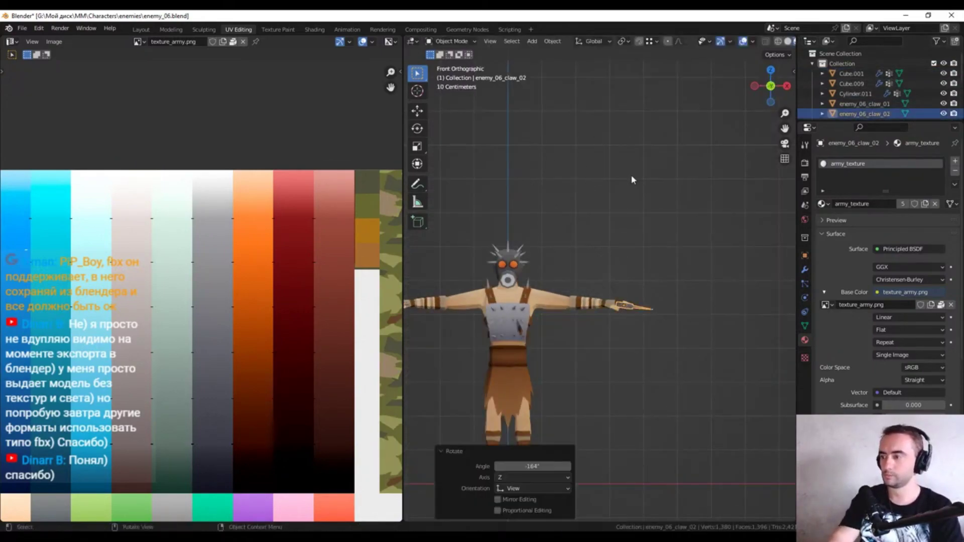
key("KP_7")
mouse_move(635, 235)
middle_mouse_down()
mouse_move(617, 232)
mouse_move(690, 197)
mouse_move(672, 189)
middle_mouse_up()
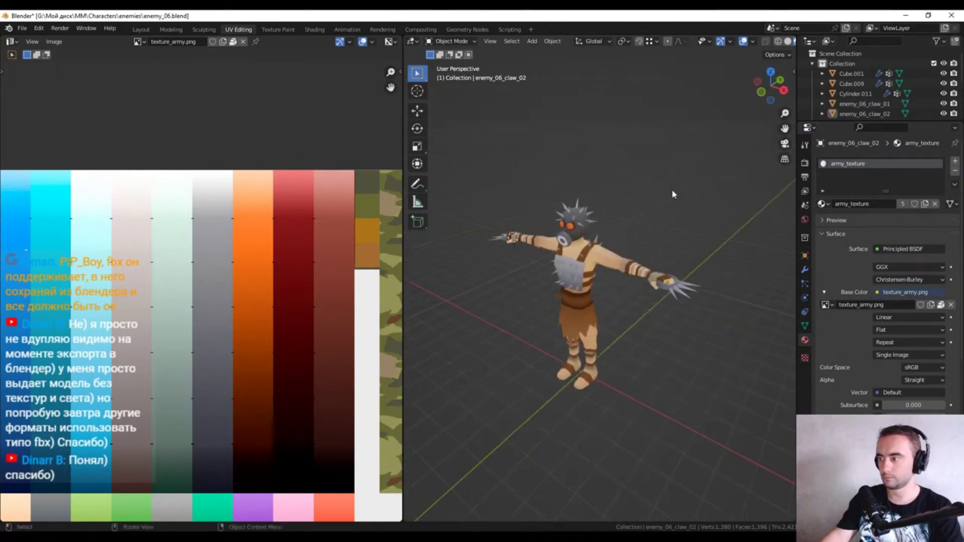
key("KP_5")
middle_click_drag(582, 301, 571, 309)
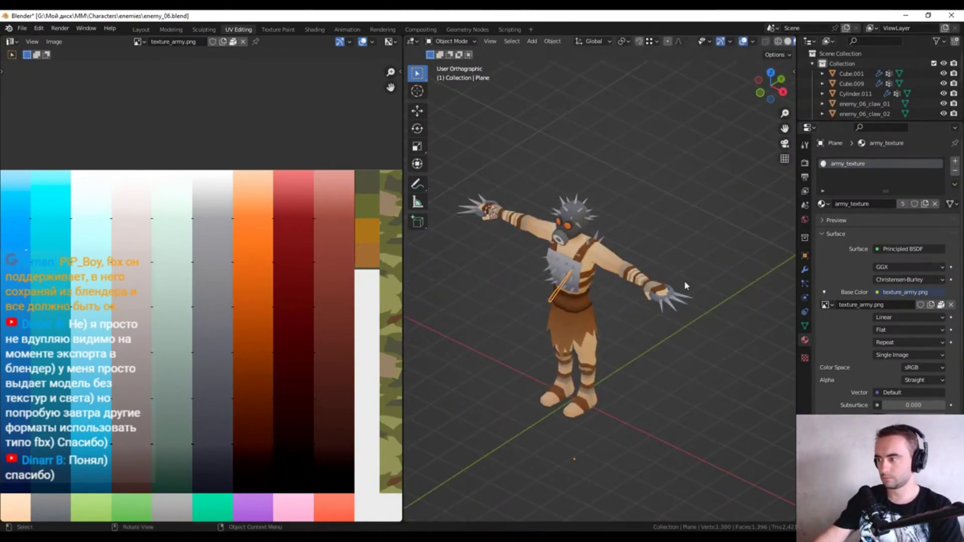
In Edit Mode, tilt the dagger plane around Z and shift it along X
key("Tab")
scroll(691, 239, "up", 2)
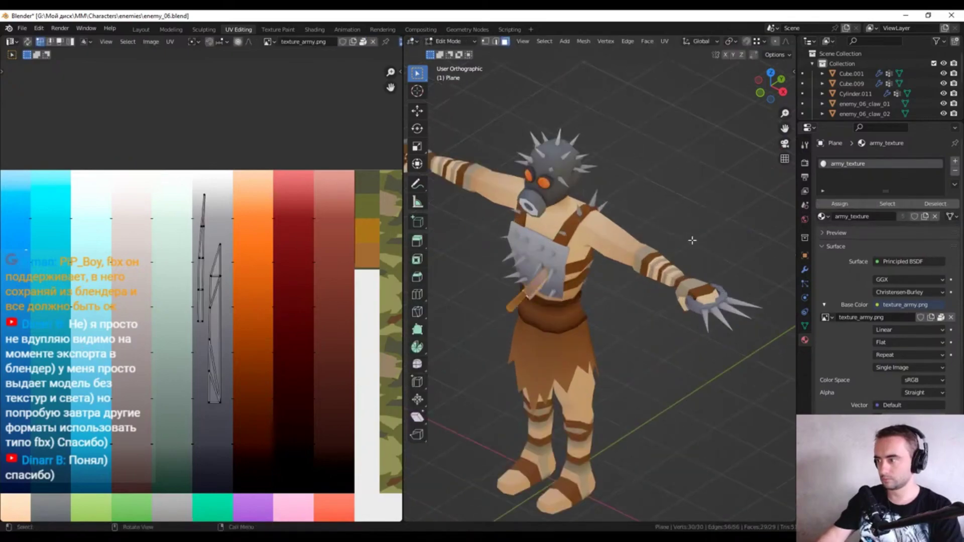
key("r")
key("z")
left_click(675, 281)
key("g")
key("x")
left_click(658, 318)
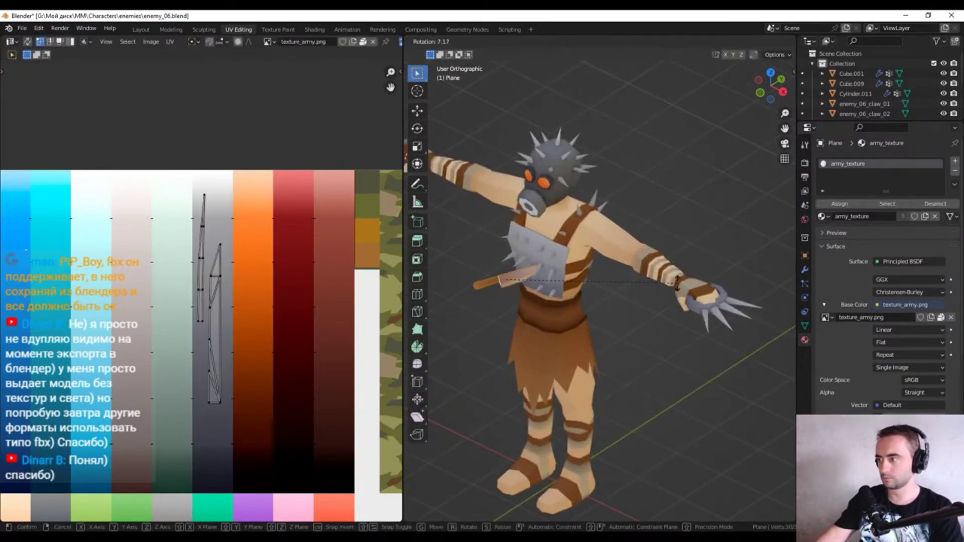
key("Tab")
Take a screenshot of the finished character area
scroll(714, 177, "down", 3)
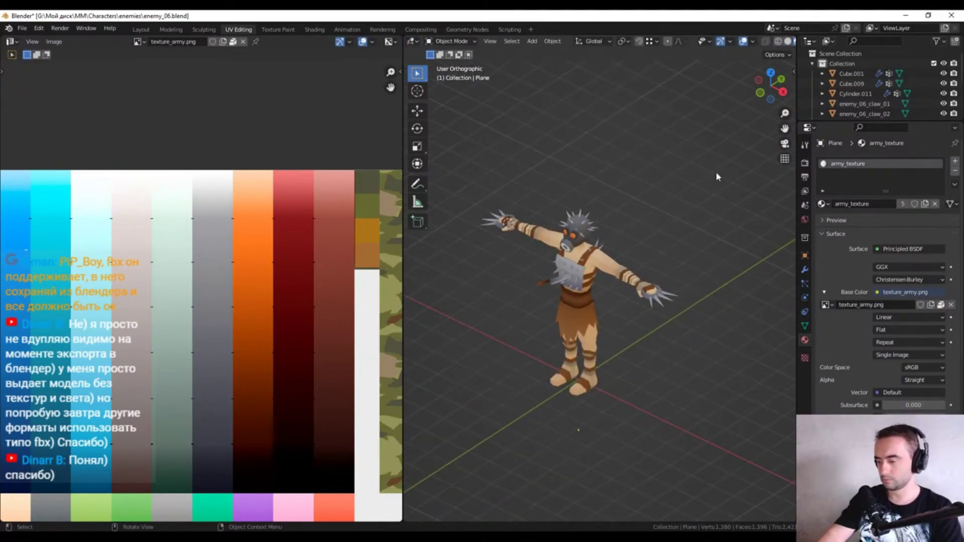
key("Print")
left_click_drag(690, 184, 460, 409)
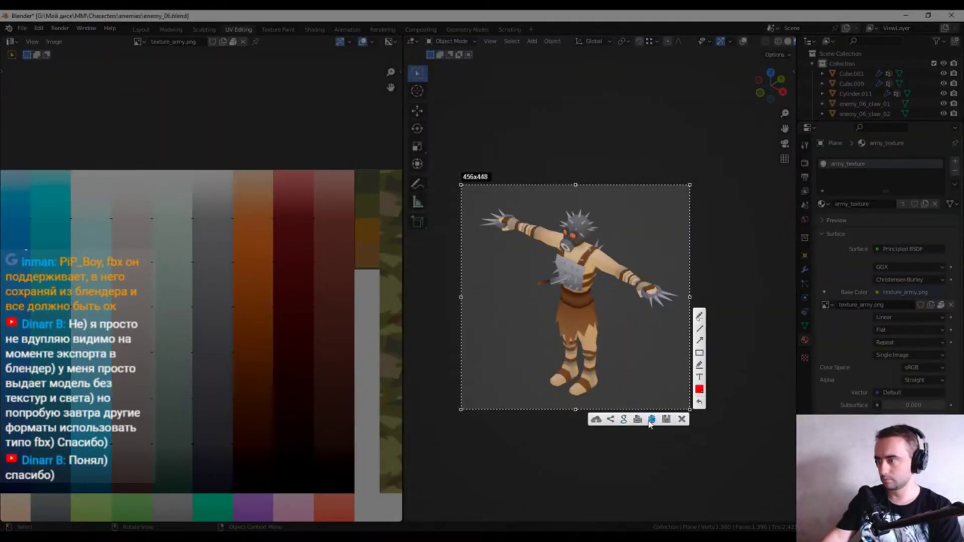
Close the screenshot capture and save the work to enemy_06.blend
left_click(650, 421)
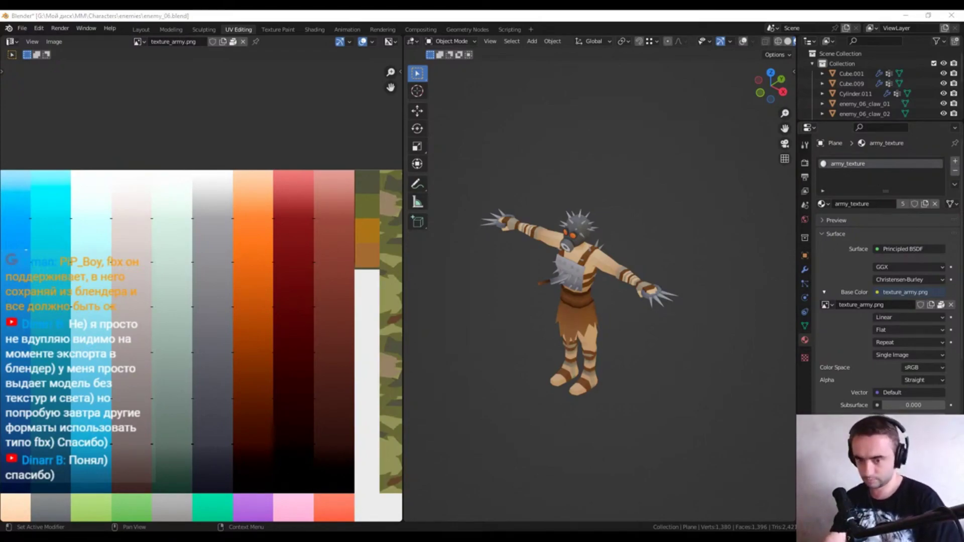
scroll(657, 317, "up", 2)
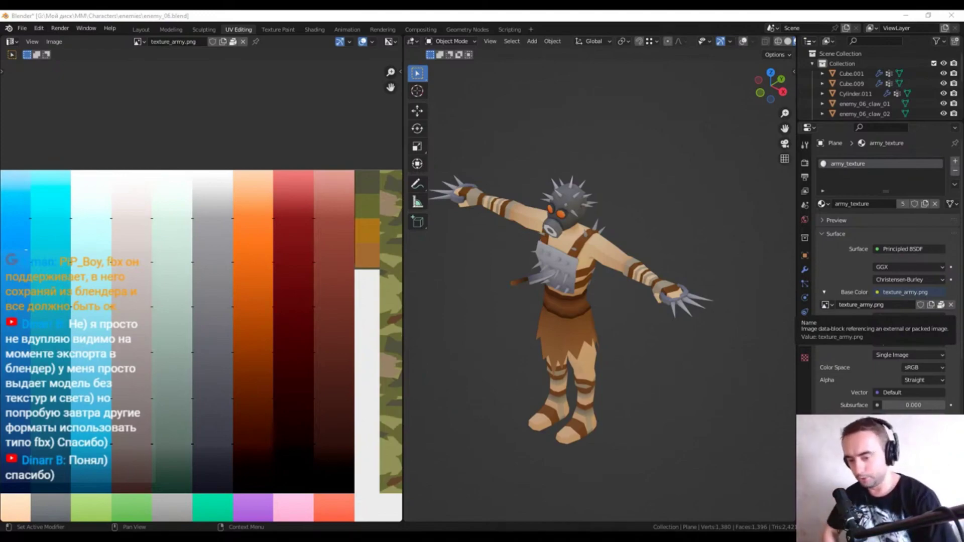
key("ctrl+s")
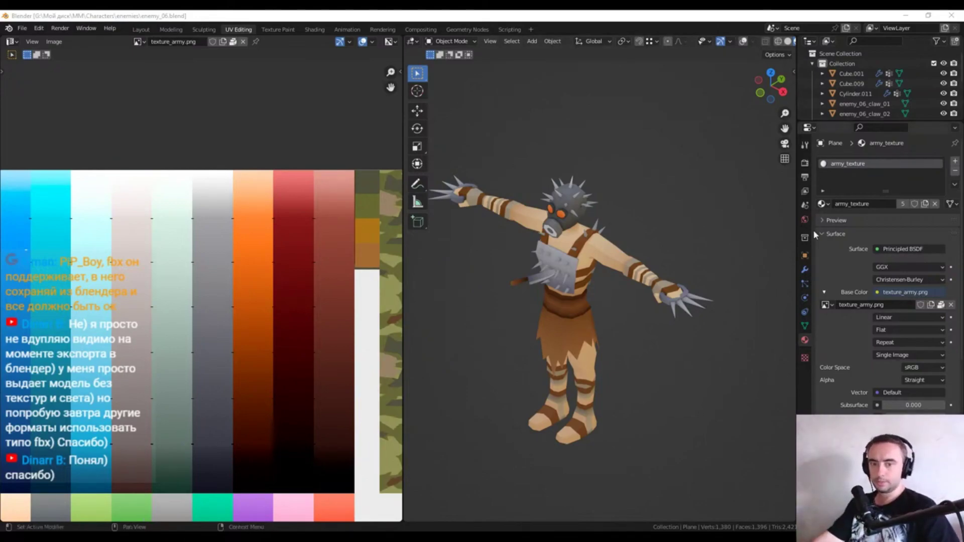
Save a copy of the file as enemy_06a.blend
left_click(141, 30)
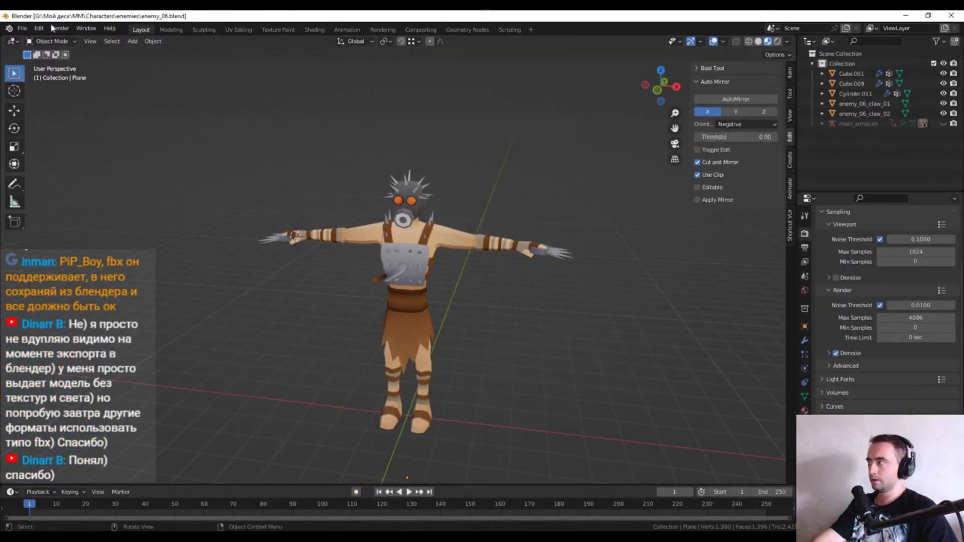
left_click(22, 28)
left_click(52, 107)
key("Return")
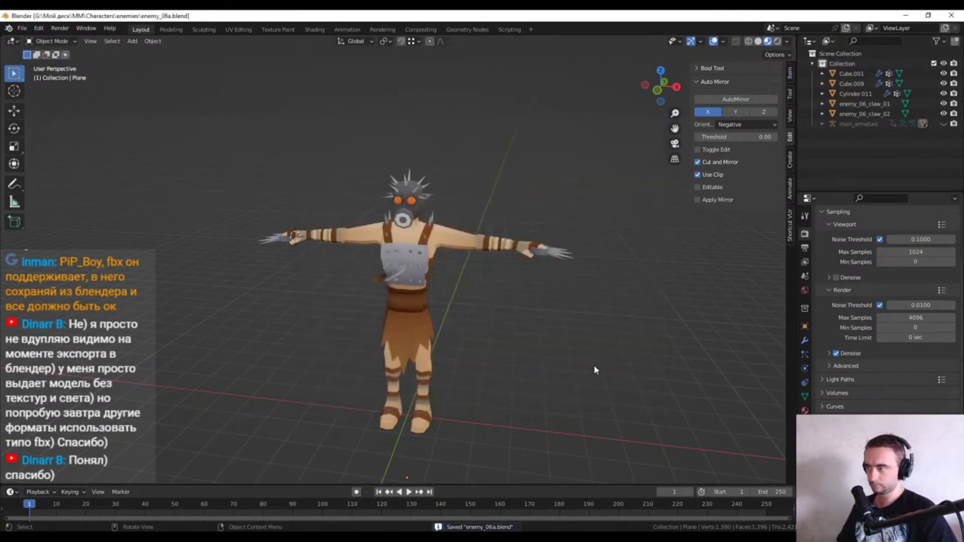
Apply the head's Mirror modifier and join the head into the enemy_06 body mesh
scroll(853, 171, "down", 1)
left_click(861, 160)
type("enemy_06")
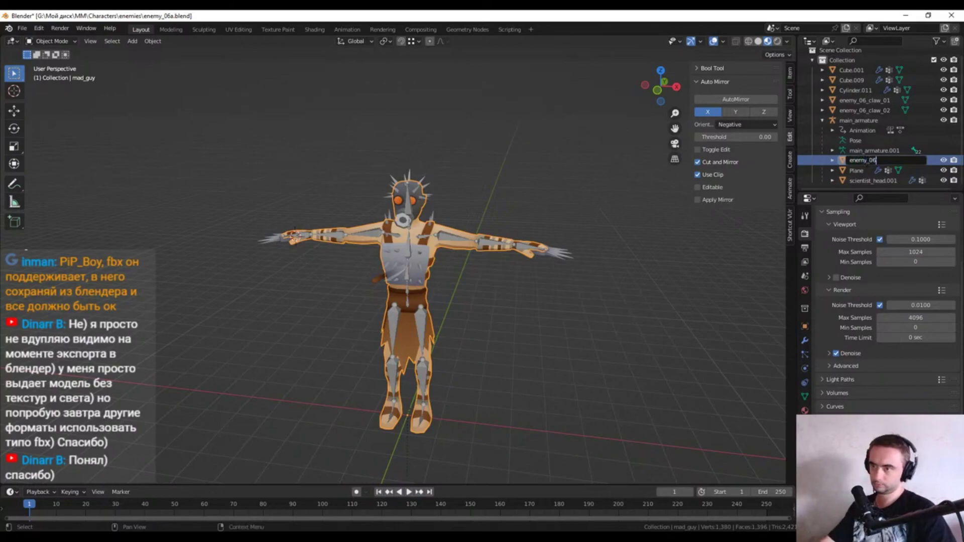
left_click(805, 341)
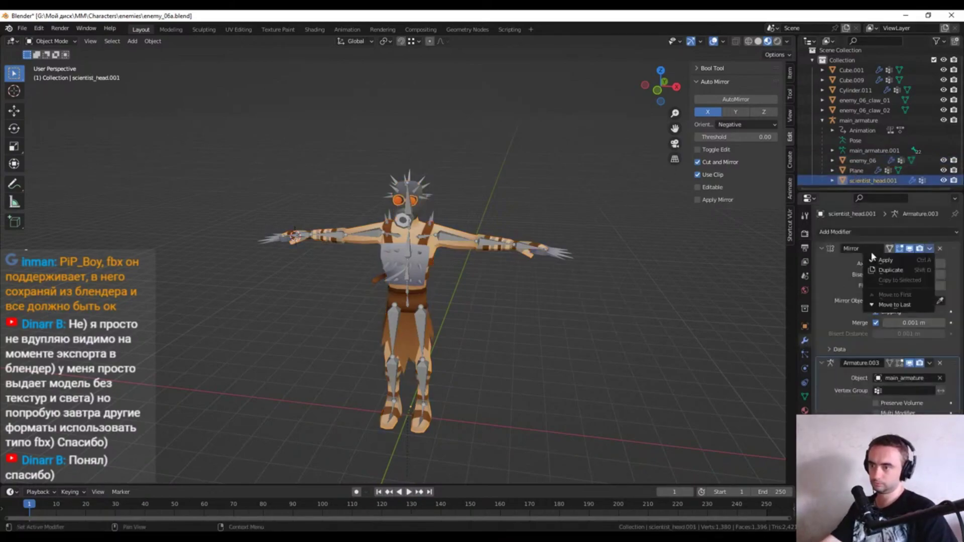
left_click(885, 259)
key("ctrl+j")
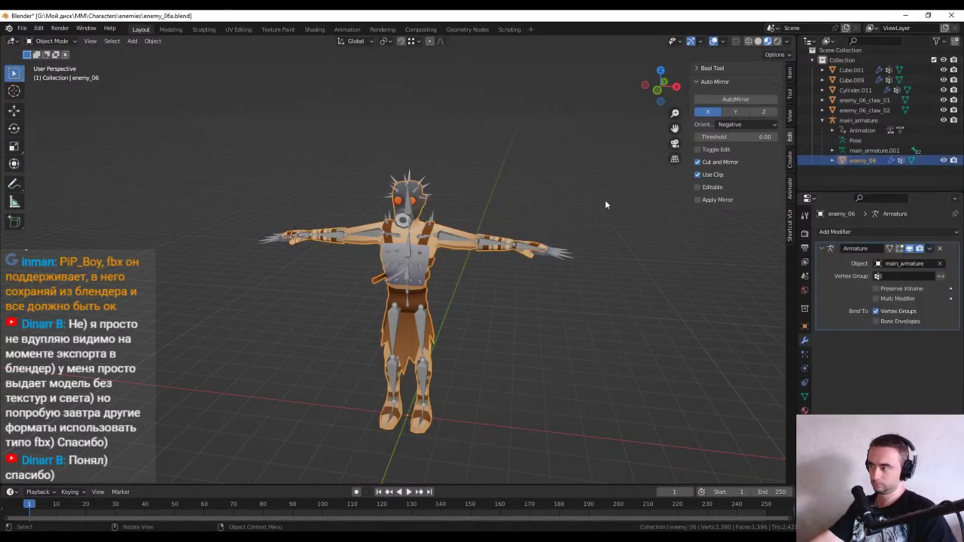
Inspect the joined enemy_06 mesh and its knife faces in Edit Mode from the side
key("Tab")
scroll(677, 232, "up", 5)
left_click(377, 300)
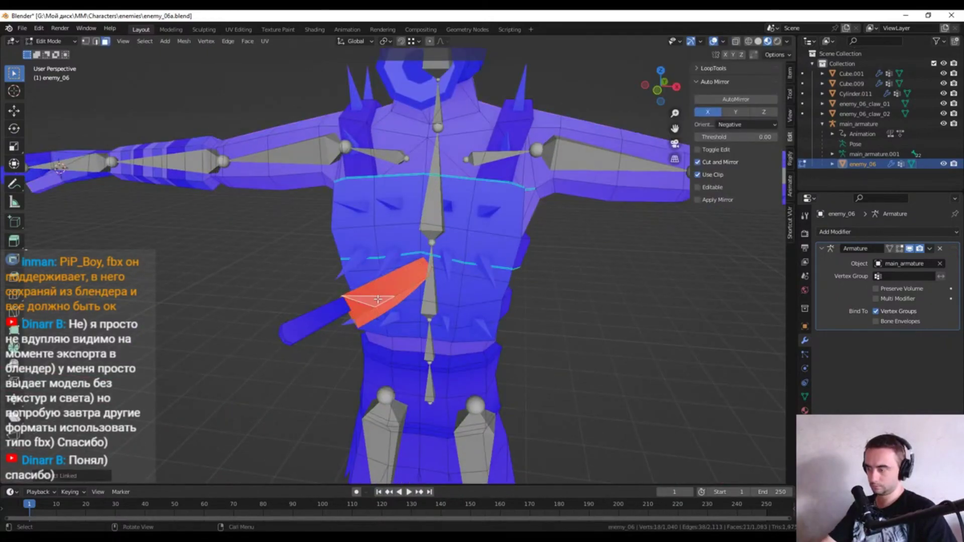
scroll(599, 297, "down", 3)
scroll(600, 297, "up", 5)
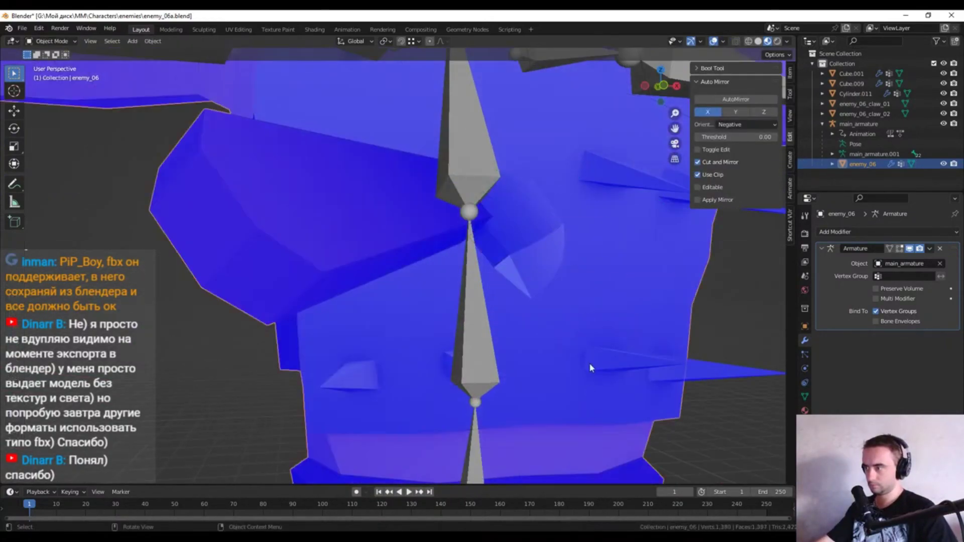
key("Tab")
mouse_move(589, 362)
middle_mouse_down()
mouse_move(440, 235)
mouse_move(680, 99)
middle_mouse_up()
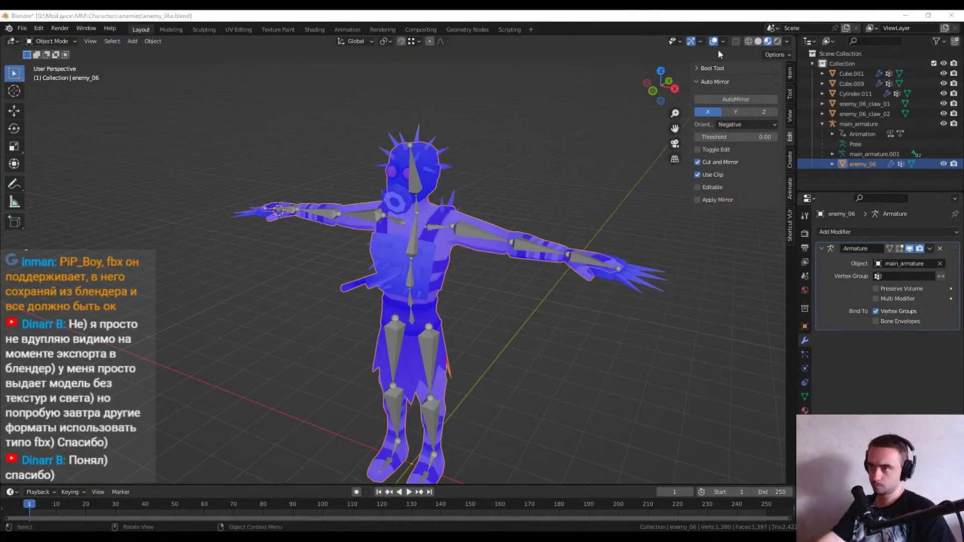
key("Tab")
scroll(339, 296, "up", 5)
Leave Edit Mode and return from UV Editing to the Layout workspace in side view
left_click(239, 29)
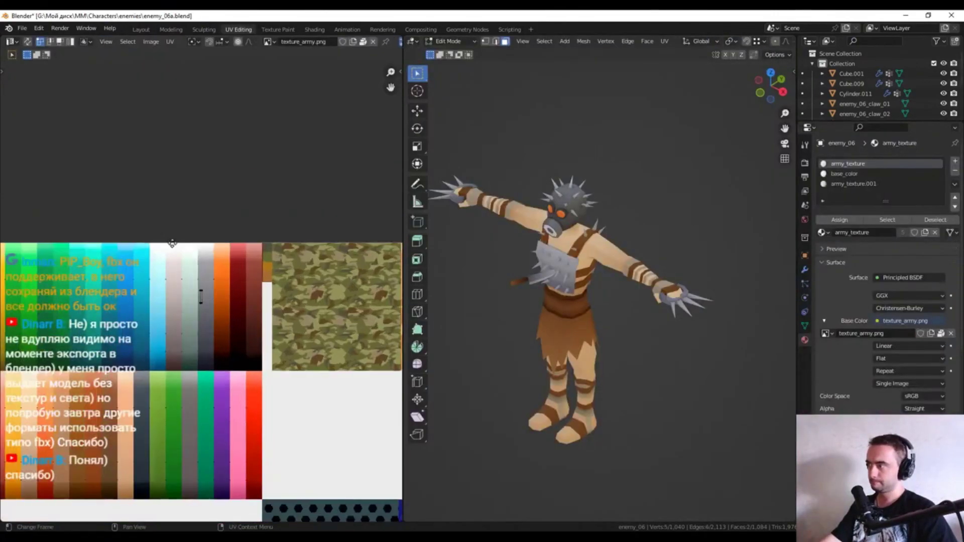
scroll(208, 427, "down", 3)
scroll(251, 301, "up", 3)
scroll(301, 202, "up", 3)
key("Tab")
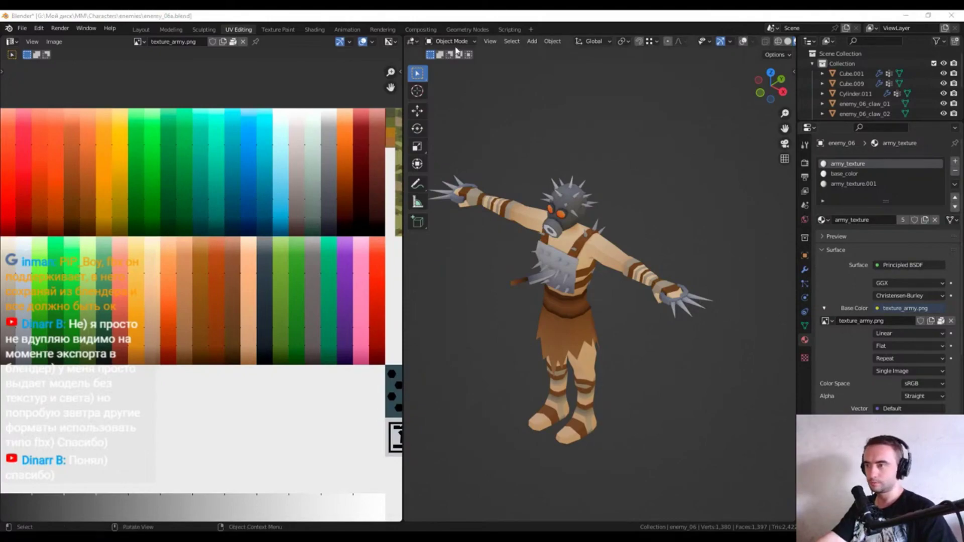
left_click(141, 29)
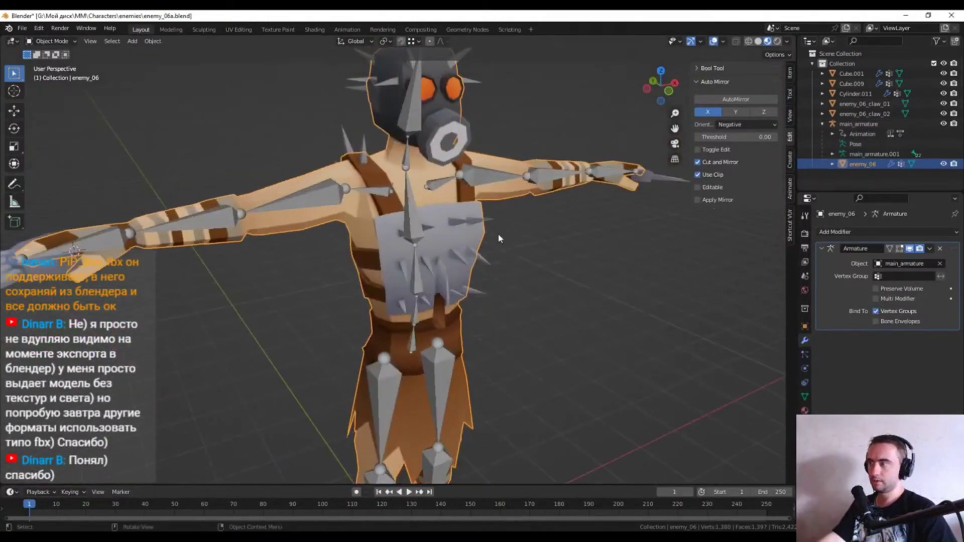
scroll(498, 233, "down", 4)
middle_click_drag(498, 233, 281, 228)
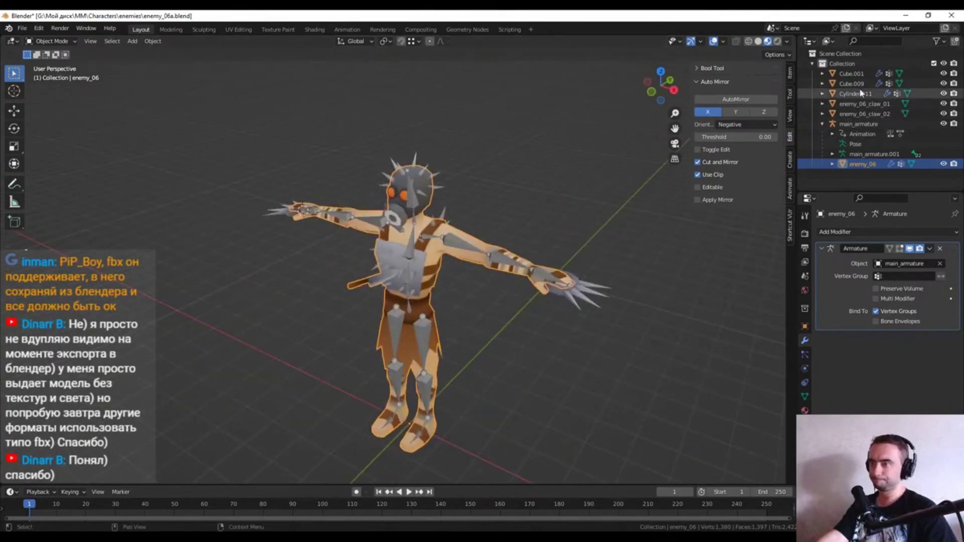
Parent Cube.001, Cube.009 and Cylinder.011 to main_armature using Object parenting
left_click(851, 74)
left_click(852, 84, "shift")
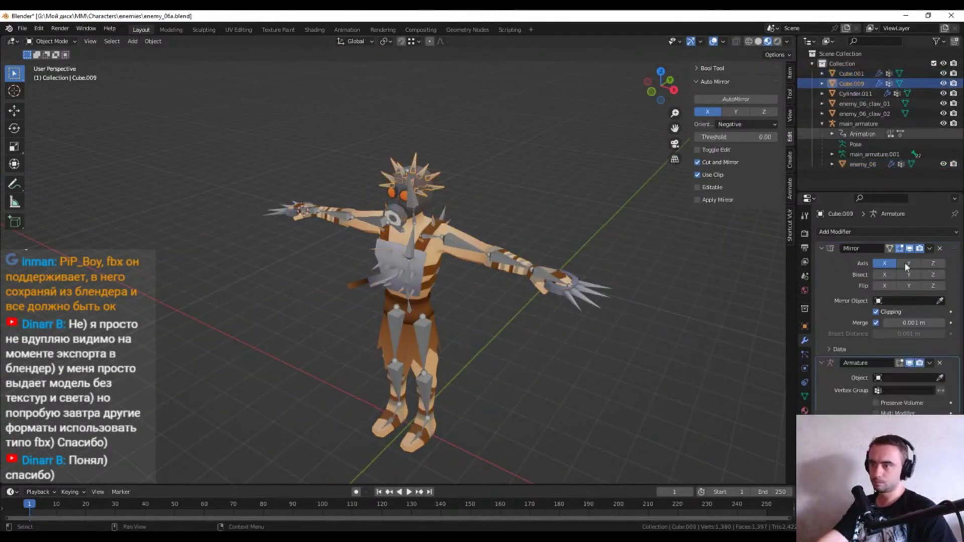
left_click(413, 231)
scroll(452, 201, "up", 3)
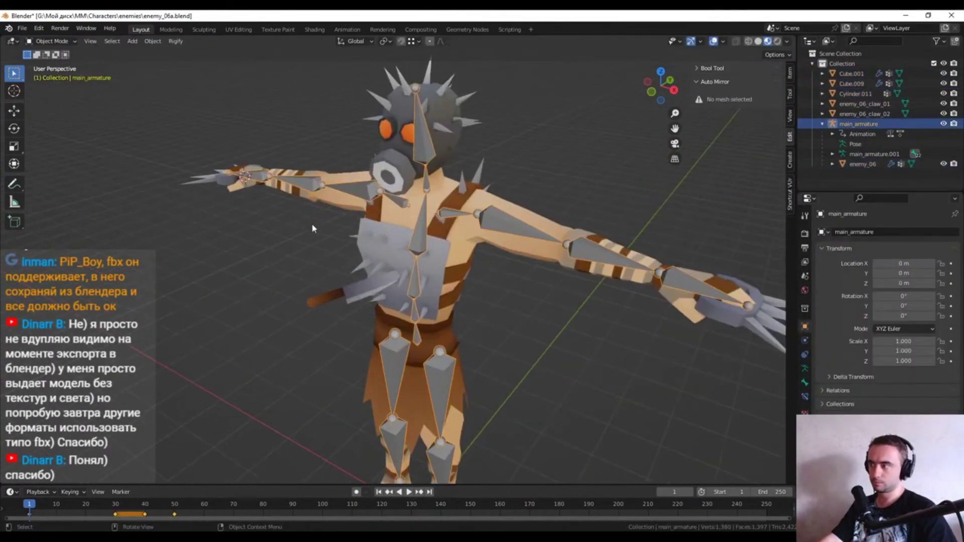
left_click(462, 174)
left_click(416, 224, "shift")
key("ctrl+p")
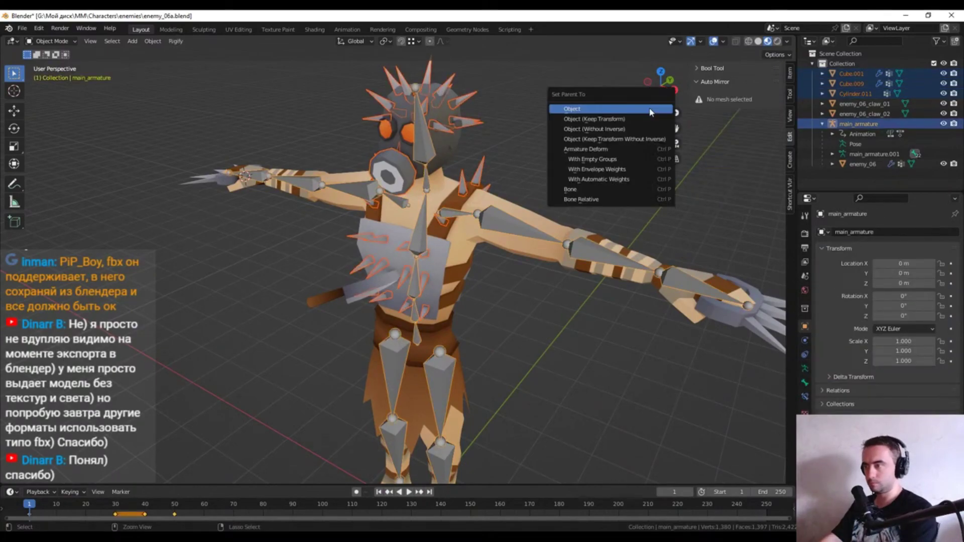
left_click(587, 182)
In Pose Mode, rotate upper_arm.L down to test the arm deformation
key("KP_1")
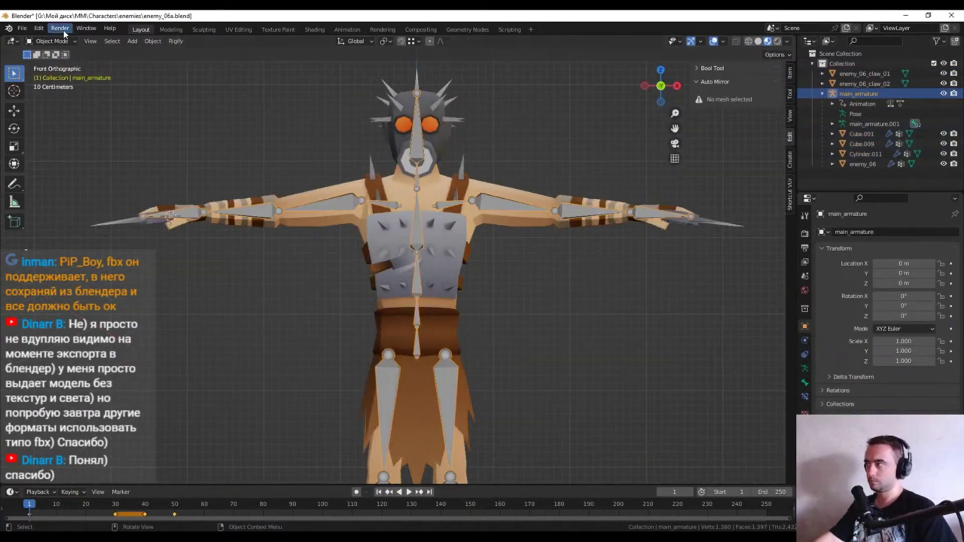
key("ctrl+Tab")
left_click(291, 211)
key("r")
left_click(517, 205)
key("r")
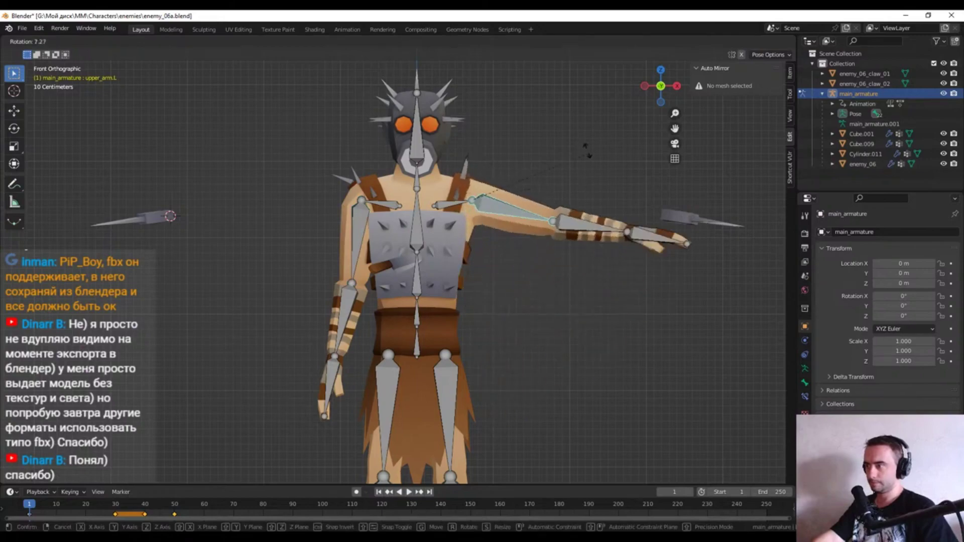
left_click(458, 295)
Rotate the neck bone to test the head, then select enemy_06 and choose its interaction mode
left_click(417, 165)
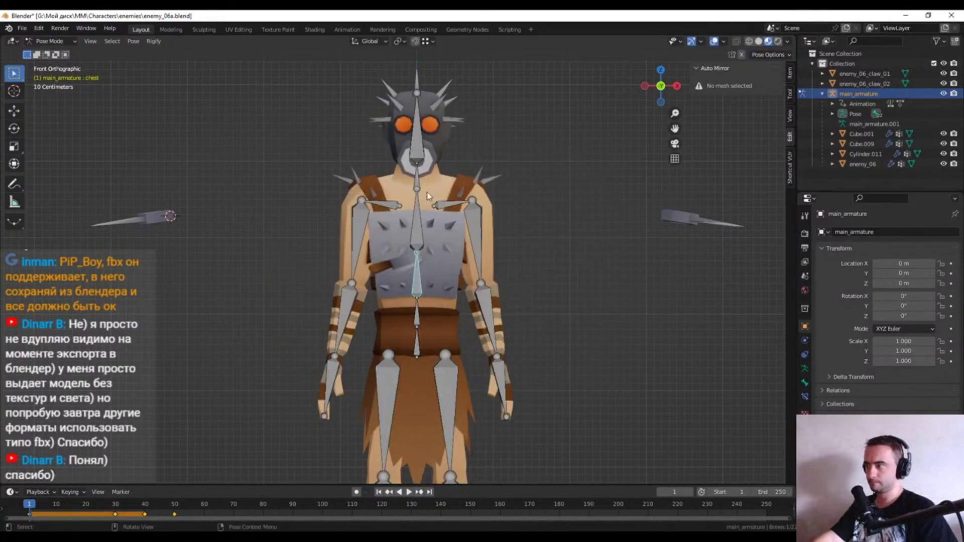
middle_click_drag(416, 165, 482, 221)
key("r")
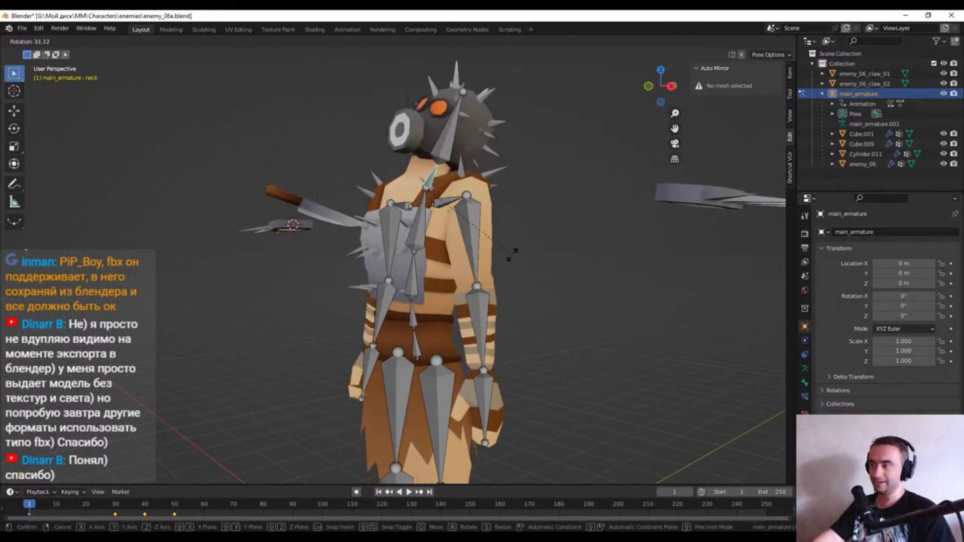
left_click(512, 255)
middle_click_drag(512, 255, 495, 308)
key("ctrl+Tab")
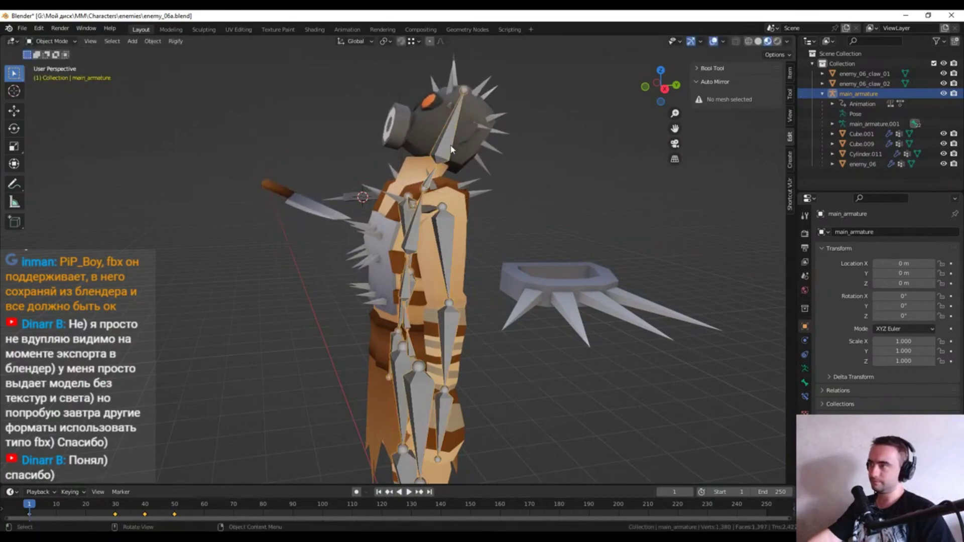
left_click(278, 191)
left_click(55, 97)
Start weight painting enemy_06 and review the neck and other vertex group weights across the body
left_click(805, 397)
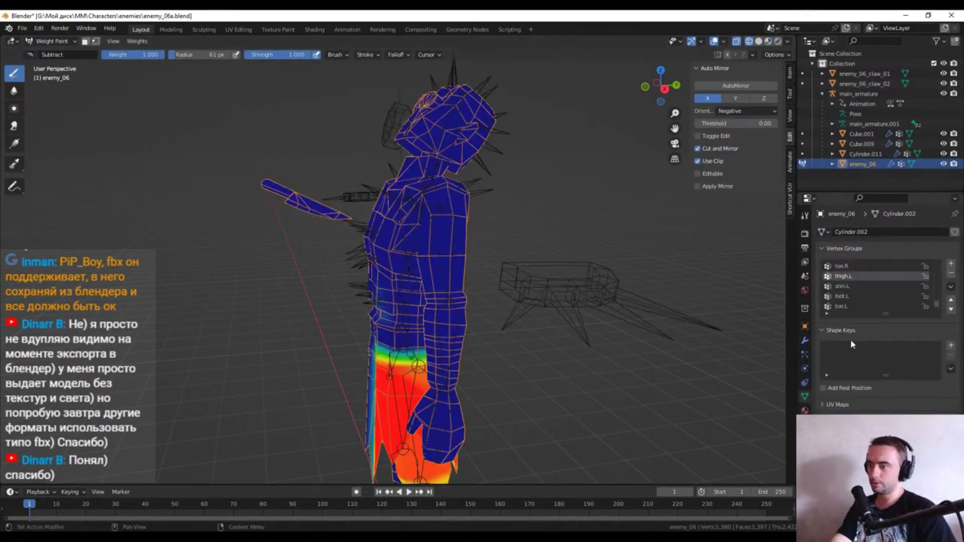
left_click(841, 307)
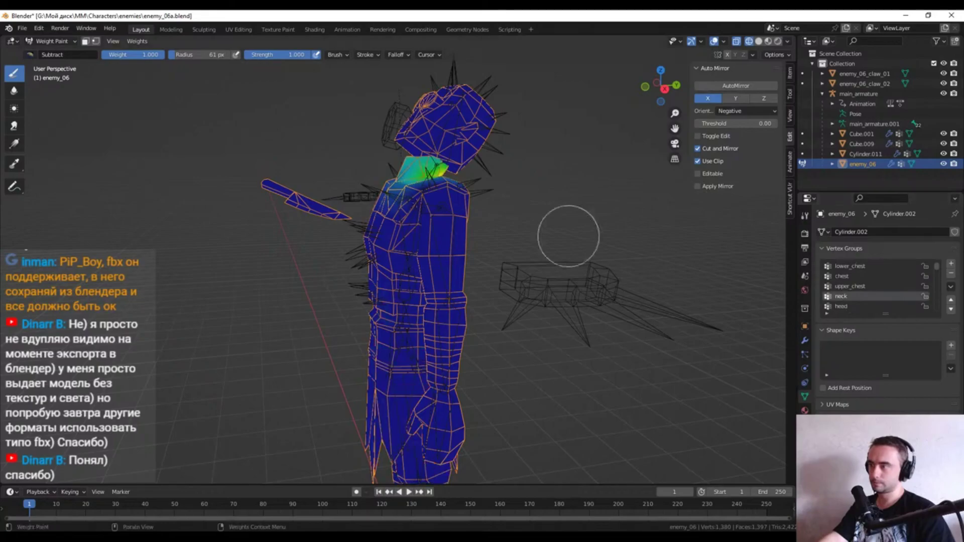
scroll(873, 291, "down", 1)
mouse_move(215, 164)
middle_mouse_down()
mouse_move(522, 230)
mouse_move(382, 236)
middle_mouse_up()
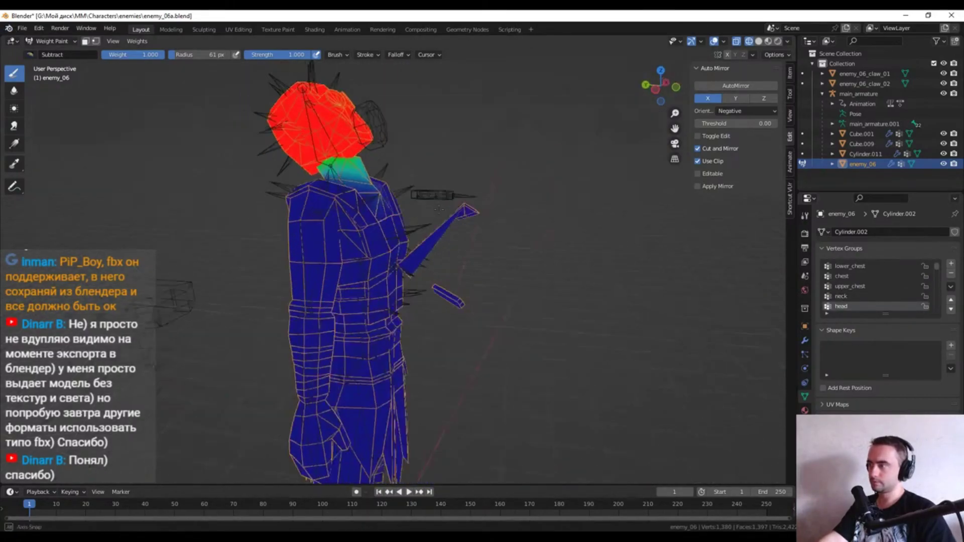
scroll(452, 201, "up", 4)
scroll(889, 306, "down", 1, "ctrl")
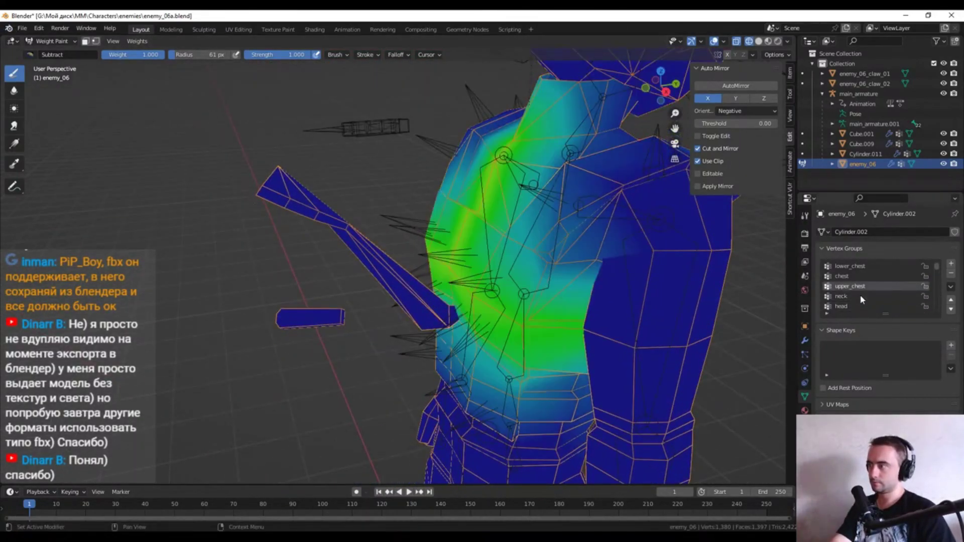
scroll(869, 292, "down", 1, "ctrl")
scroll(845, 277, "down", 1, "ctrl")
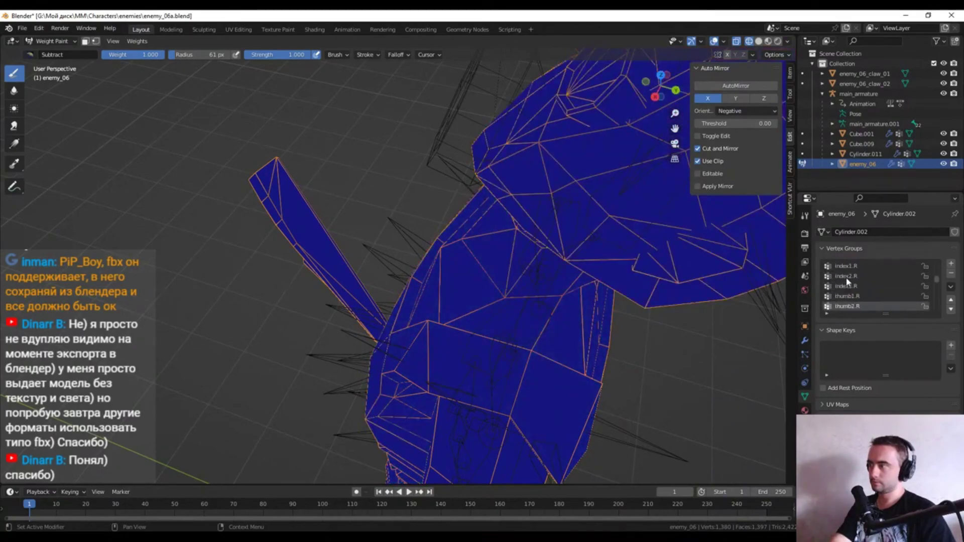
scroll(845, 277, "down", 10, "ctrl")
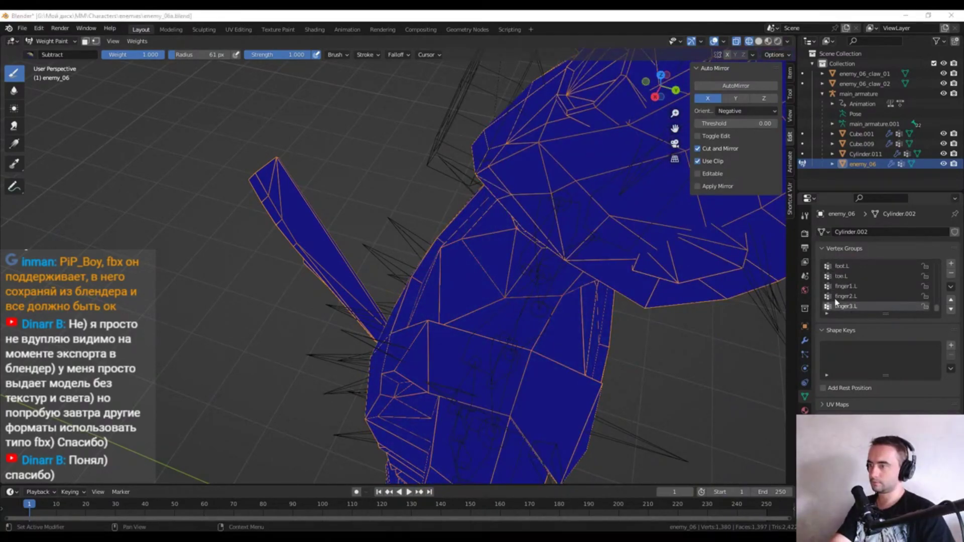
middle_click_drag(420, 236, 502, 261)
scroll(852, 271, "up", 3)
scroll(853, 273, "up", 8, "ctrl")
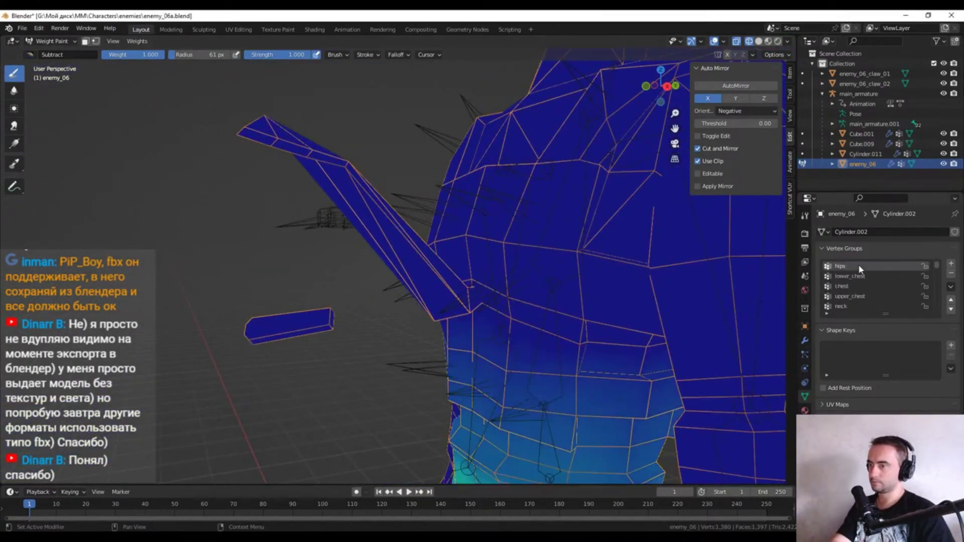
scroll(876, 278, "up", 5, "ctrl")
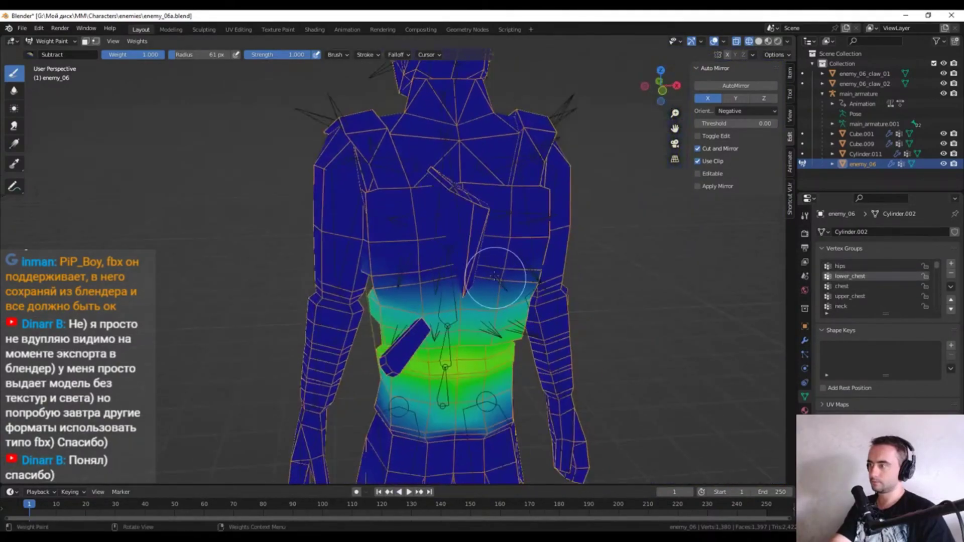
scroll(875, 277, "down", 1, "ctrl")
scroll(853, 291, "down", 1, "ctrl")
scroll(853, 296, "down", 1, "ctrl")
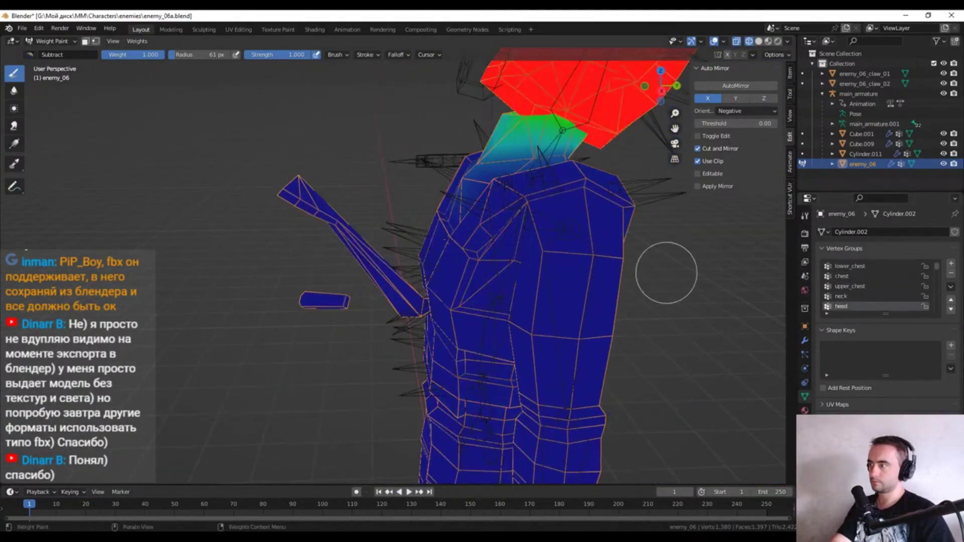
middle_click_drag(502, 251, 577, 251)
With the chest group active and brush blend set to Add, paint more chest weight near the arm
left_click(842, 286)
left_click(35, 55)
left_click(75, 90)
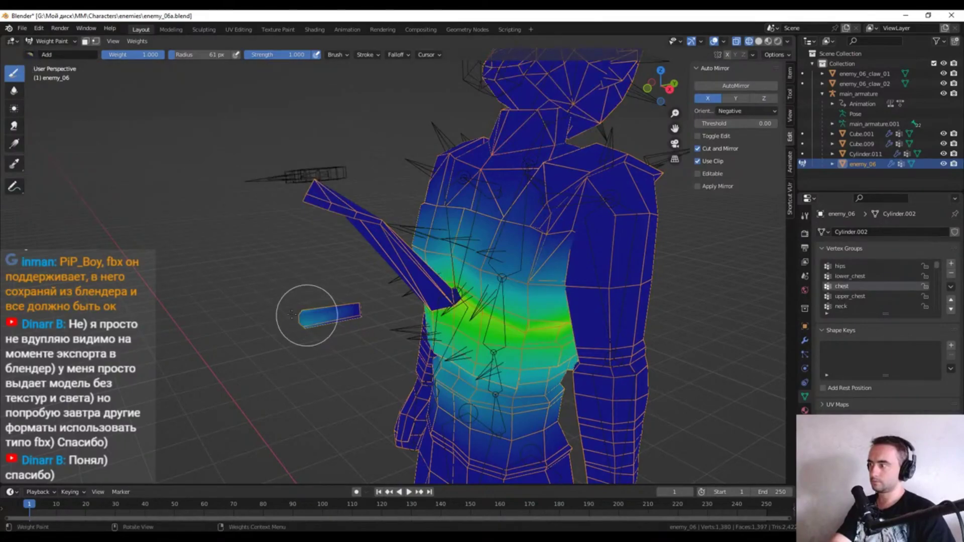
middle_click_drag(307, 318, 263, 194)
scroll(484, 305, "up", 3)
scroll(451, 301, "up", 3)
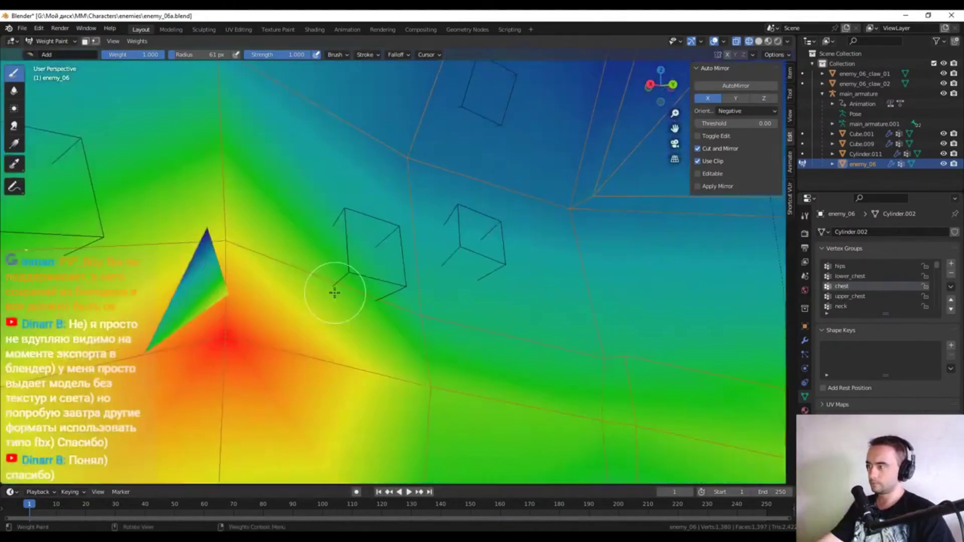
scroll(226, 286, "down", 5)
middle_click_drag(301, 295, 477, 269)
scroll(477, 268, "up", 2)
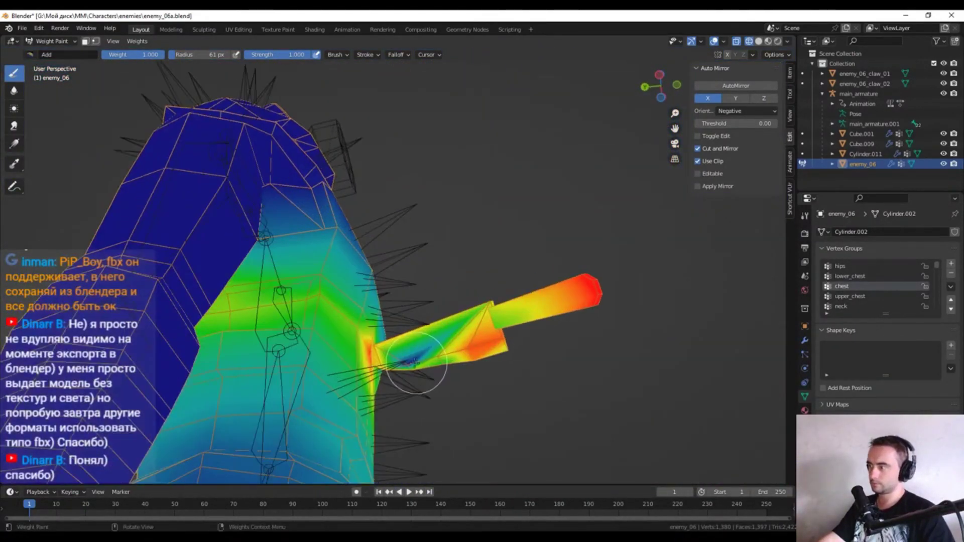
middle_click_drag(351, 251, 251, 201)
scroll(151, 108, "down", 4)
key("ctrl+Tab")
key("shift+z")
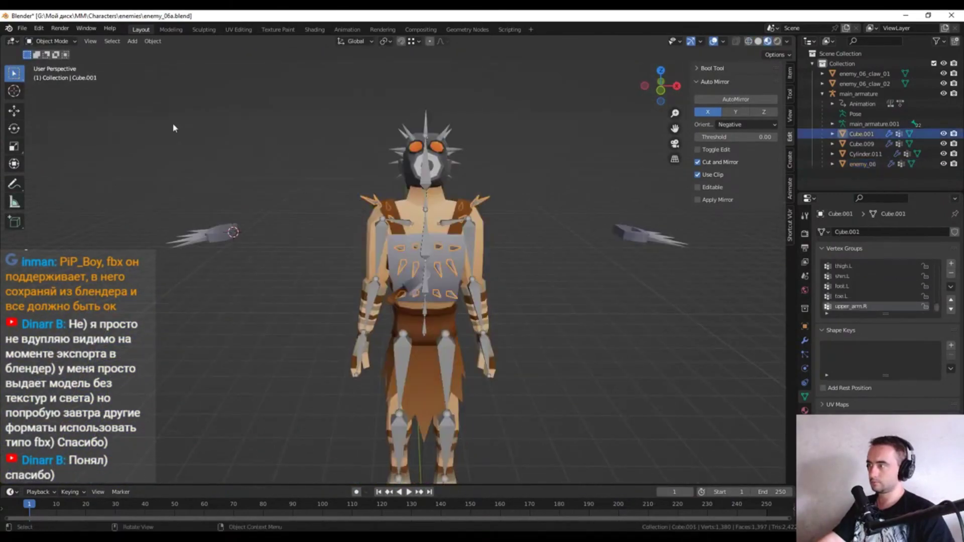
key("ctrl+z")
key("shift+z")
scroll(359, 170, "up", 3)
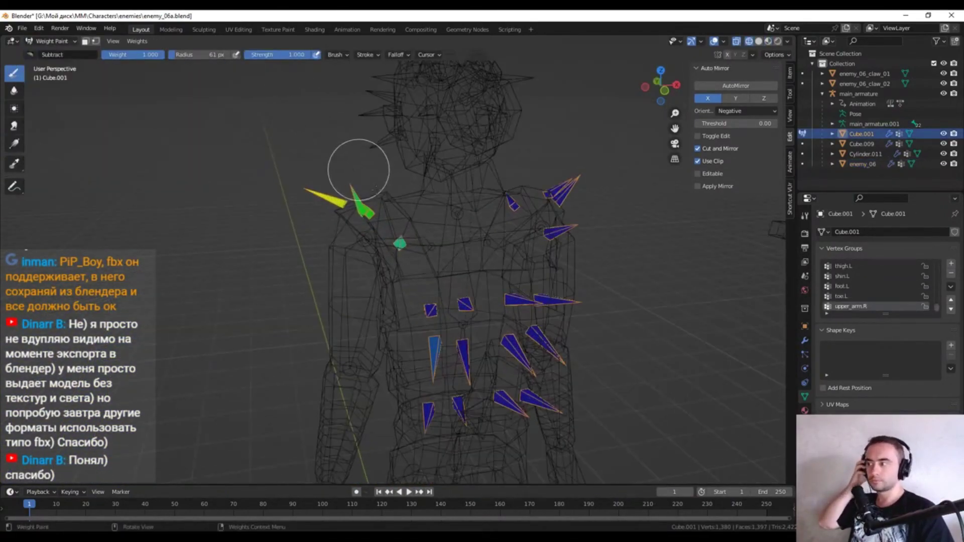
mouse_move(388, 190)
middle_mouse_down()
mouse_move(387, 146)
mouse_move(301, 214)
mouse_move(410, 269)
middle_mouse_up()
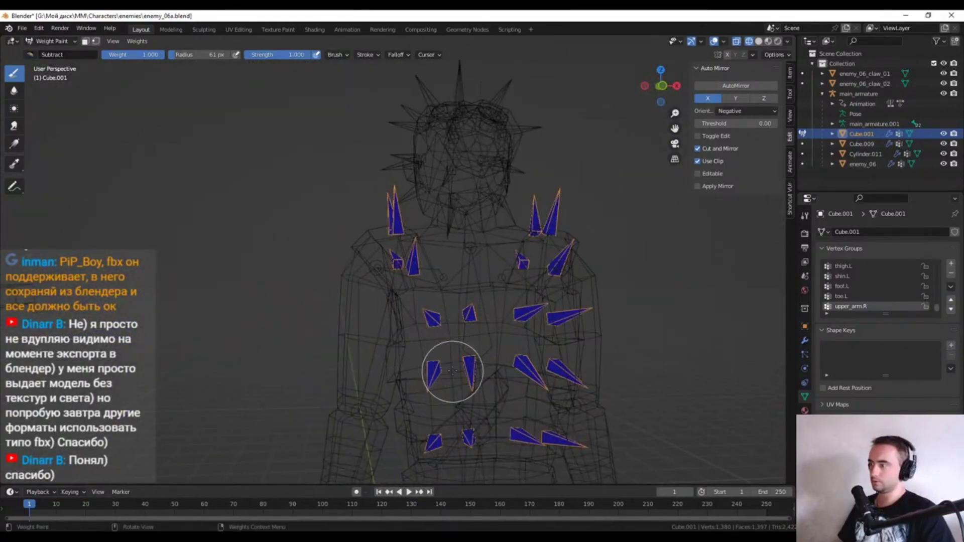
scroll(859, 281, "up", 5)
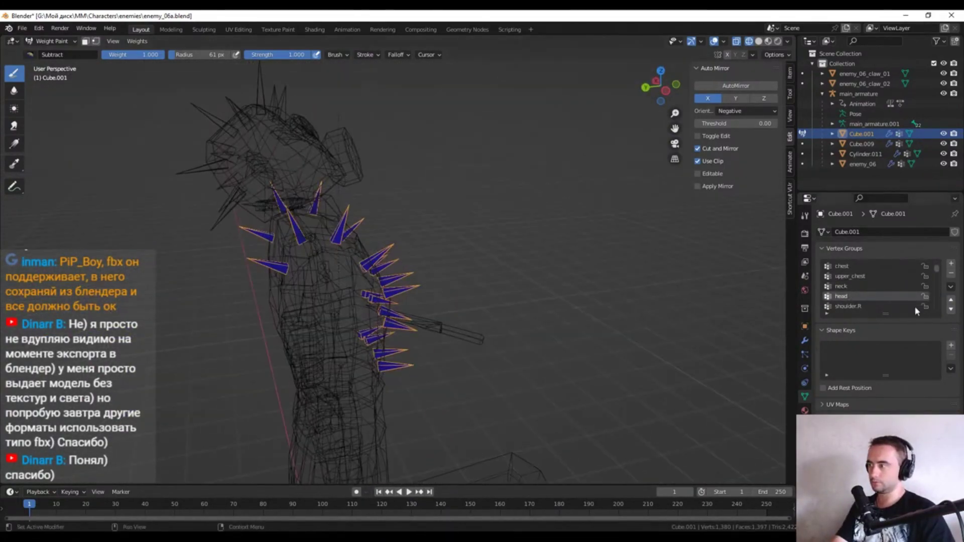
scroll(867, 294, "down", 1)
mouse_move(352, 226)
middle_mouse_down()
mouse_move(430, 248)
mouse_move(472, 296)
mouse_move(441, 345)
middle_mouse_up()
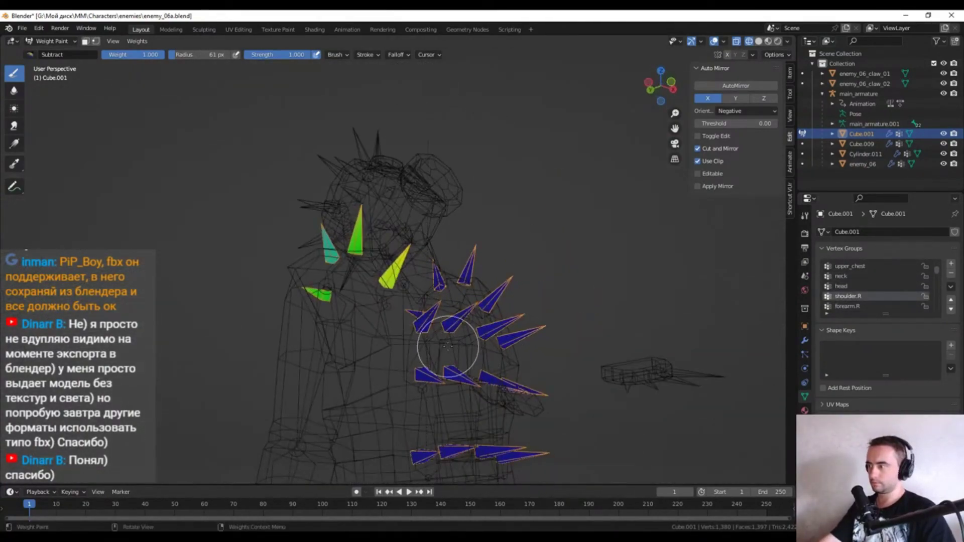
scroll(845, 303, "up", 2, "ctrl")
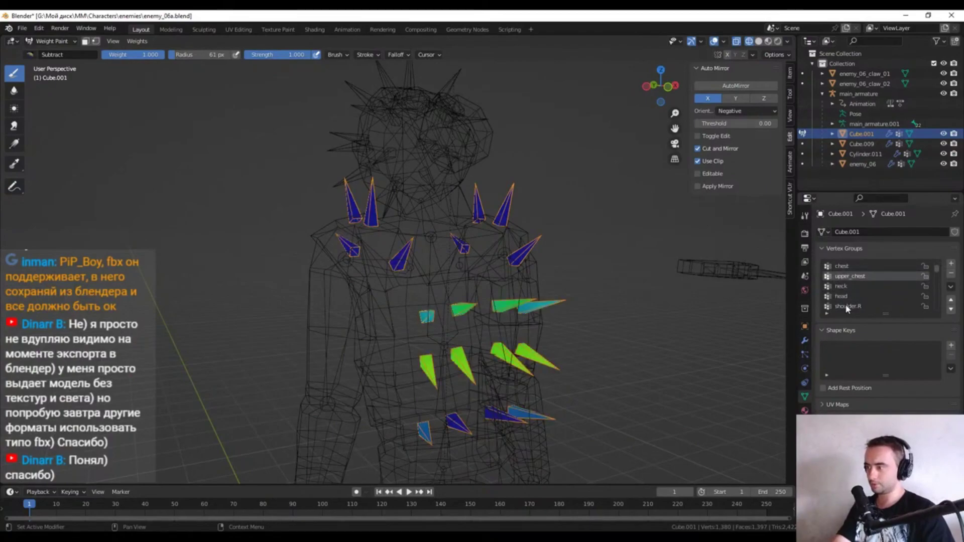
scroll(845, 303, "up", 2, "ctrl")
scroll(845, 303, "up", 1, "ctrl")
scroll(845, 303, "down", 5, "ctrl")
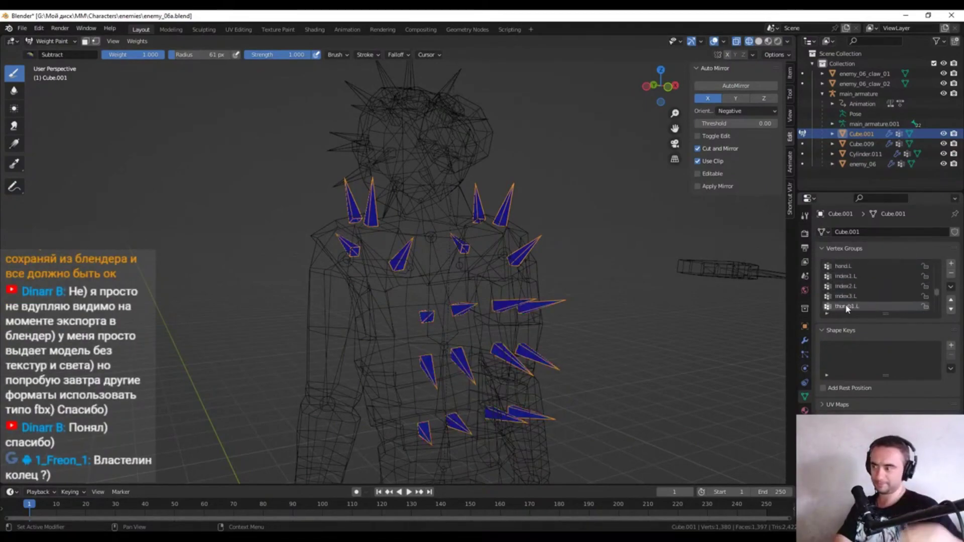
middle_click_drag(352, 201, 281, 151)
key("shift+z")
middle_click_drag(625, 161, 343, 213)
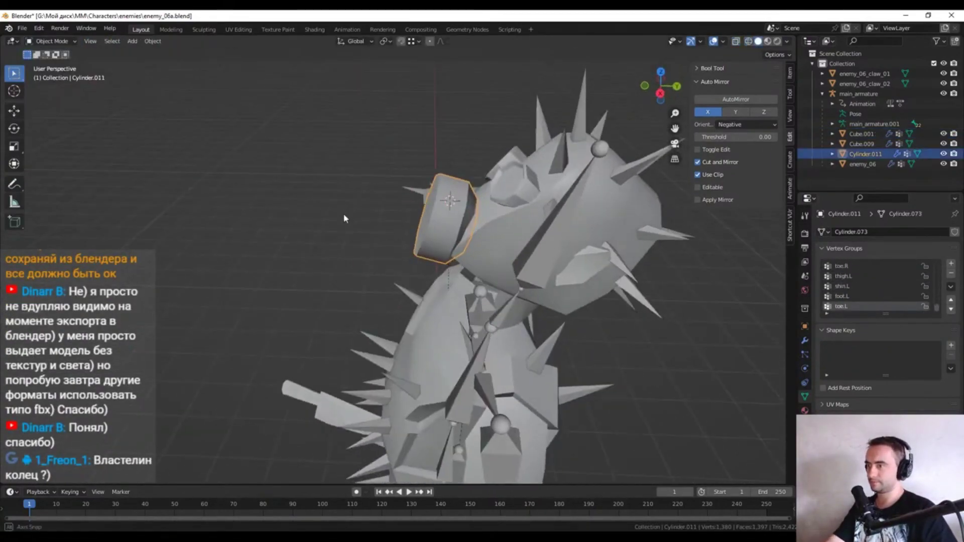
left_click(464, 203, "ctrl")
key("shift+z")
middle_click_drag(652, 301, 753, 302)
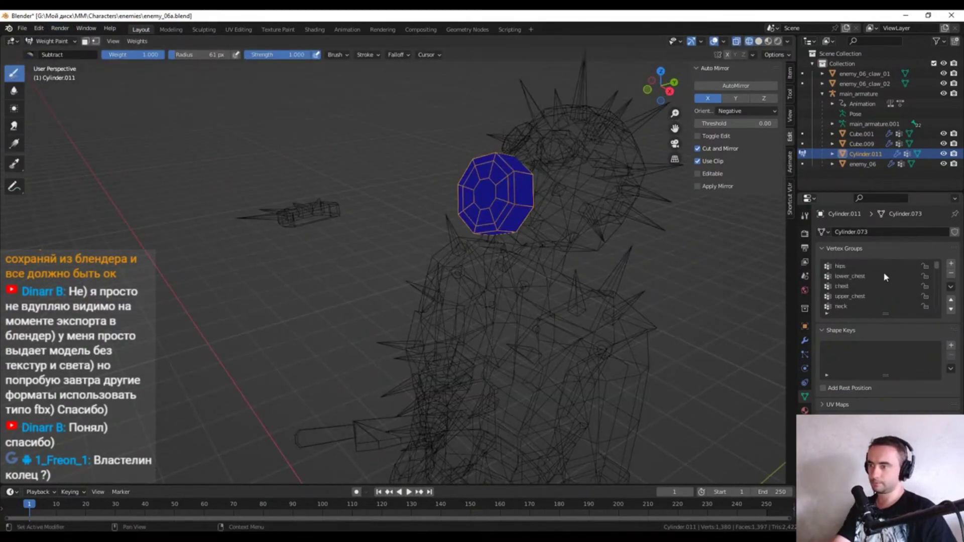
scroll(884, 277, "down", 3, "ctrl")
mouse_move(477, 217)
middle_mouse_down()
mouse_move(301, 230)
mouse_move(344, 172)
mouse_move(351, 143)
middle_mouse_up()
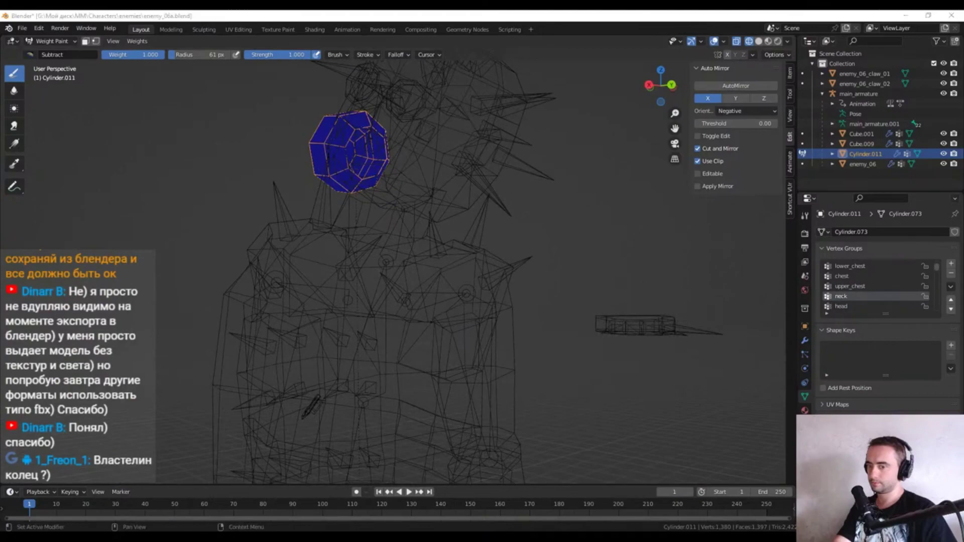
scroll(352, 146, "down", 5)
middle_click_drag(351, 145, 150, 126)
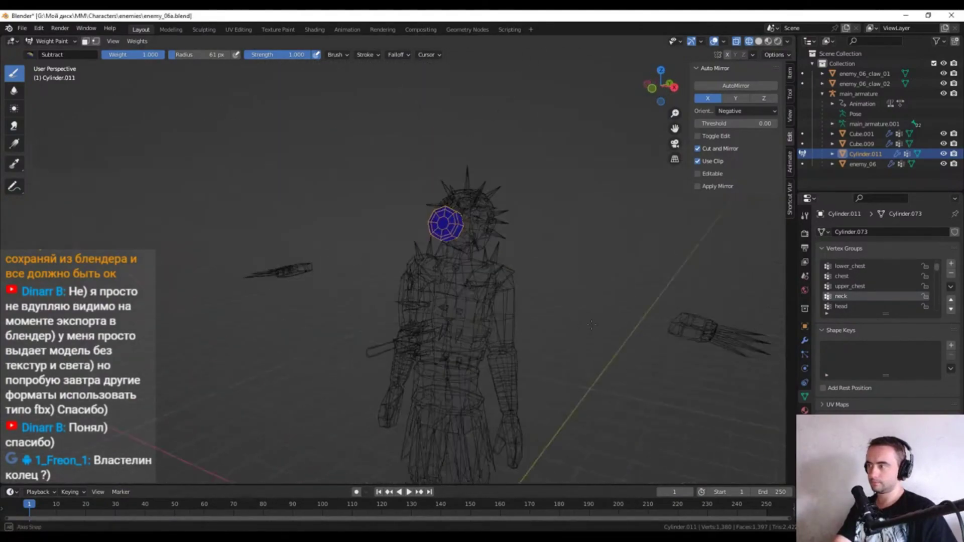
left_click(51, 52)
Put main_armature in Pose Mode and test-rotate the left thigh, reverting it with Esc
middle_click_drag(343, 232, 362, 226)
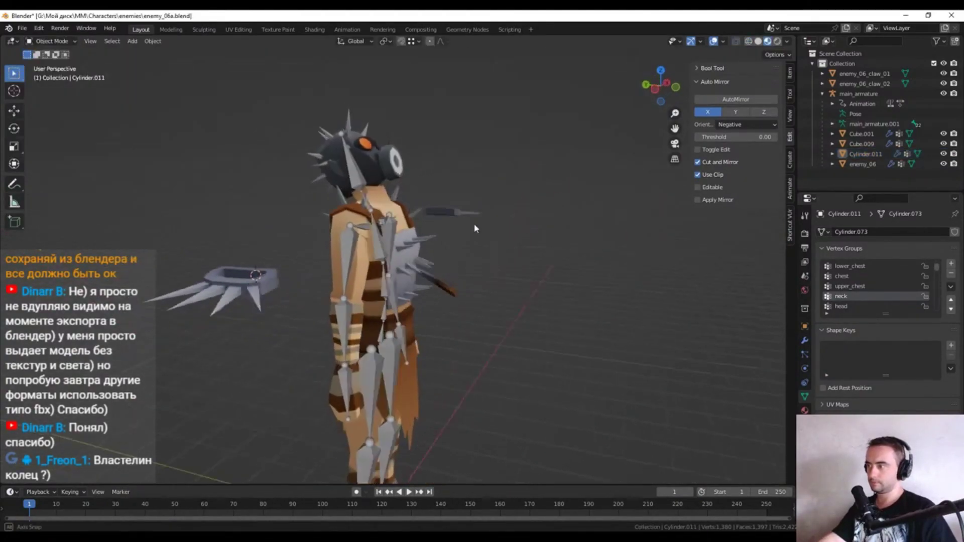
left_click(411, 241)
left_click(50, 41)
left_click(52, 75)
key("KP_3")
key("r")
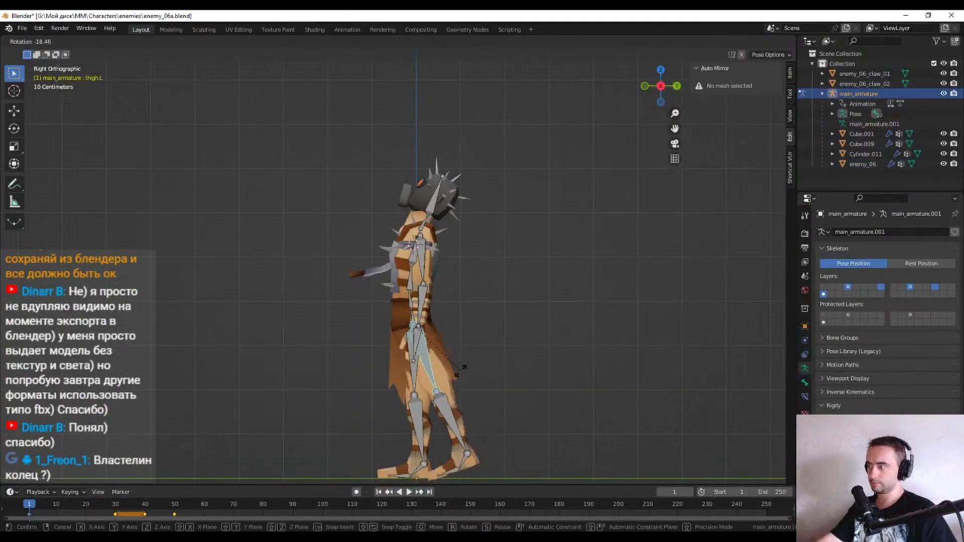
key("Escape")
Test-rotate the left upper arm around Y, cancel it, and switch enemy_06 to Weight Paint
left_click(422, 251)
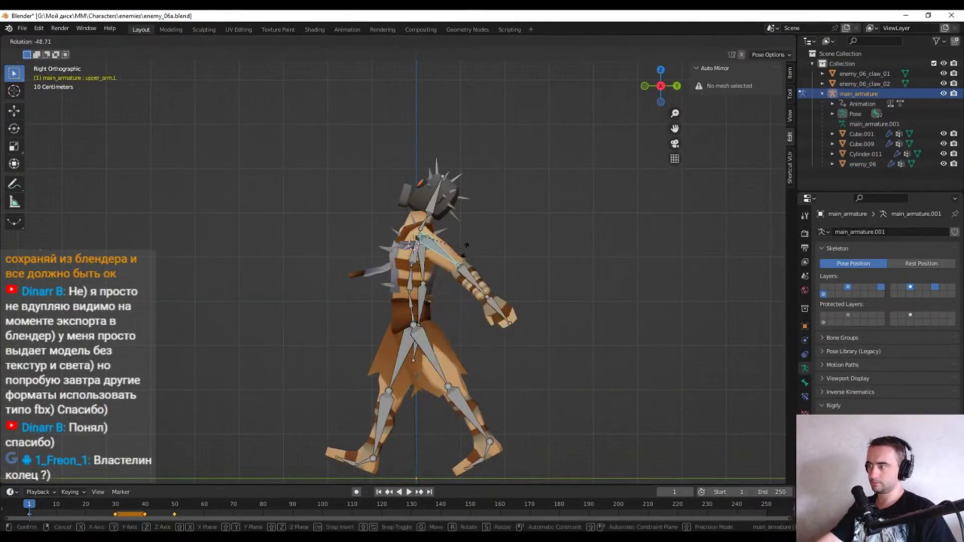
middle_click_drag(422, 251, 552, 297)
key("r")
key("y")
key("Escape")
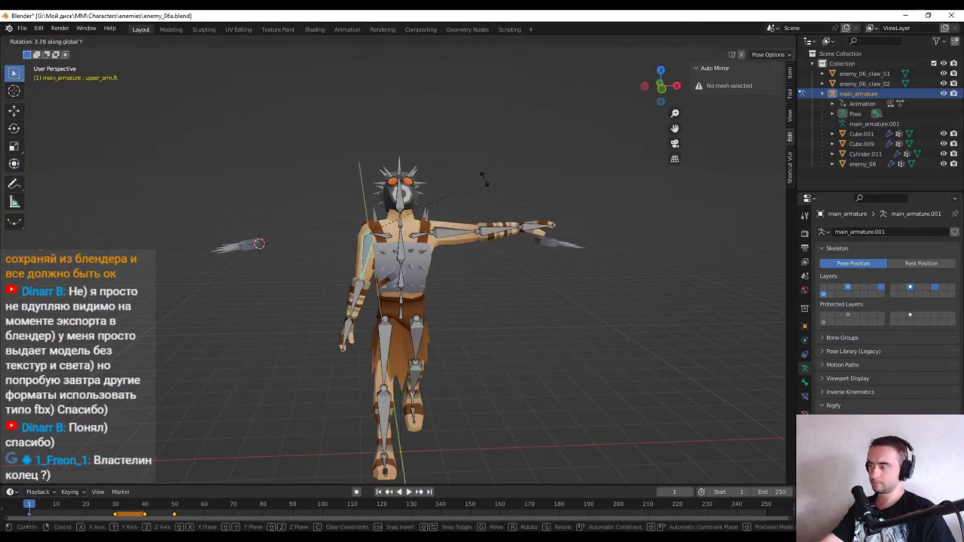
key("Escape")
mouse_move(363, 333)
middle_mouse_down()
mouse_move(333, 200)
mouse_move(370, 170)
middle_mouse_up()
key("ctrl+Tab")
scroll(370, 171, "up", 4)
scroll(860, 288, "up", 1)
Inspect the thigh.R weights, orbiting around the hips to a three-quarter view
left_click(861, 276)
scroll(352, 251, "down", 3)
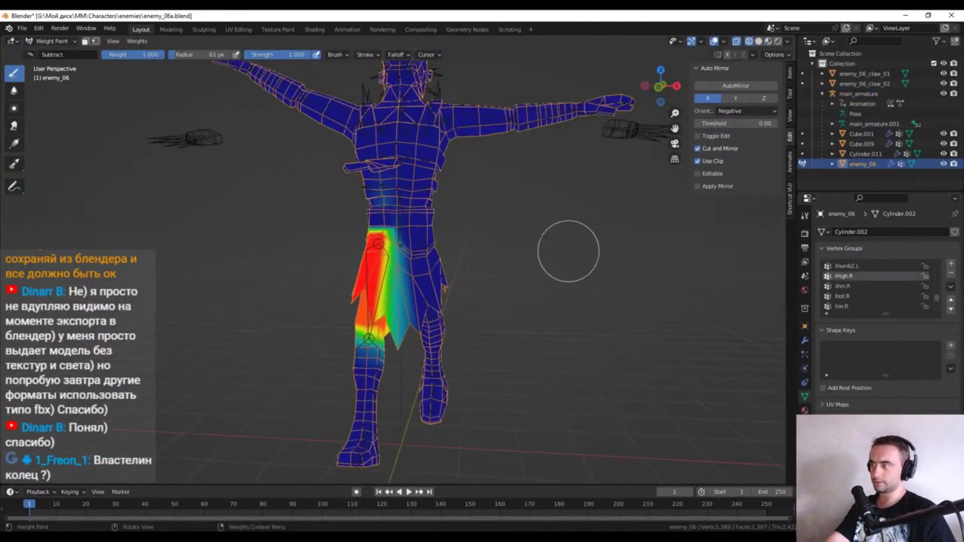
scroll(352, 327, "up", 6)
middle_click_drag(352, 327, 407, 354)
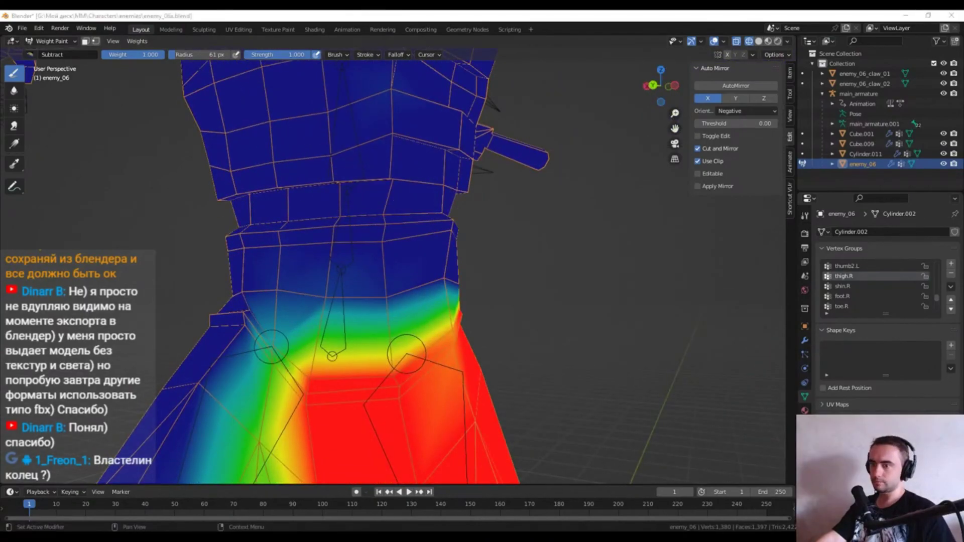
scroll(352, 251, "down", 3)
middle_click_drag(294, 204, 382, 246)
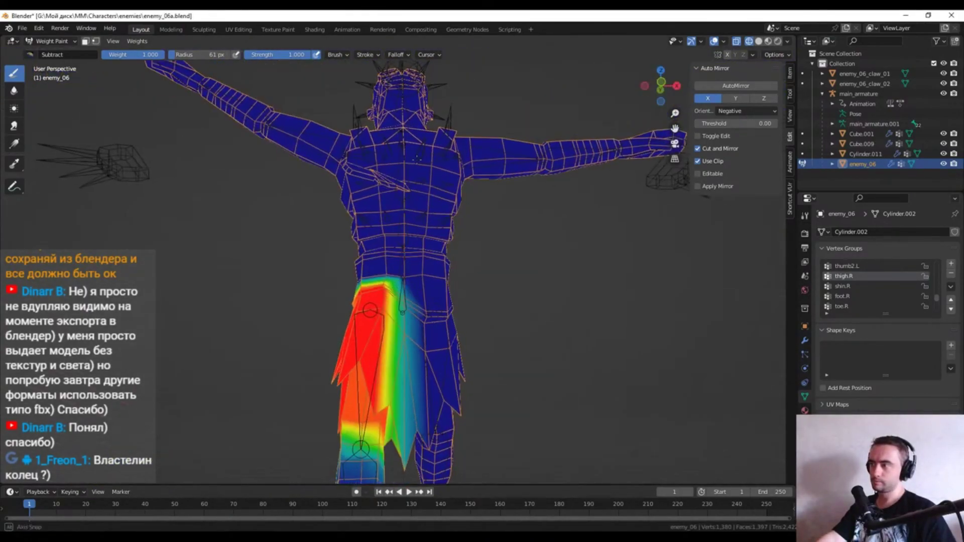
scroll(382, 246, "up", 2)
scroll(867, 281, "up", 5)
Compare the upper_chest, lower_chest and hips weight groups from front and angled views
left_click(853, 296)
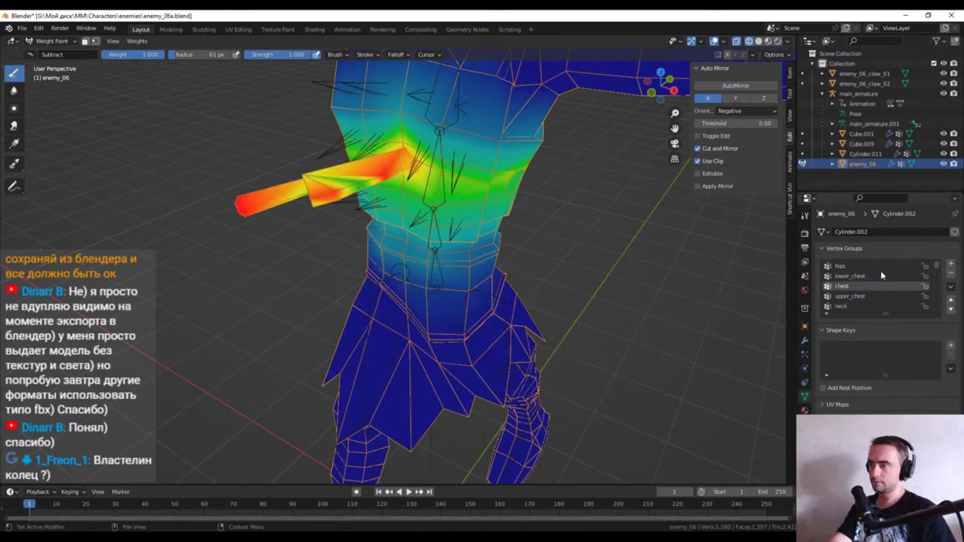
mouse_move(527, 236)
middle_mouse_down()
mouse_move(568, 209)
mouse_move(450, 237)
mouse_move(275, 219)
middle_mouse_up()
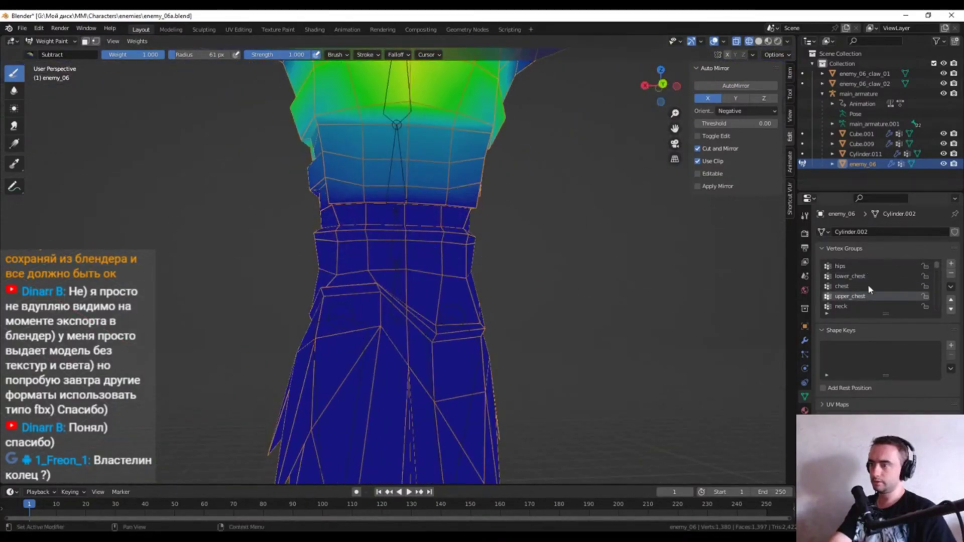
left_click(854, 276)
scroll(534, 209, "down", 3)
middle_click_drag(533, 209, 486, 179)
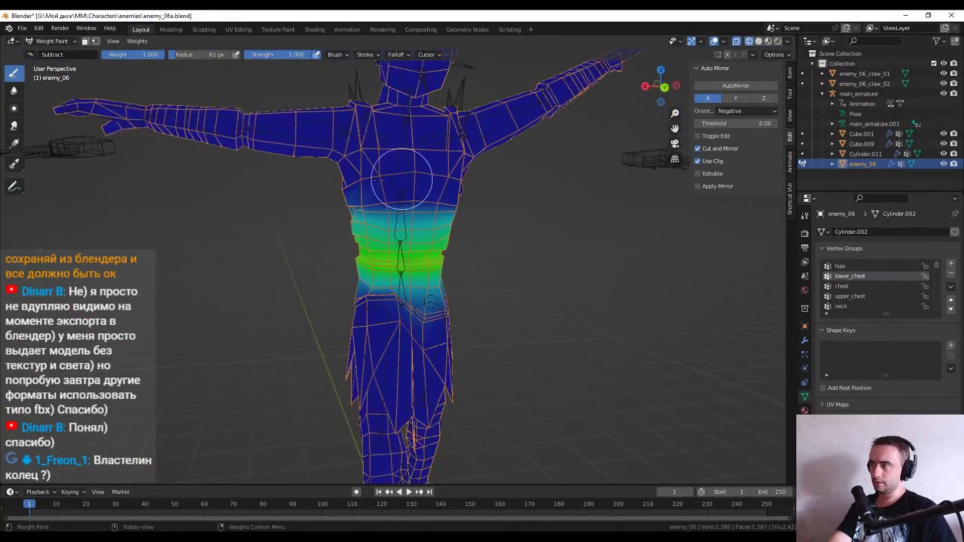
scroll(401, 179, "up", 2)
left_click(853, 296)
mouse_move(570, 273)
middle_mouse_down()
mouse_move(483, 241)
mouse_move(495, 242)
mouse_move(382, 216)
middle_mouse_up()
left_click(839, 266)
middle_click_drag(502, 251, 666, 259)
scroll(426, 219, "up", 2)
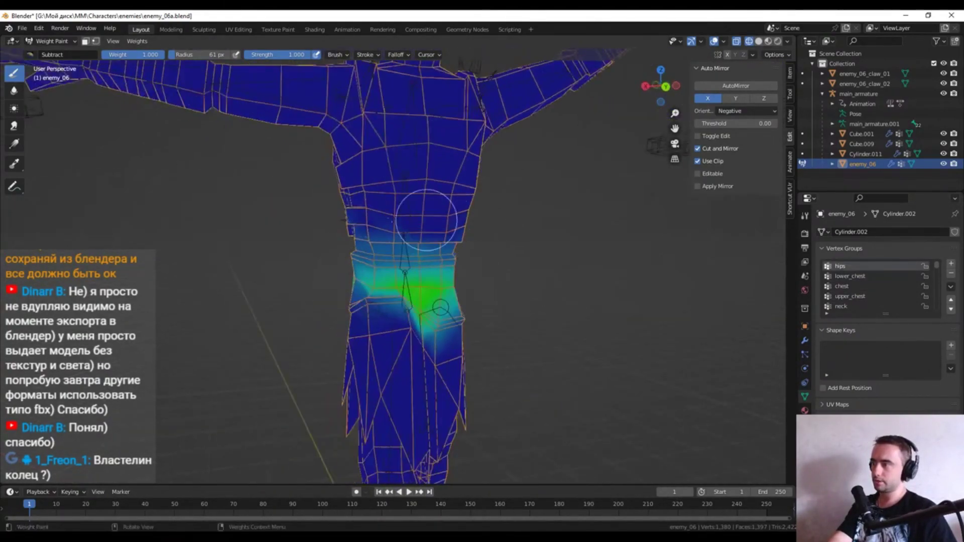
middle_click_drag(426, 219, 516, 215)
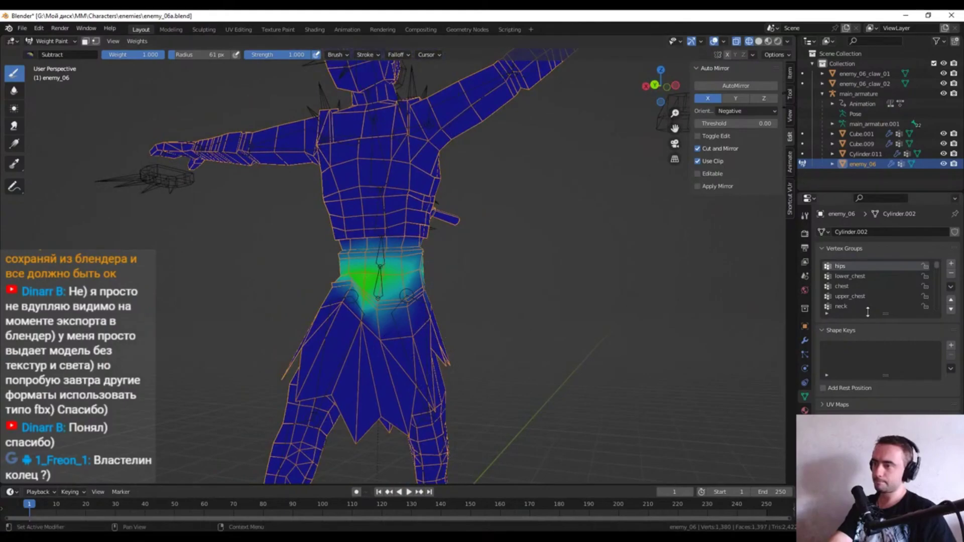
scroll(868, 311, "down", 5)
Check the toe.R and thigh.R weights across the whole body
left_click(844, 266)
scroll(454, 300, "down", 5)
middle_click_drag(502, 281, 454, 300)
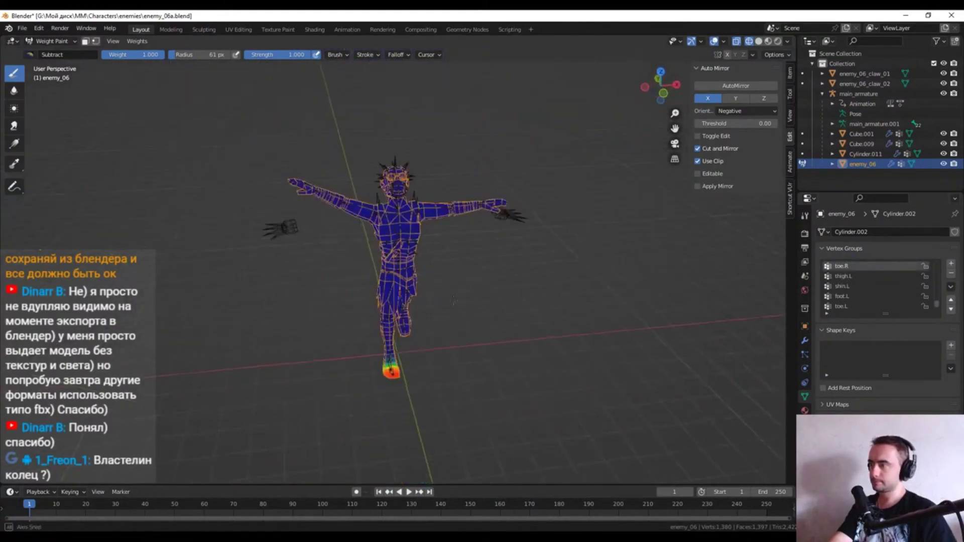
scroll(863, 272, "up", 3)
left_click(863, 267)
scroll(500, 275, "up", 3)
middle_click_drag(499, 276, 513, 291)
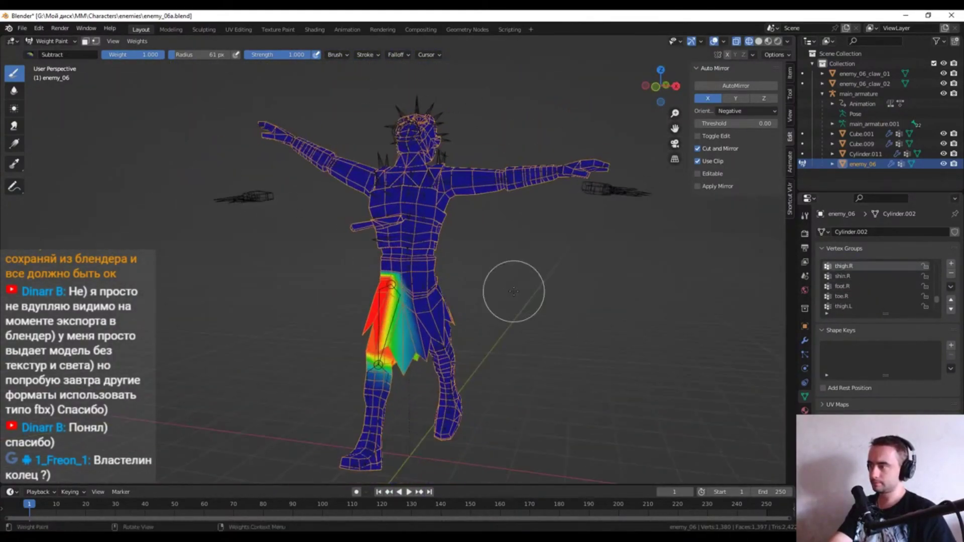
scroll(867, 276, "down", 3, "ctrl")
scroll(867, 276, "down", 1, "ctrl")
scroll(866, 276, "down", 1, "ctrl")
scroll(866, 276, "down", 1, "ctrl")
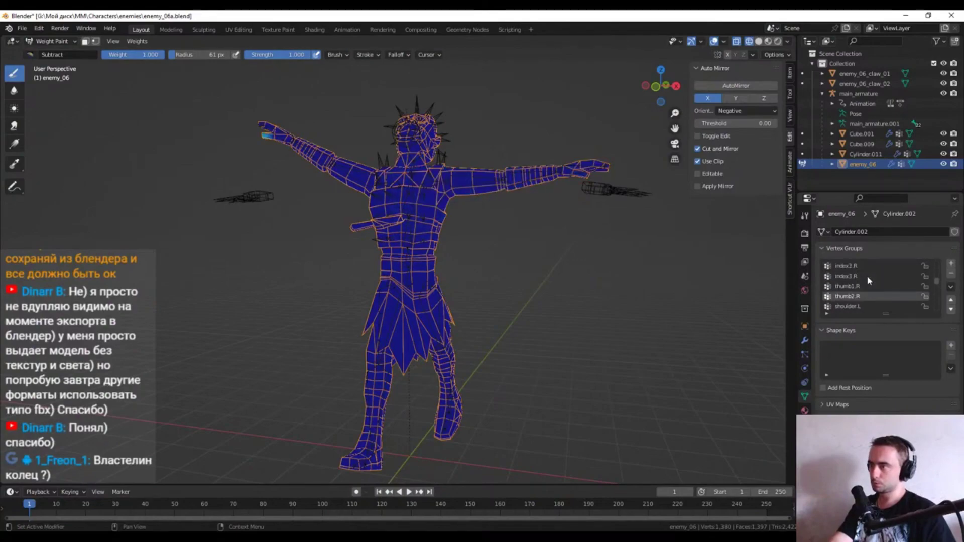
Inspect the thumb1.R group, orbiting around the right shoulder and arm from front and behind
left_click(857, 286)
scroll(858, 287, "up", 1, "ctrl")
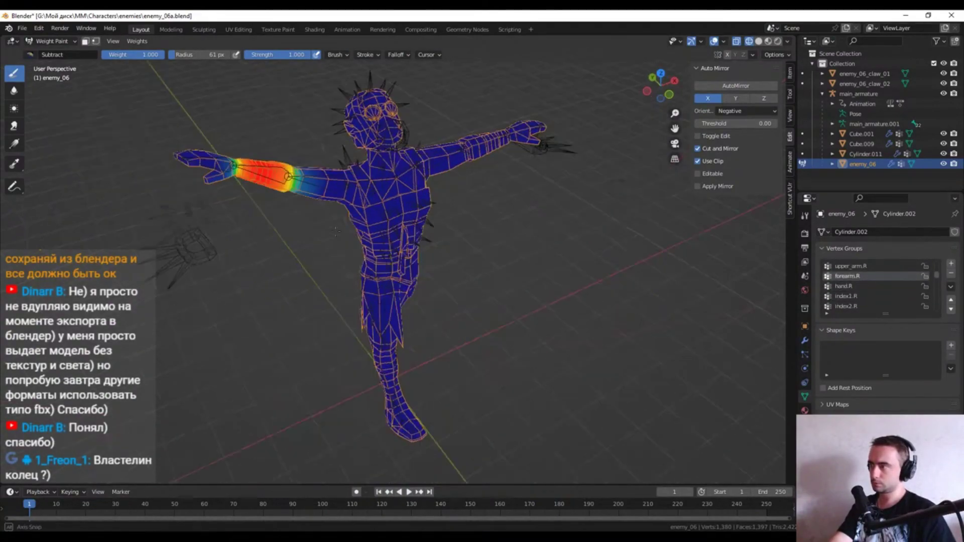
scroll(870, 287, "up", 1, "ctrl")
scroll(429, 234, "up", 5)
scroll(428, 235, "down", 5)
middle_click_drag(428, 235, 315, 179)
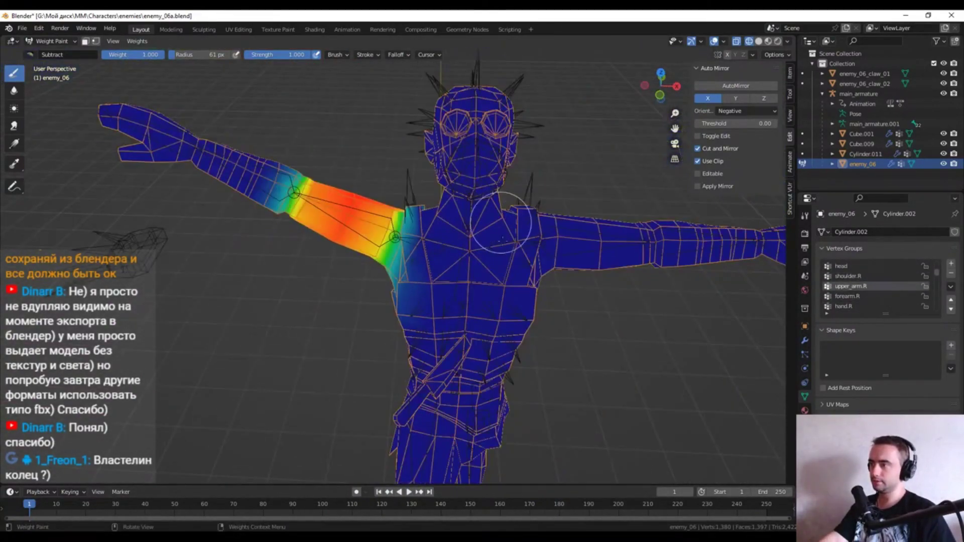
scroll(316, 180, "up", 4)
middle_click_drag(368, 300, 344, 229)
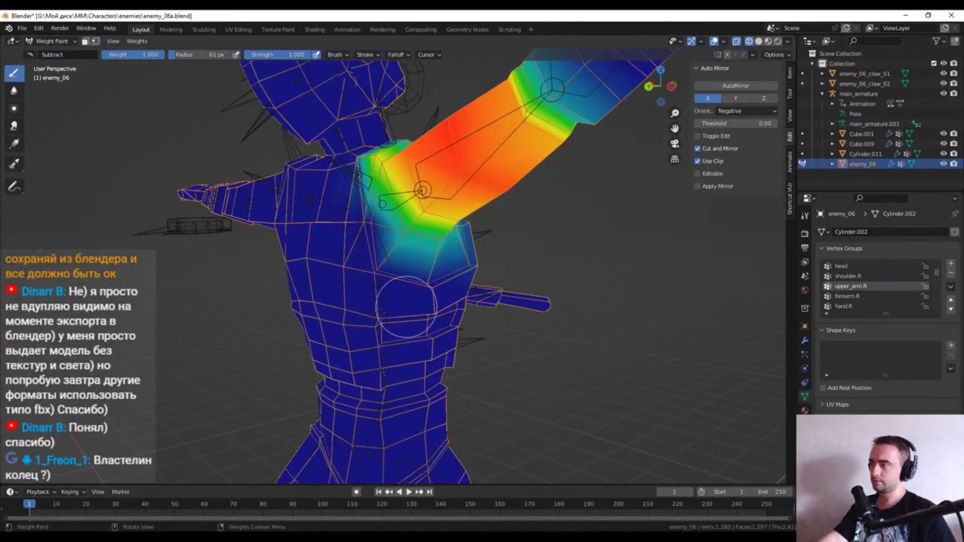
mouse_move(407, 306)
middle_mouse_down()
mouse_move(352, 261)
mouse_move(281, 240)
middle_mouse_up()
scroll(859, 276, "up", 1, "ctrl")
scroll(257, 255, "up", 3)
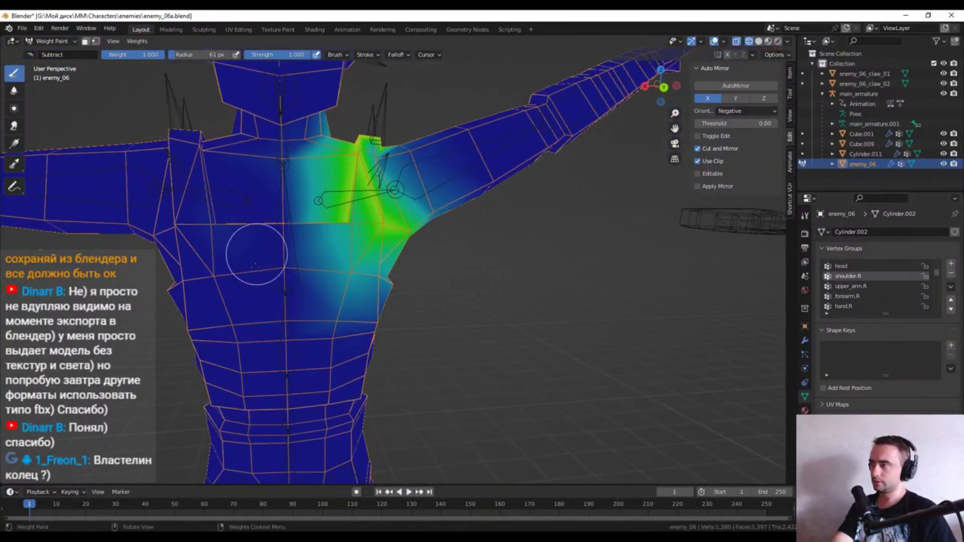
mouse_move(192, 173)
middle_mouse_down()
mouse_move(211, 318)
mouse_move(564, 284)
mouse_move(536, 114)
mouse_move(492, 127)
middle_mouse_up()
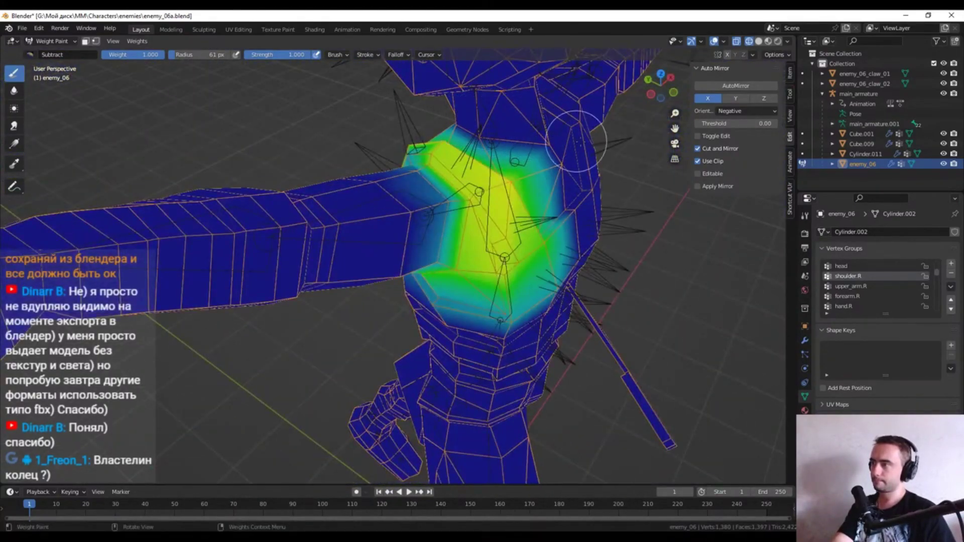
scroll(576, 142, "down", 3)
mouse_move(577, 142)
middle_mouse_down()
mouse_move(502, 201)
mouse_move(351, 191)
mouse_move(321, 171)
mouse_move(564, 269)
middle_mouse_up()
Compare the upper_arm.R and forearm.R weights on the right arm
left_click(851, 286)
scroll(502, 226, "up", 2)
scroll(452, 201, "up", 3)
scroll(319, 166, "up", 2)
scroll(320, 166, "down", 3)
left_click(847, 296)
middle_click_drag(452, 251, 301, 261)
scroll(263, 266, "up", 2)
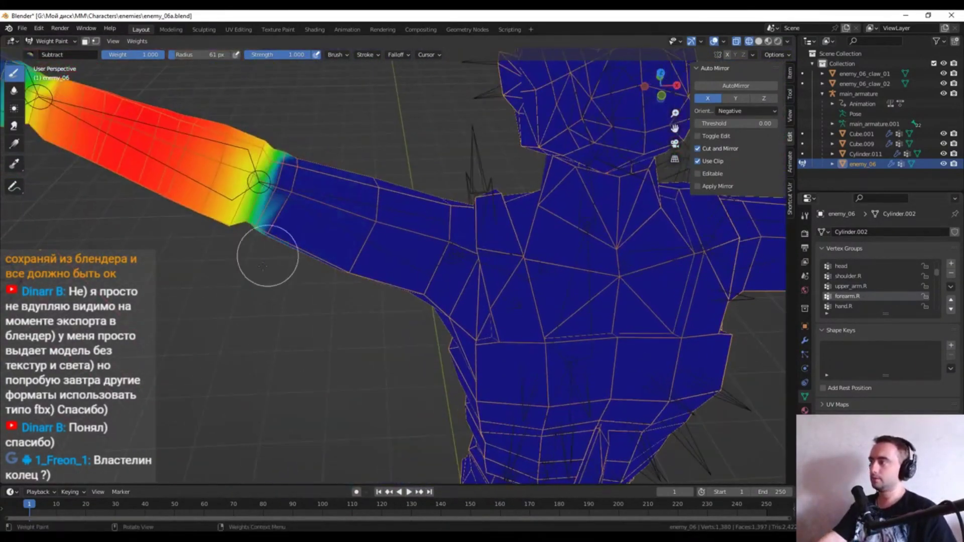
left_click(850, 286)
left_click(847, 296)
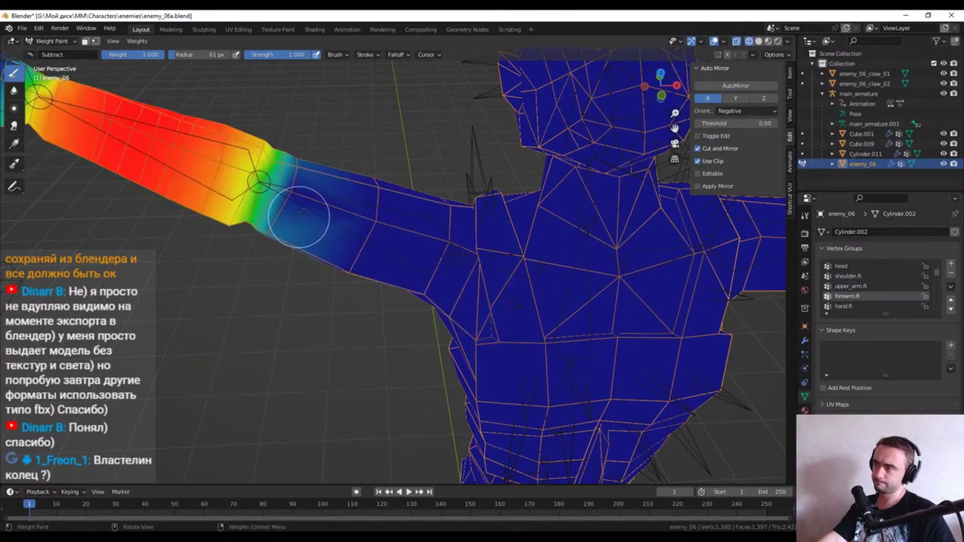
mouse_move(351, 226)
middle_mouse_down()
mouse_move(464, 177)
mouse_move(372, 249)
middle_mouse_up()
scroll(463, 177, "down", 2)
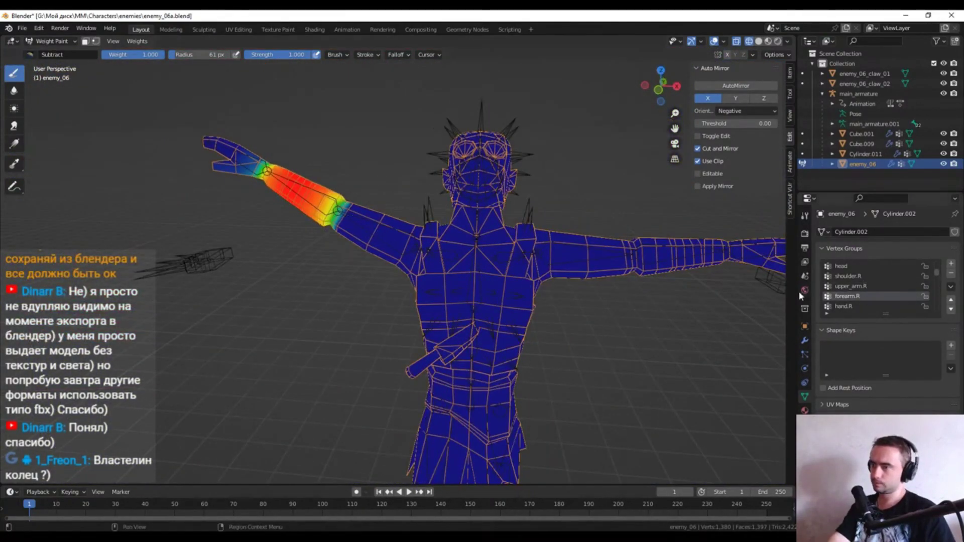
Zoom in on the hand.R weights
left_click(843, 306)
scroll(478, 233, "up", 3)
mouse_move(478, 233)
middle_mouse_down()
mouse_move(343, 301)
mouse_move(419, 306)
mouse_move(497, 294)
middle_mouse_up()
scroll(343, 301, "up", 3)
scroll(419, 307, "down", 2)
scroll(497, 294, "down", 2)
scroll(872, 293, "up", 3, "ctrl")
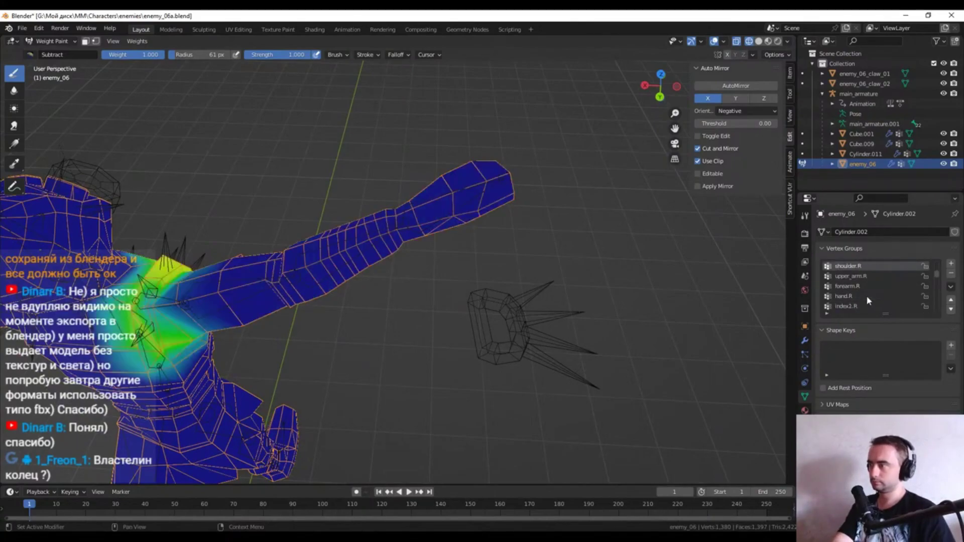
Inspect the neck group's weights around the neck, chest and shoulder
scroll(524, 245, "up", 5)
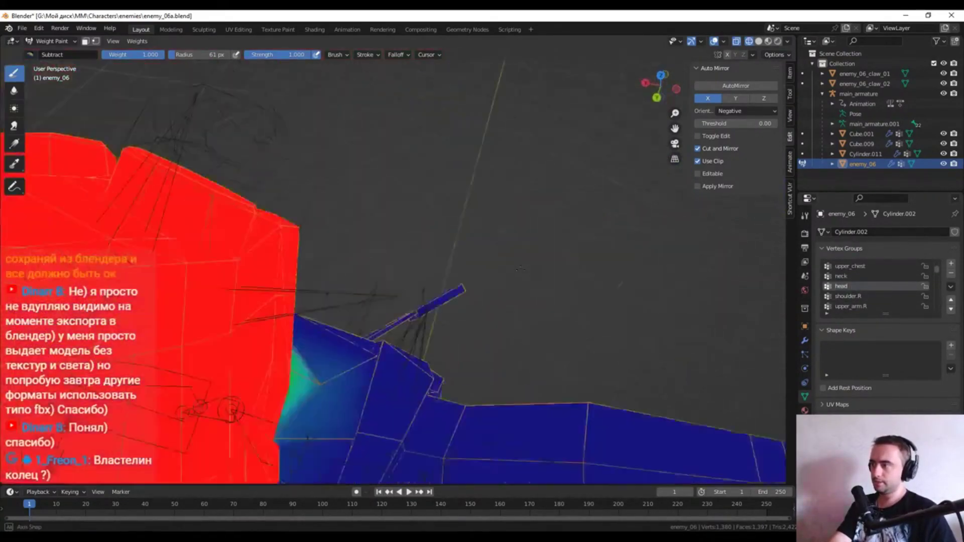
middle_click_drag(524, 245, 374, 266)
scroll(374, 265, "down", 2)
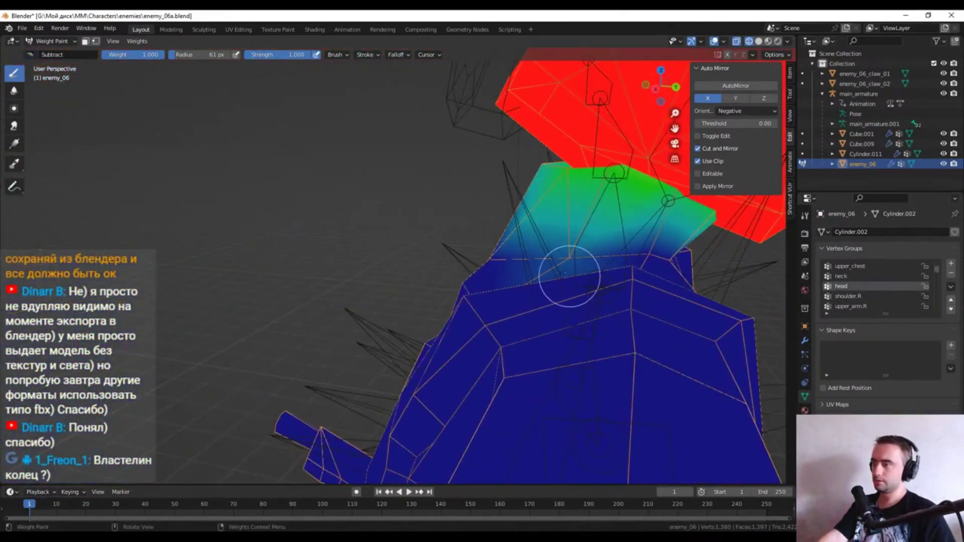
middle_click_drag(570, 273, 502, 281)
left_click(854, 276)
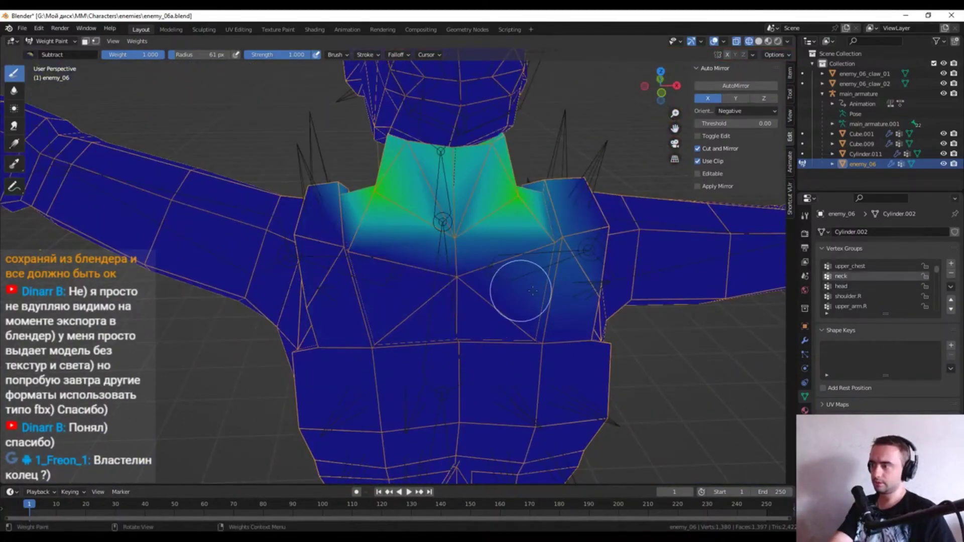
scroll(563, 327, "down", 2)
middle_click_drag(563, 326, 342, 335)
scroll(324, 320, "up", 2)
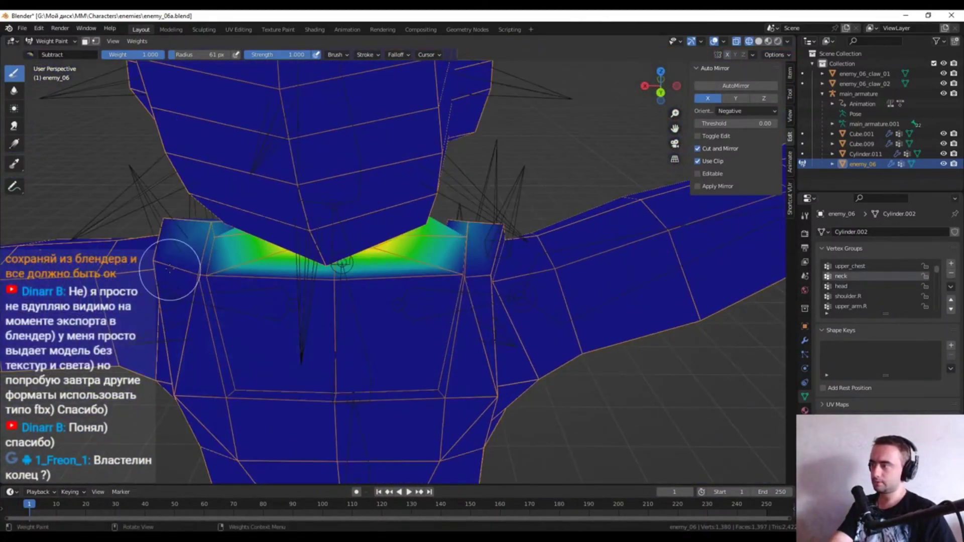
mouse_move(172, 291)
middle_mouse_down()
mouse_move(597, 295)
mouse_move(682, 254)
mouse_move(521, 200)
middle_mouse_up()
scroll(598, 295, "up", 2)
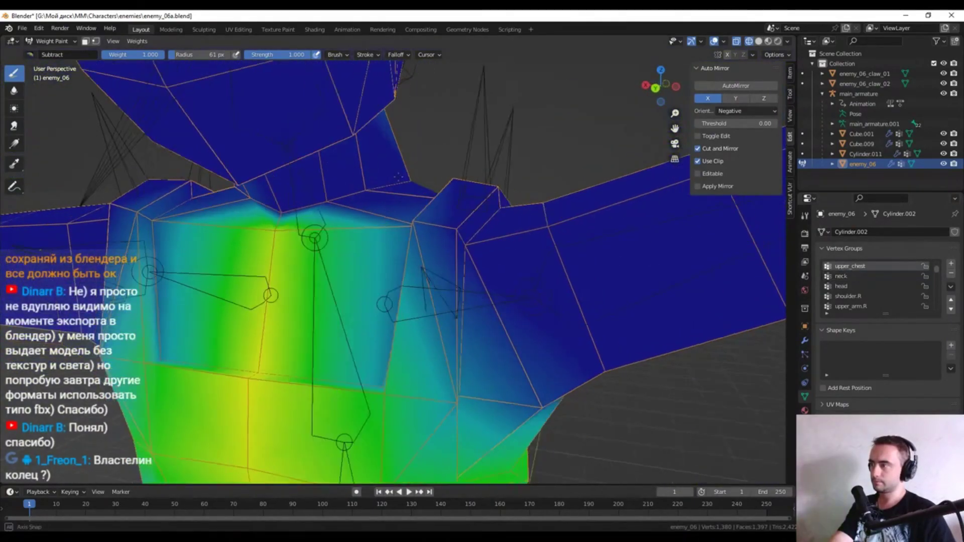
scroll(521, 200, "down", 2)
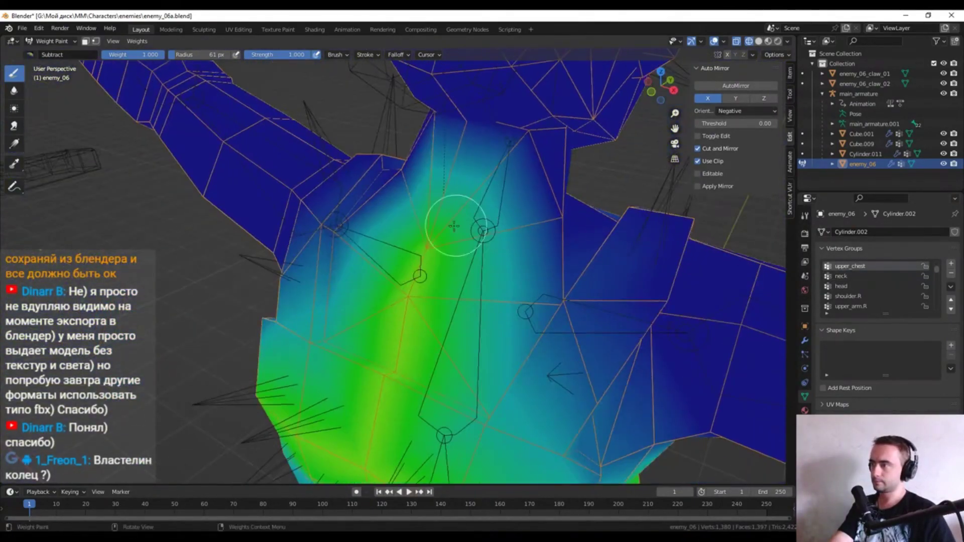
middle_click_drag(451, 214, 416, 182)
scroll(416, 182, "down", 3)
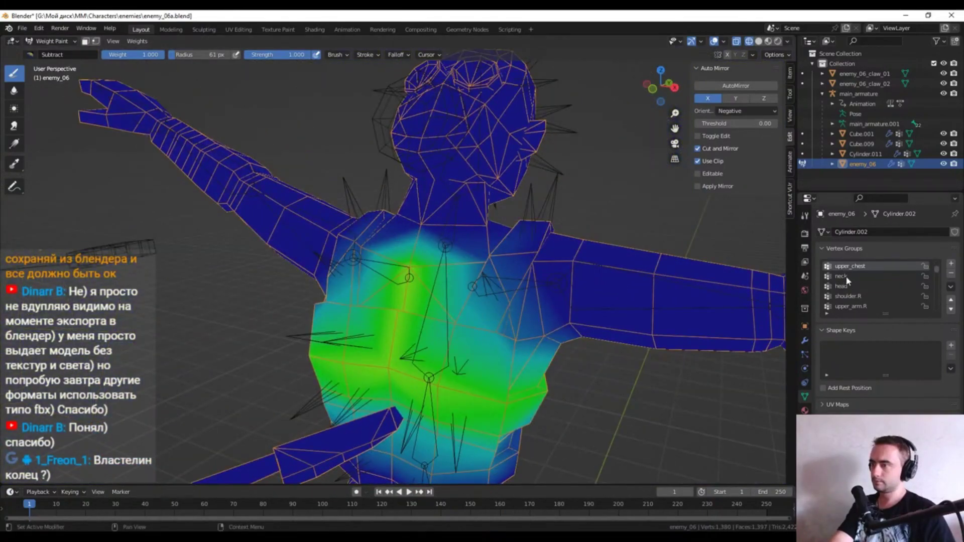
mouse_move(452, 251)
middle_mouse_down()
mouse_move(372, 236)
mouse_move(452, 344)
mouse_move(360, 239)
mouse_move(598, 267)
middle_mouse_up()
scroll(365, 232, "up", 2)
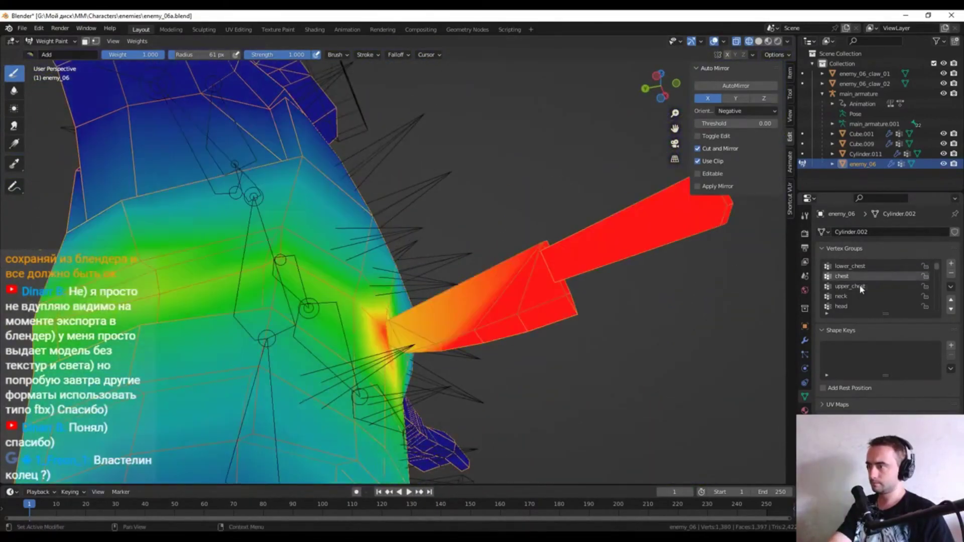
scroll(861, 289, "up", 1)
Check the hips weights from the side, then switch back to Object Mode
left_click(849, 266)
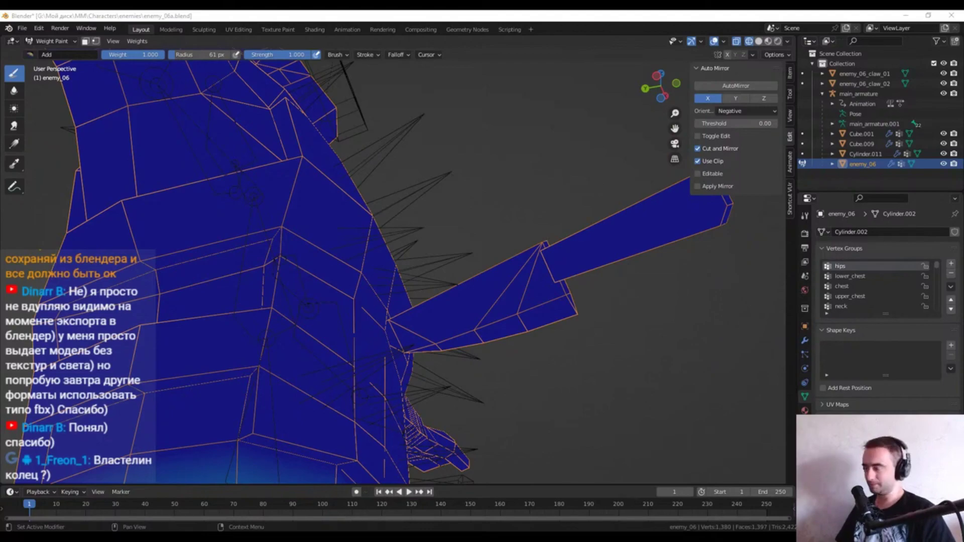
scroll(392, 271, "down", 5)
middle_click_drag(392, 271, 452, 271)
scroll(392, 271, "up", 4)
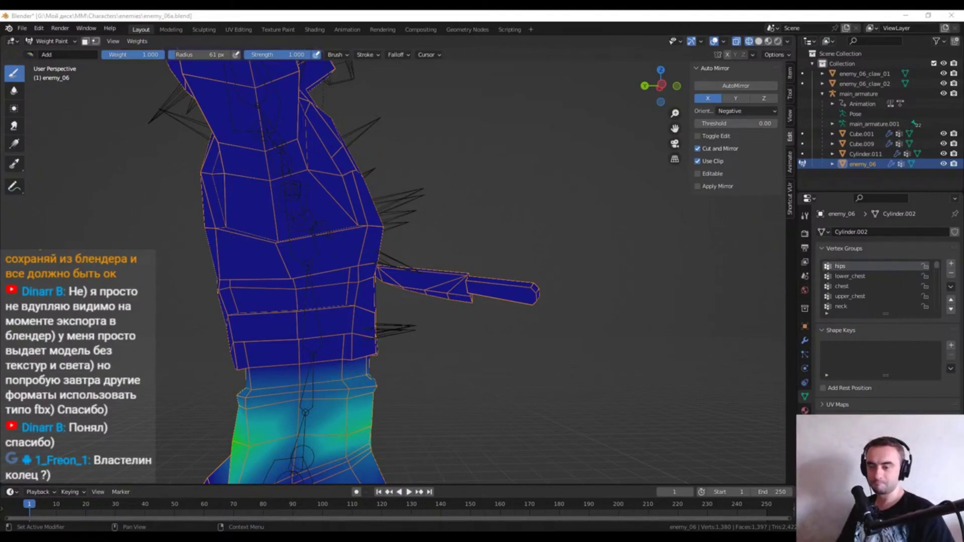
scroll(556, 198, "down", 5)
mouse_move(556, 198)
middle_mouse_down()
mouse_move(628, 211)
mouse_move(591, 194)
middle_mouse_up()
scroll(591, 194, "down", 3)
left_click(51, 41)
Switch the viewport to Material Preview shading
key("z")
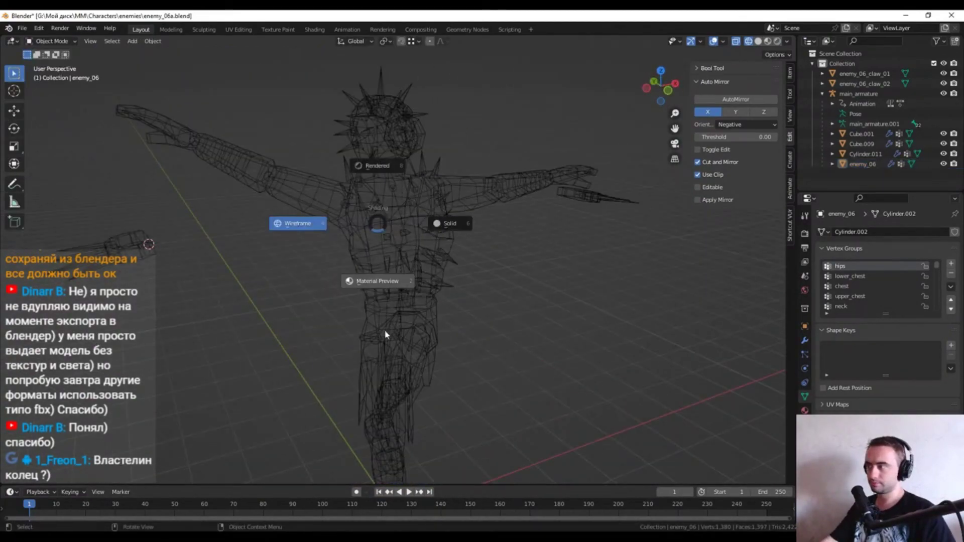
left_click(384, 335)
middle_click_drag(384, 334, 216, 321)
scroll(280, 319, "down", 3)
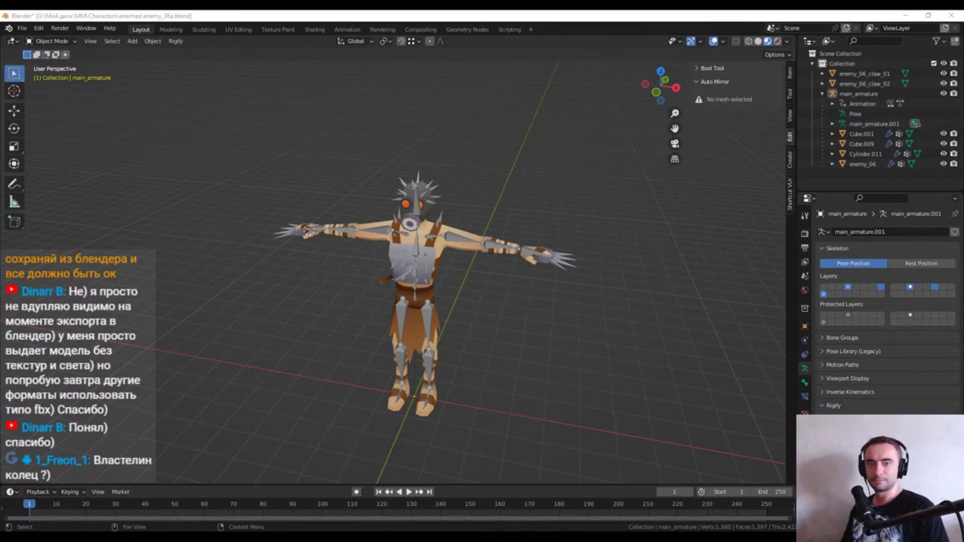
middle_click_drag(610, 219, 582, 221)
Join Cube.001, Cube.009 and Cylinder.011 into the enemy_06 body mesh
left_click(864, 154)
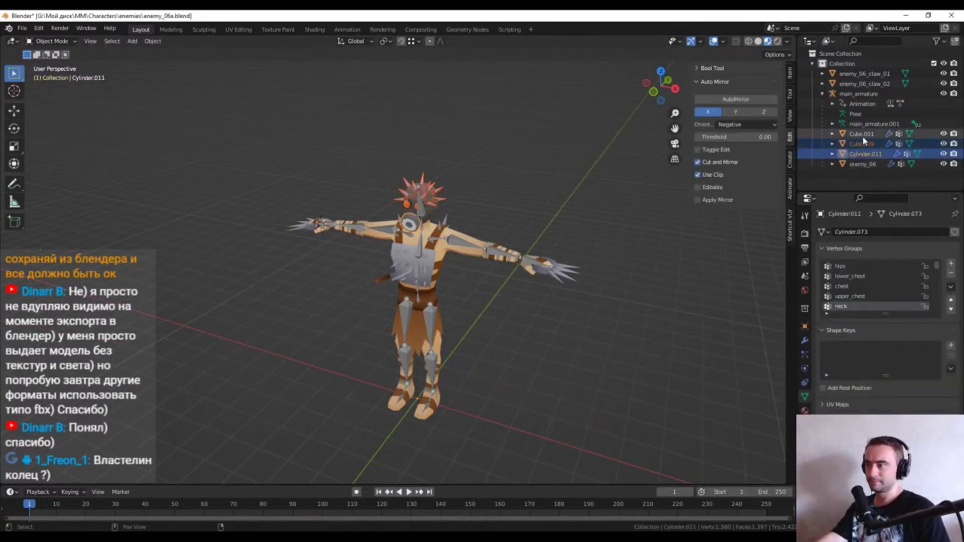
left_click(888, 133)
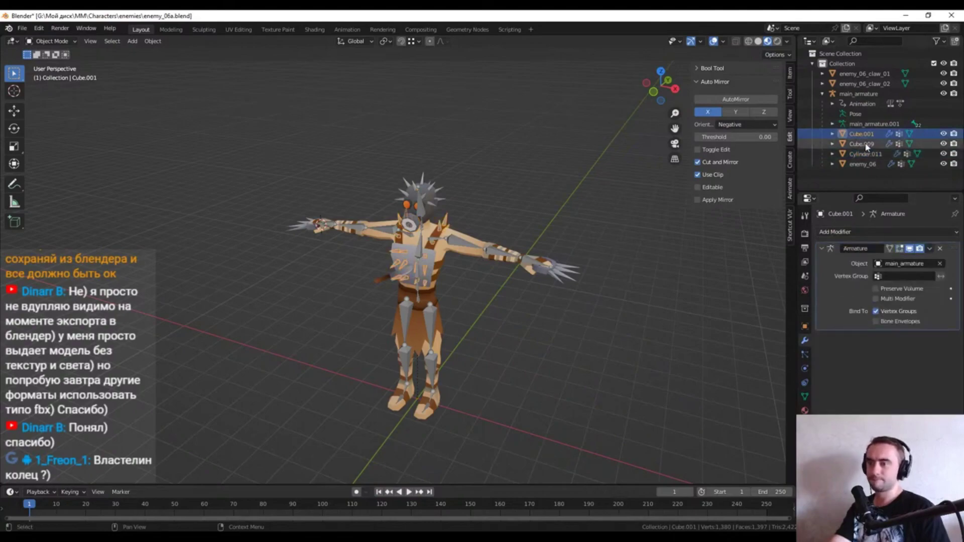
left_click(862, 164, "shift")
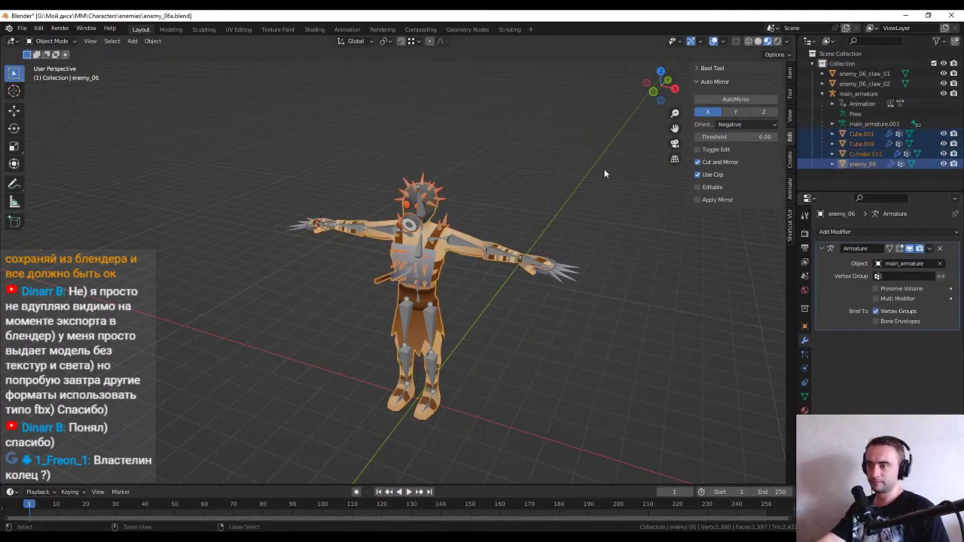
key("ctrl+j")
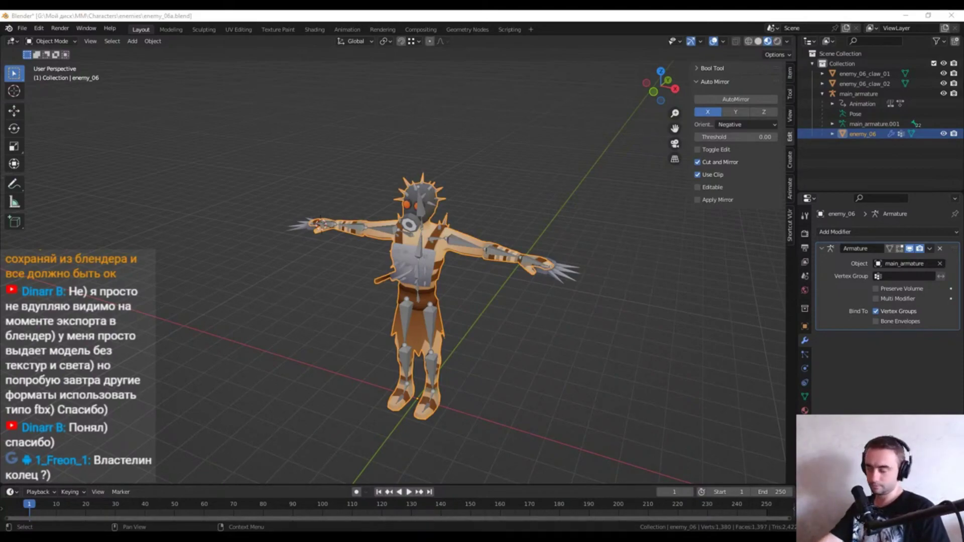
Review the claw objects, enemy_06 body and main_armature in the Properties editor
middle_click_drag(452, 276, 502, 271)
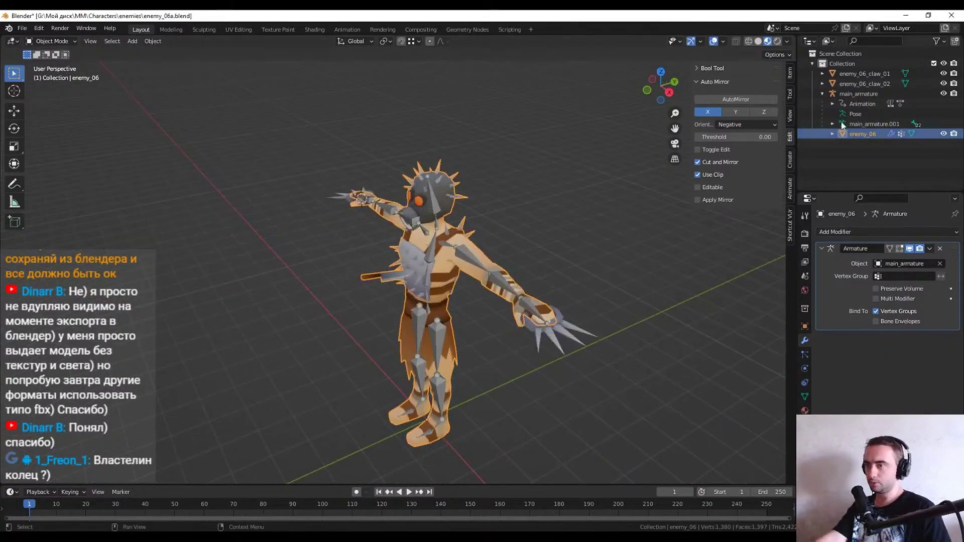
left_click(864, 83)
left_click(863, 74, "ctrl")
left_click(859, 94)
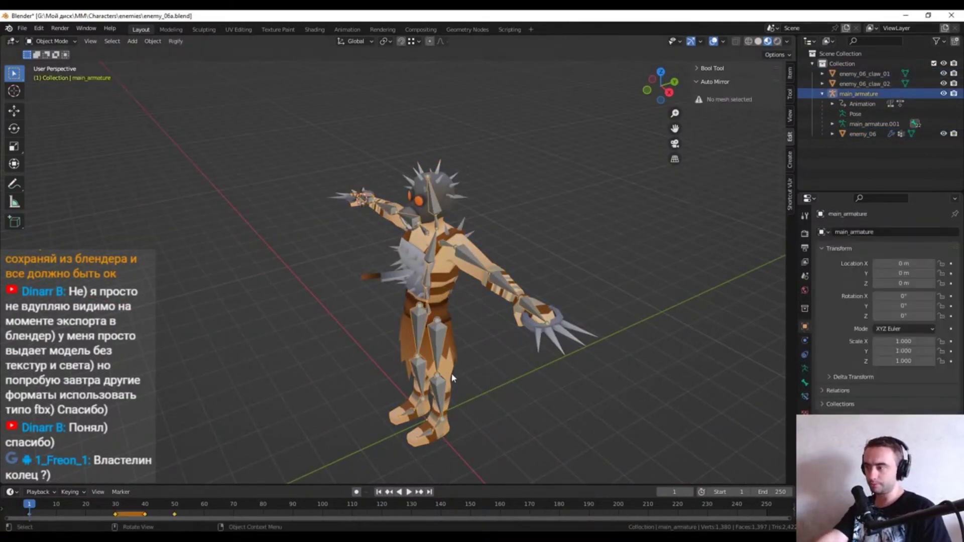
left_click(863, 133)
left_click(805, 410)
middle_click_drag(502, 251, 451, 251)
left_click(864, 73)
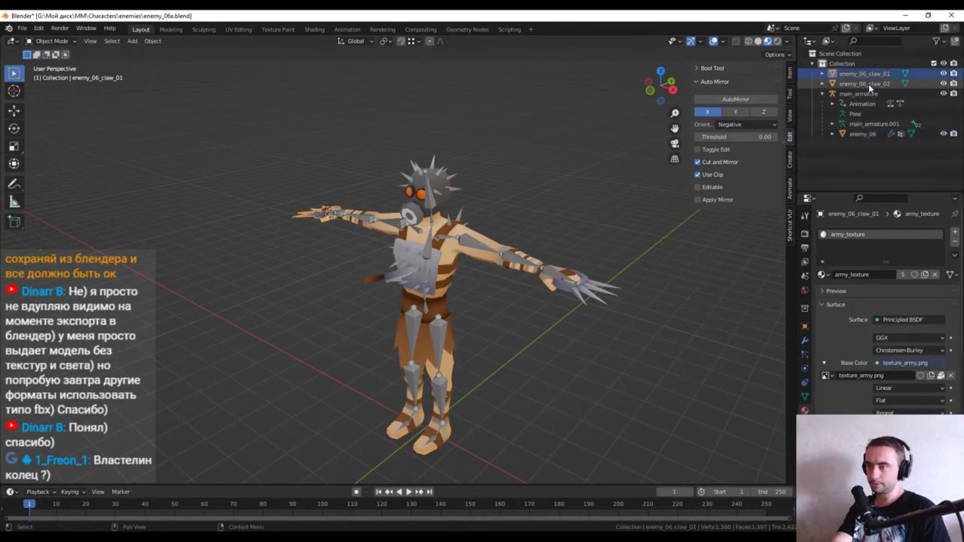
left_click(789, 73)
left_click(863, 134)
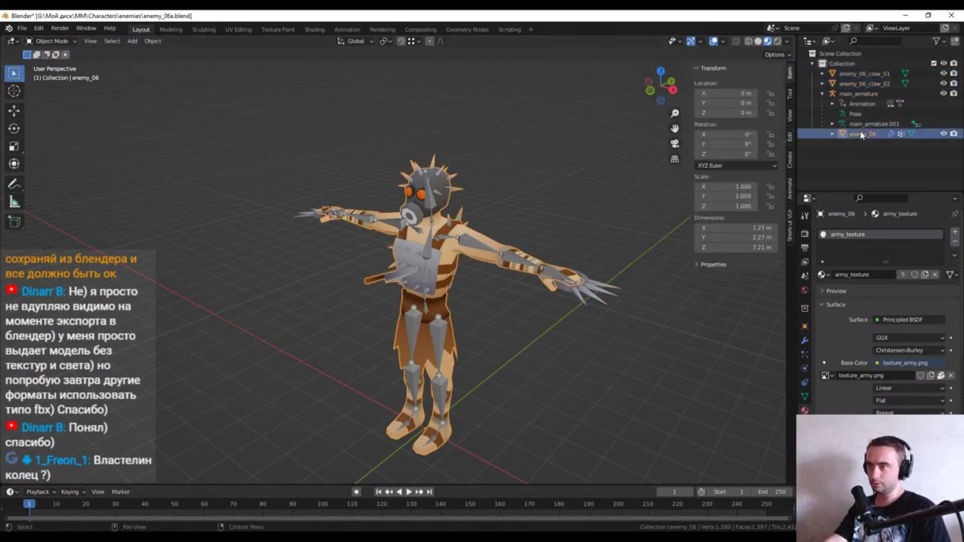
left_click(859, 93)
middle_click_drag(502, 151, 567, 115)
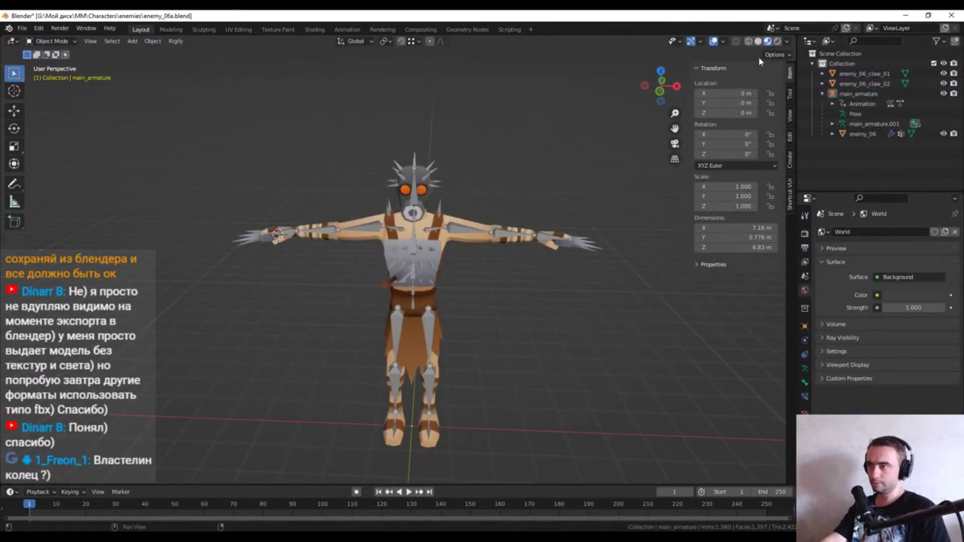
Delete the duplicate texture_army images in the Outliner's Blender File view
left_click(773, 28)
left_click(829, 41)
left_click(854, 71)
left_click(812, 104)
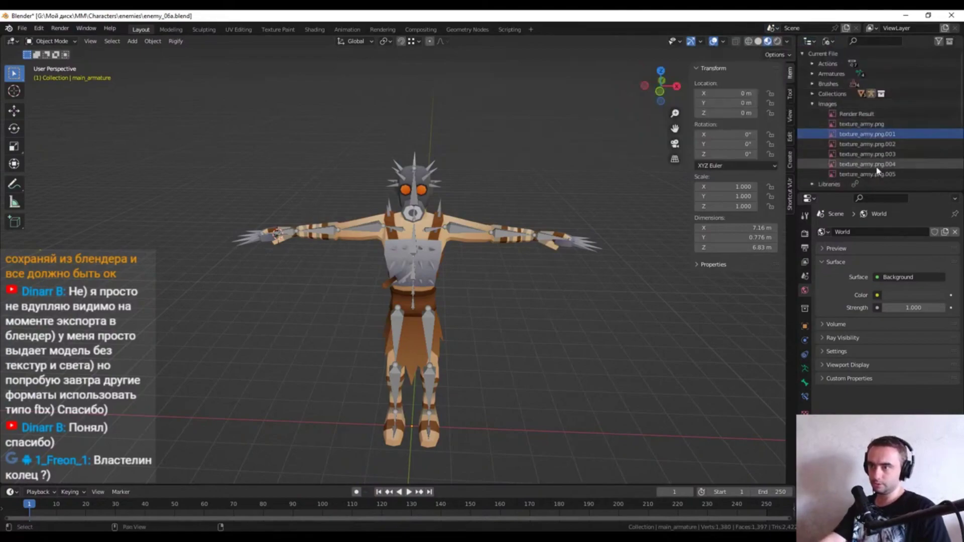
right_click(854, 136)
left_click(865, 178)
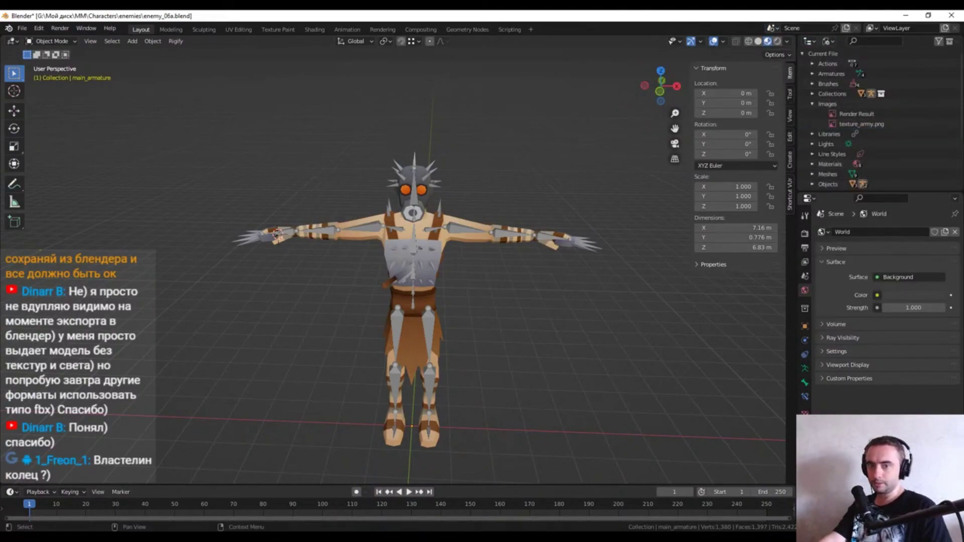
scroll(865, 150, "down", 3)
scroll(853, 125, "up", 3)
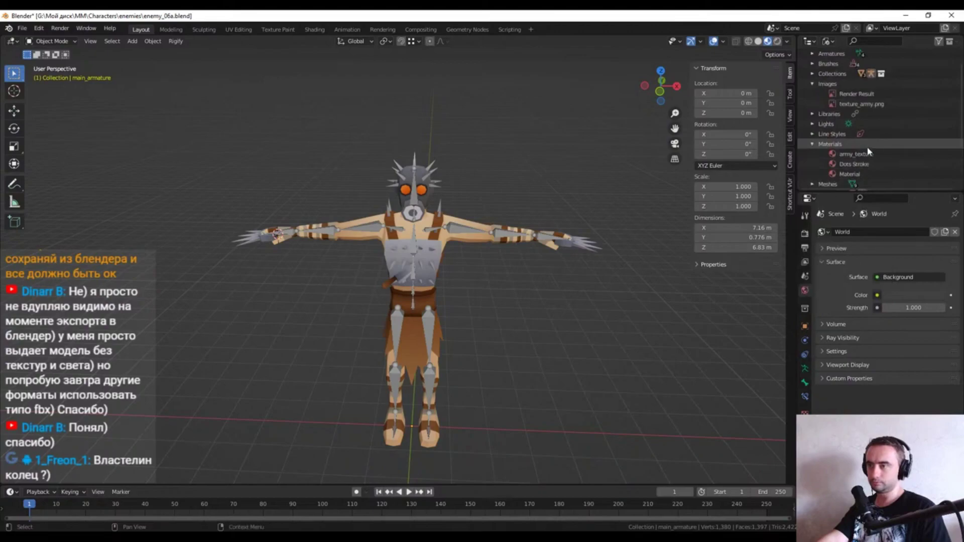
Delete the unused actions and rename the remaining action to enemy_06_t-pose
left_click(813, 64)
left_click(884, 74)
left_click(859, 124, "shift")
key("Delete")
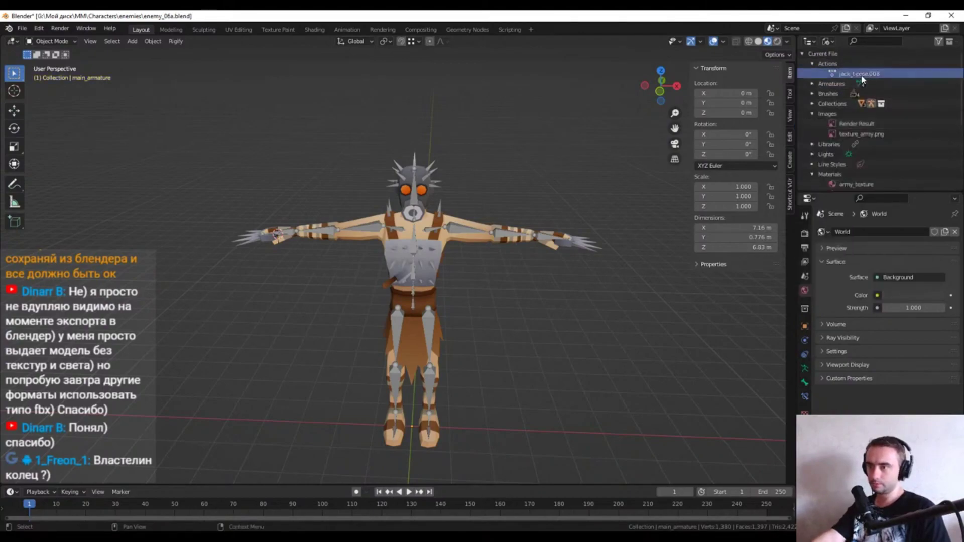
left_click(843, 75)
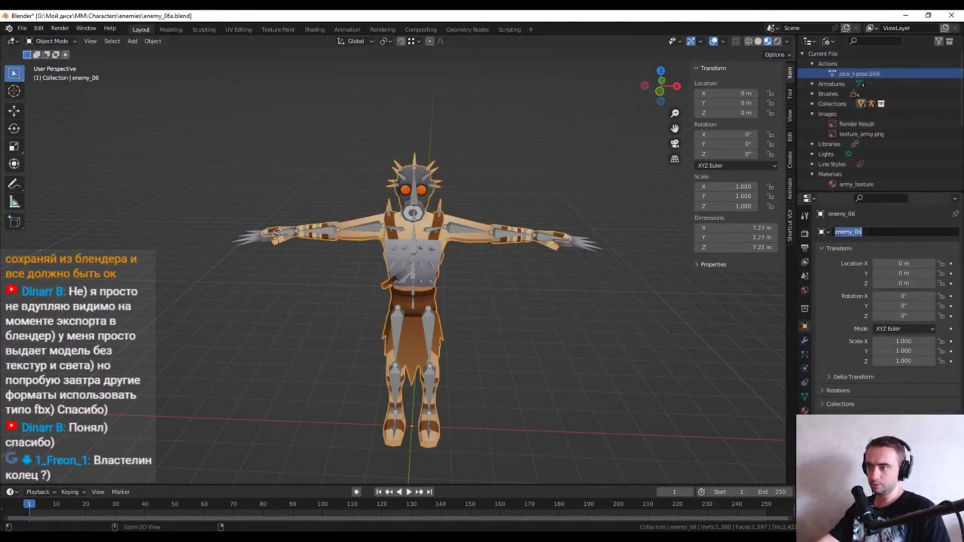
double_click(847, 74)
type("enemy_06_t-pose")
key("Return")
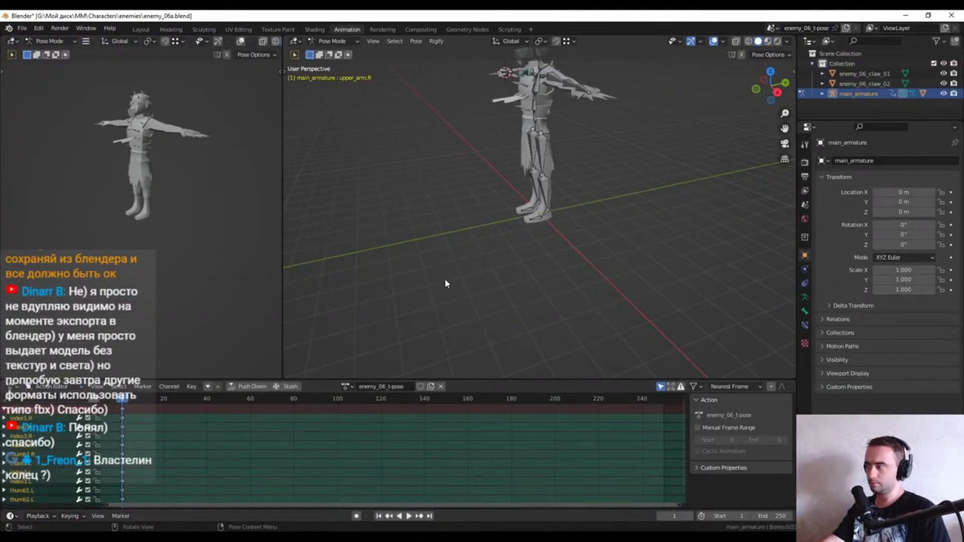
Check the Armatures data, return the Outliner to View Layer, and save enemy_06a.blend
scroll(853, 123, "down", 1)
right_click(856, 129)
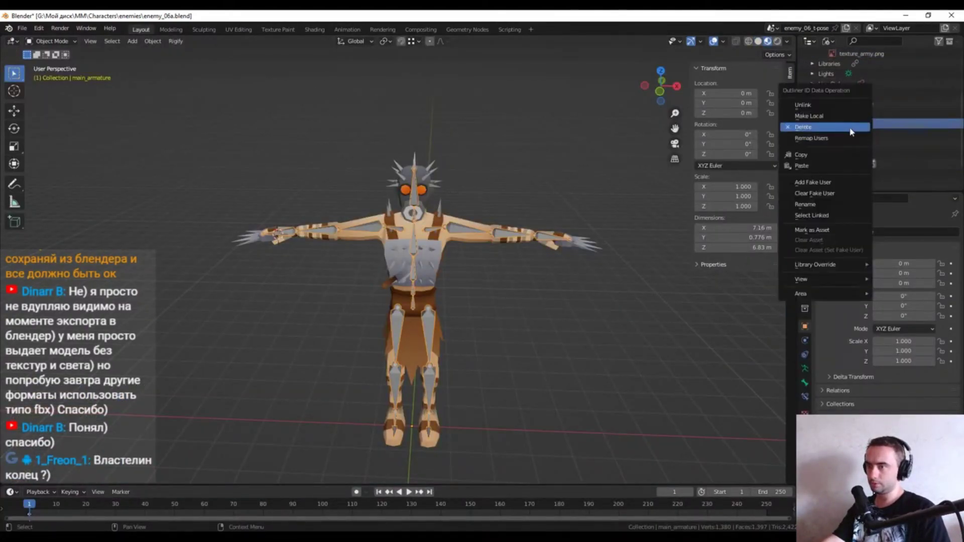
key("Escape")
scroll(823, 100, "up", 1)
left_click(811, 84)
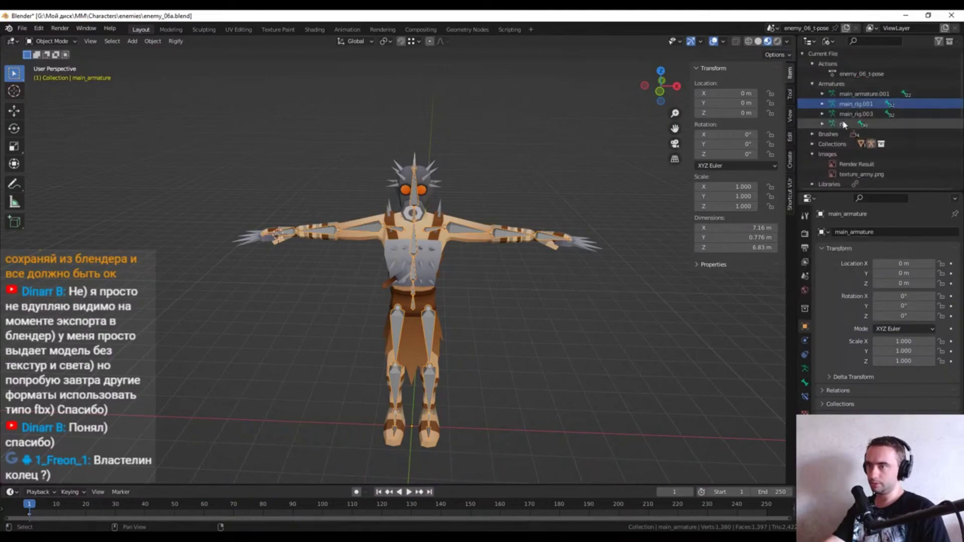
left_click(828, 41)
left_click(850, 64)
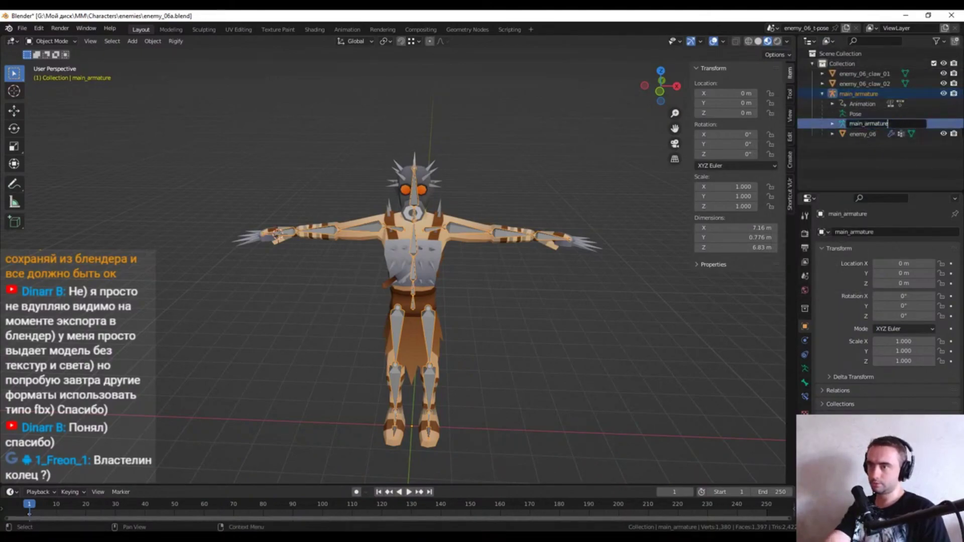
left_click(22, 28)
left_click(35, 93)
middle_click_drag(392, 181, 350, 166)
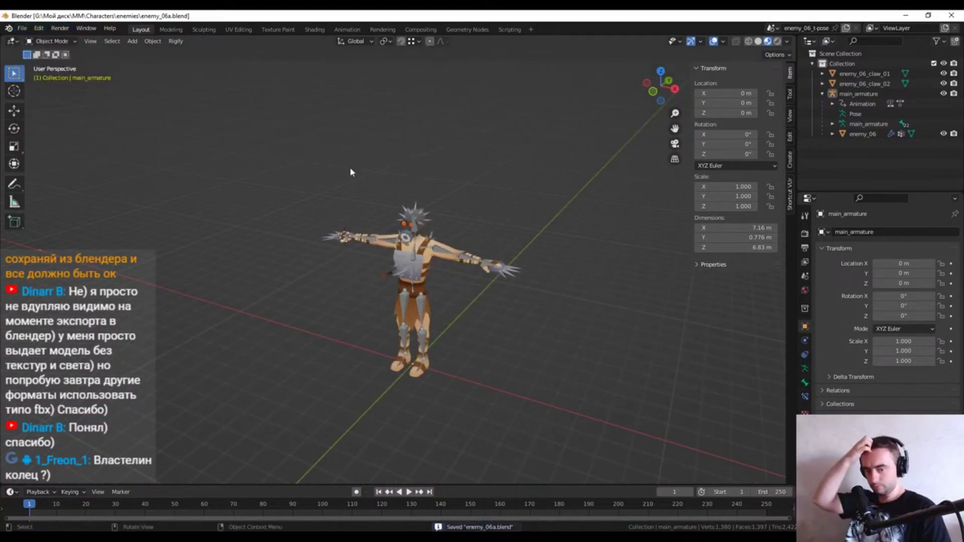
mouse_move(502, 326)
middle_mouse_down()
mouse_move(540, 340)
mouse_move(333, 300)
mouse_move(635, 285)
middle_mouse_up()
scroll(540, 340, "up", 5)
scroll(332, 300, "down", 8)
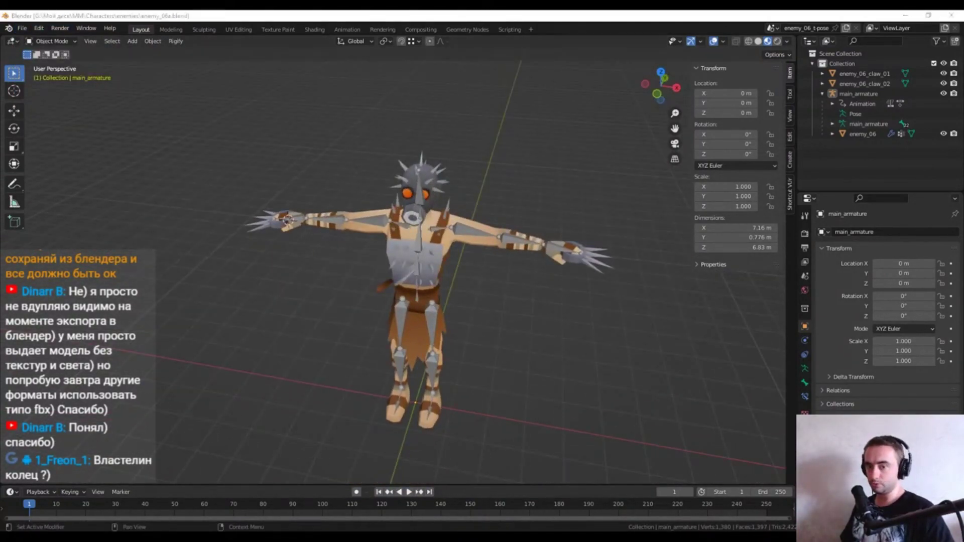